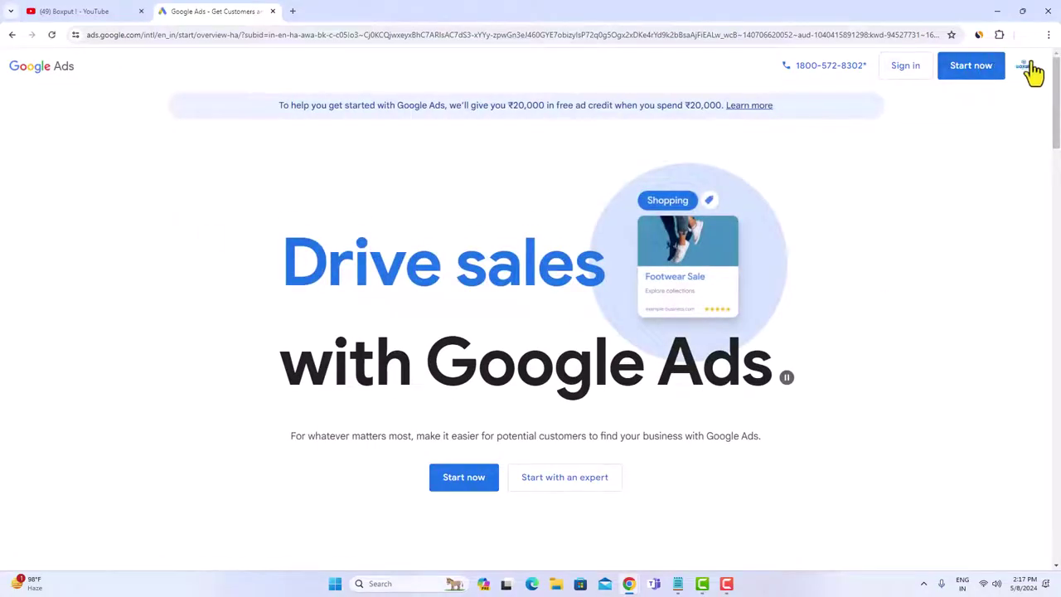
Step: Sign in to Google Ads and hide the notice that no ads are running
left_click(910, 68)
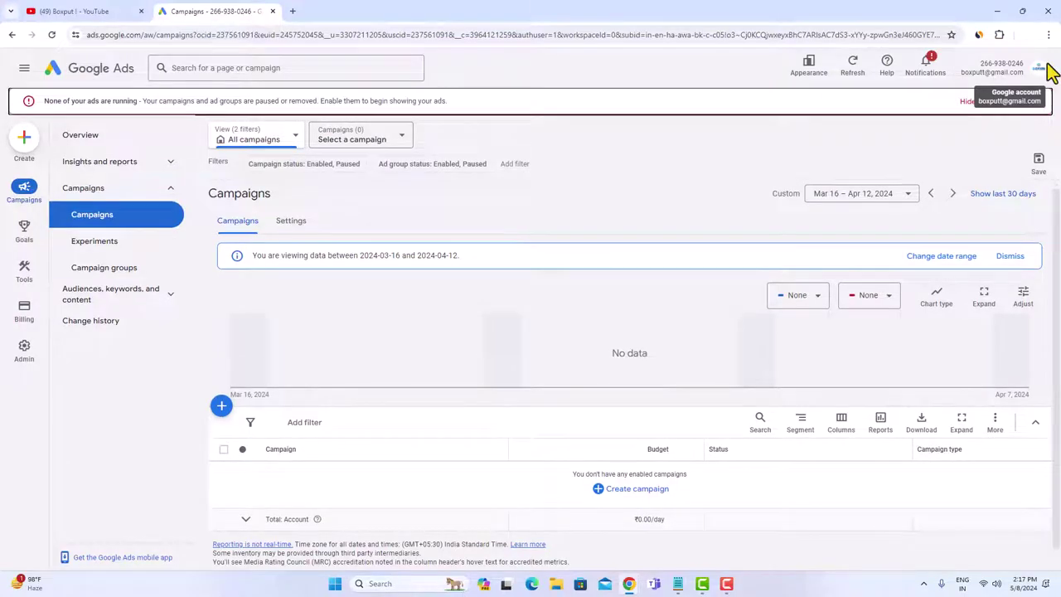
left_click(969, 102)
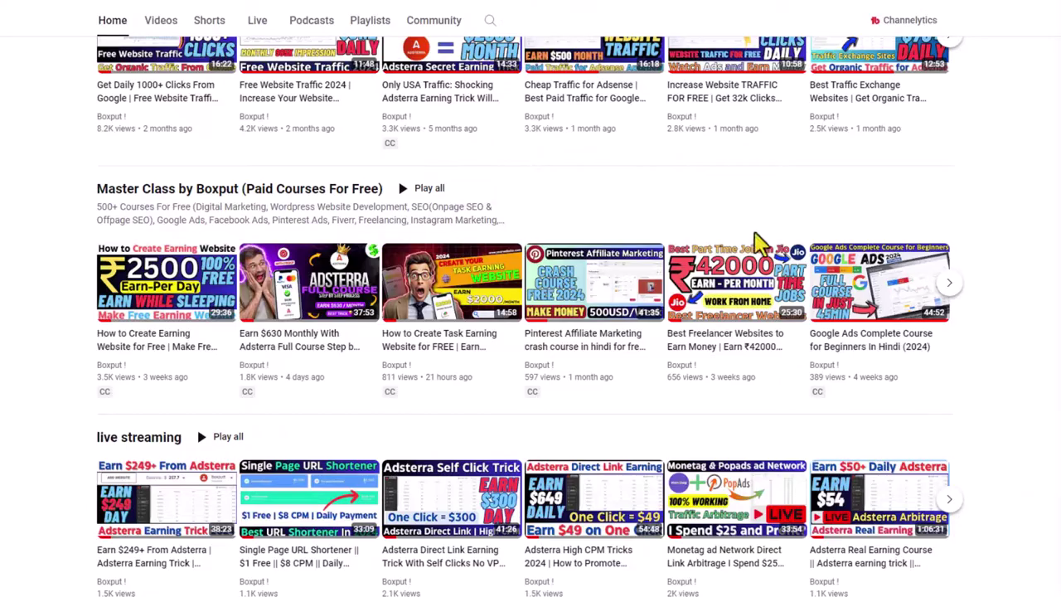
Step: View the Boxput ! channel page on YouTube, and return to the Google Ads campaigns page
scroll(727, 279, "up", 15)
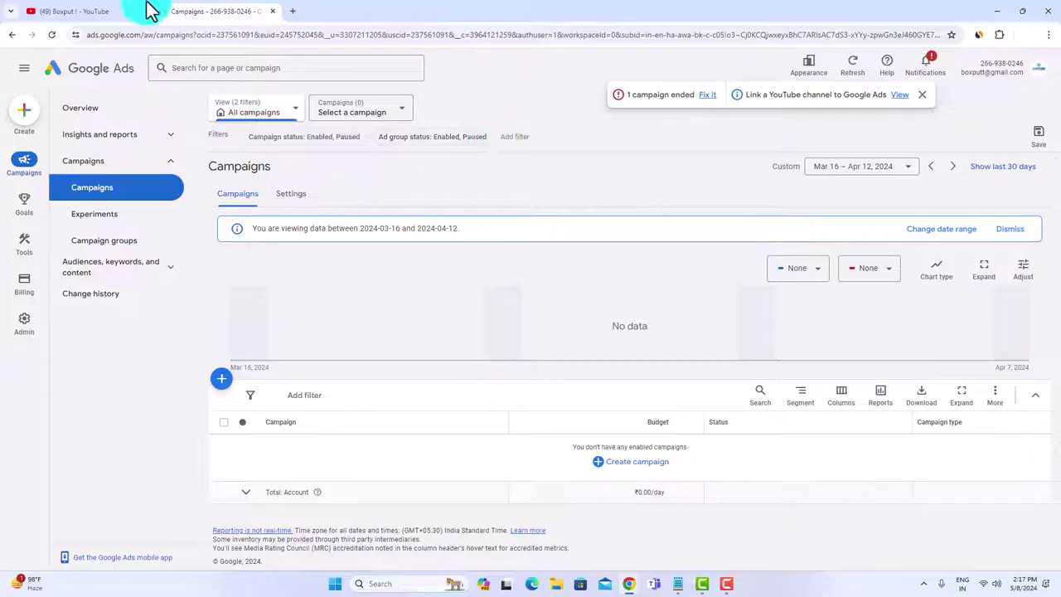
left_click(77, 12)
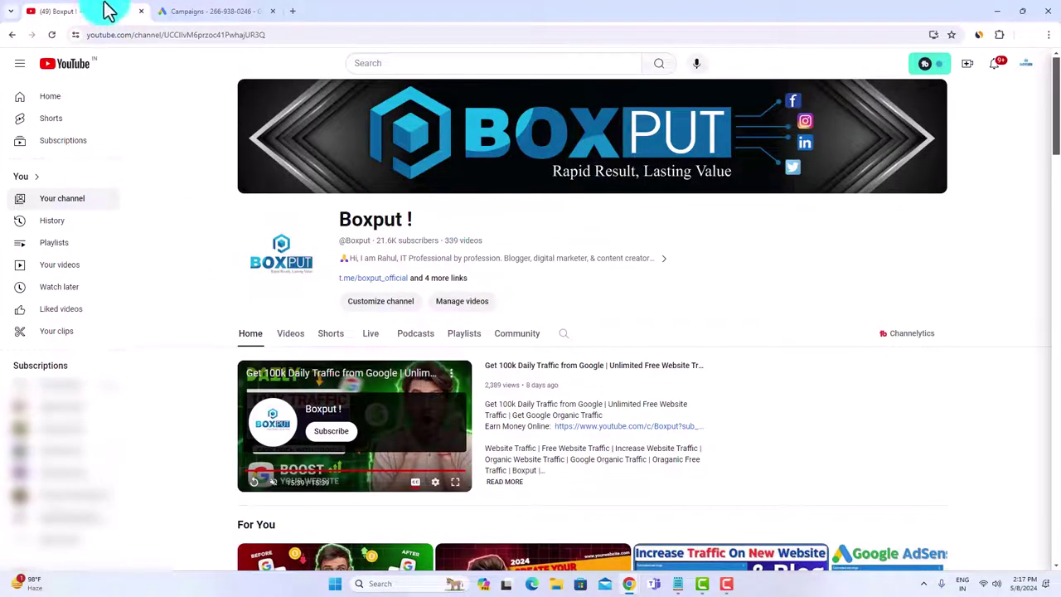
left_click(186, 15)
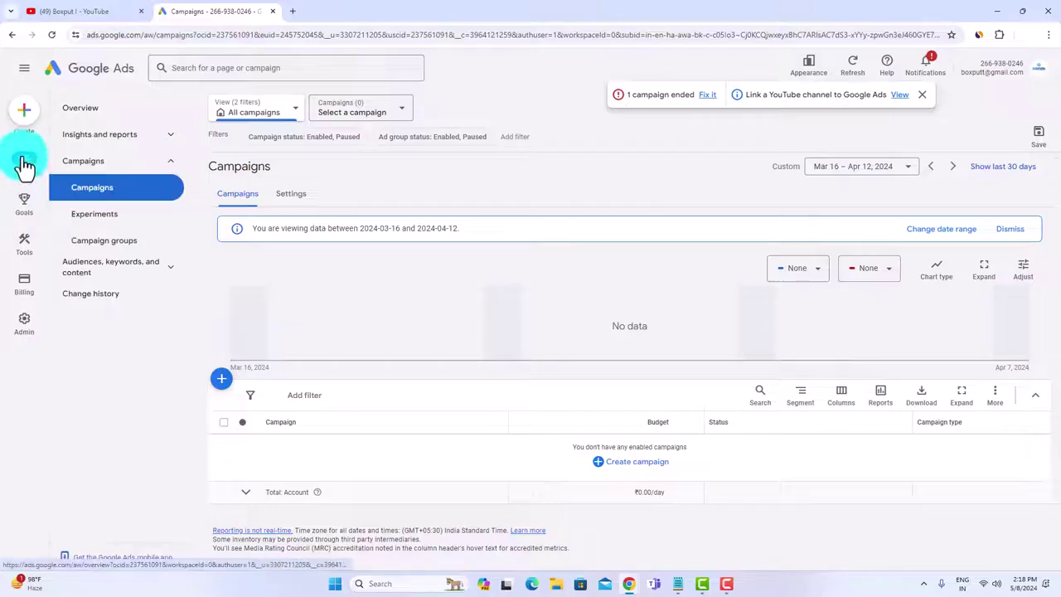
Step: Go to the Google Ads Data manager, dismiss the notification banner and start a new YouTube channel link
mouse_move(14, 238)
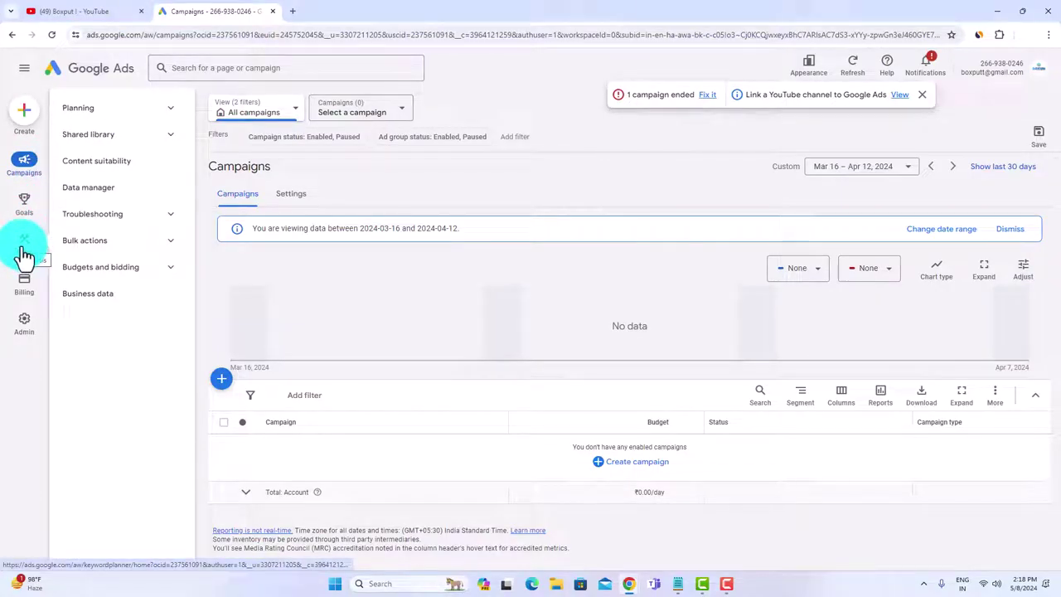
left_click(89, 199)
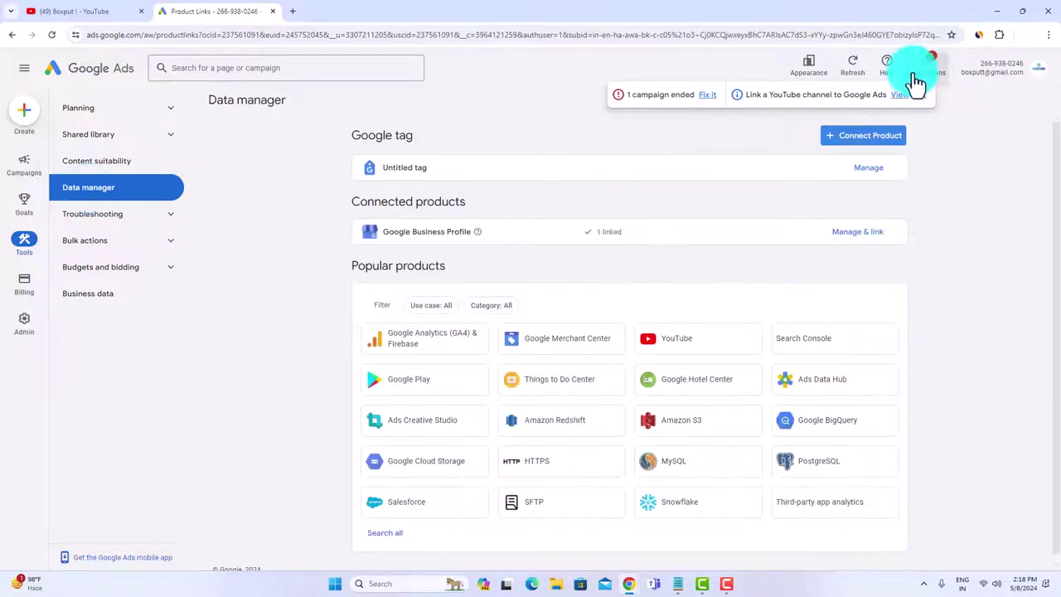
left_click(922, 95)
scroll(696, 381, "down", 1)
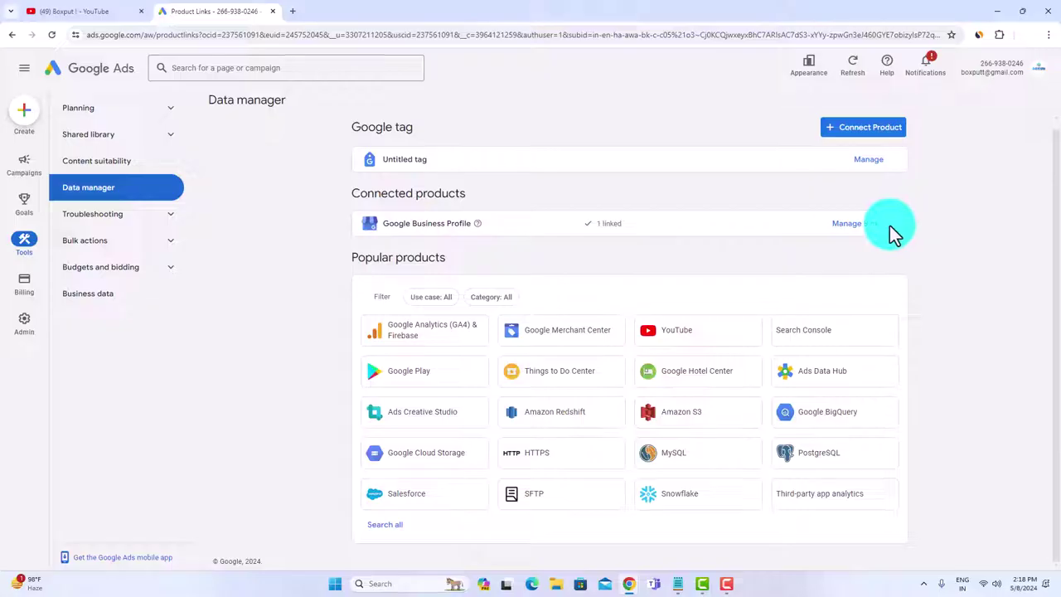
left_click(695, 333)
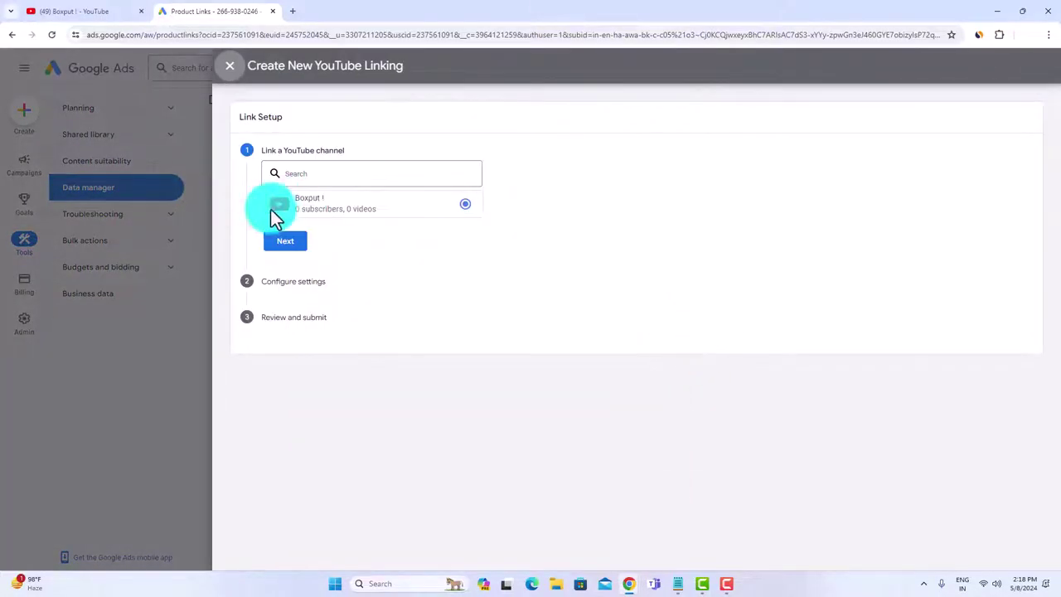
Step: Search for "boxput", choose the Boxput ! channel with 339 videos as the one to link, and proceed to its settings
left_click(480, 199)
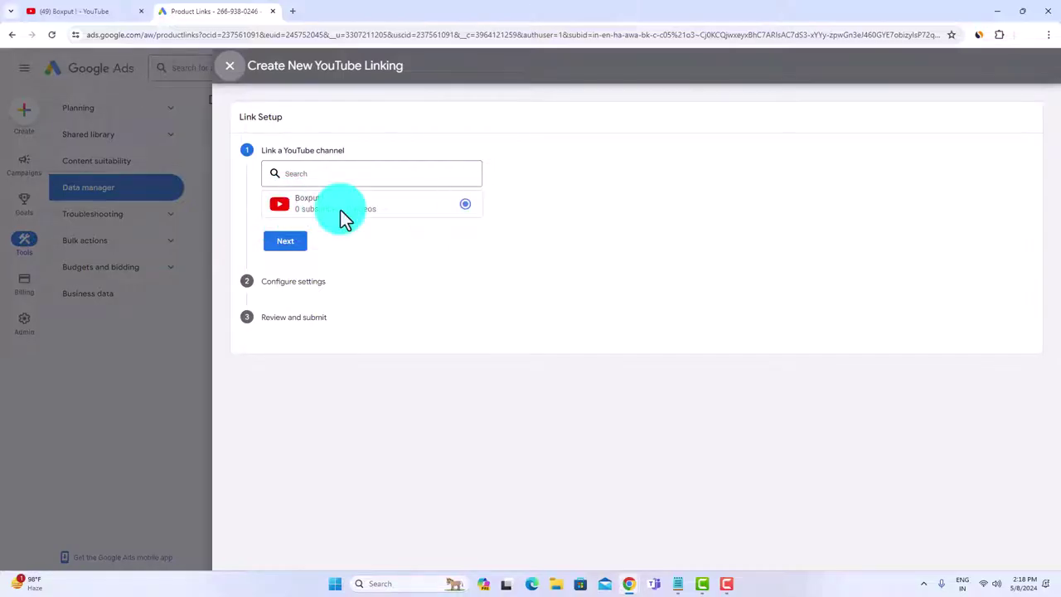
left_click(314, 177)
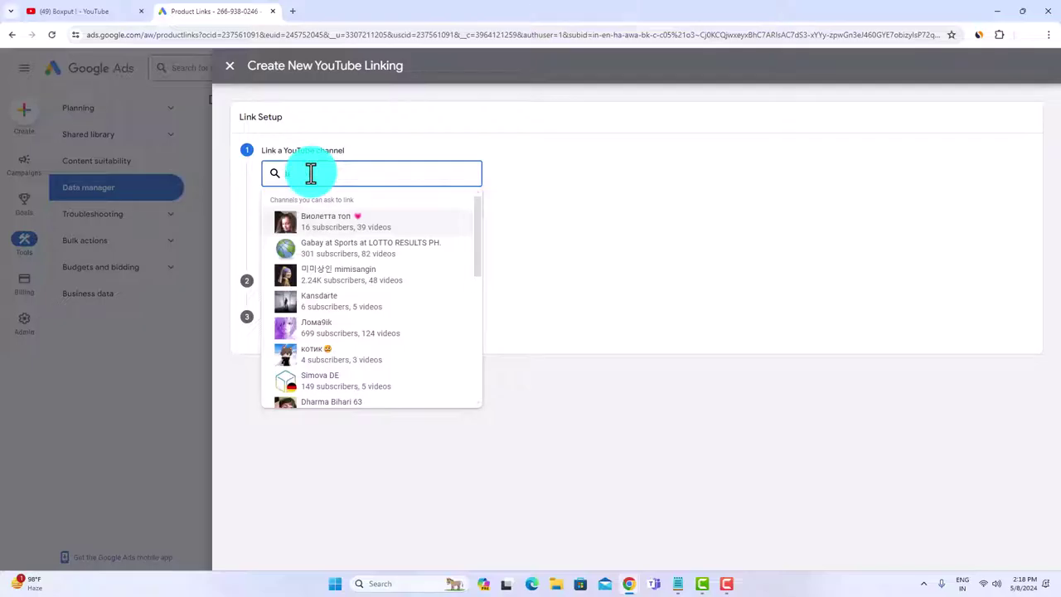
type("boxp")
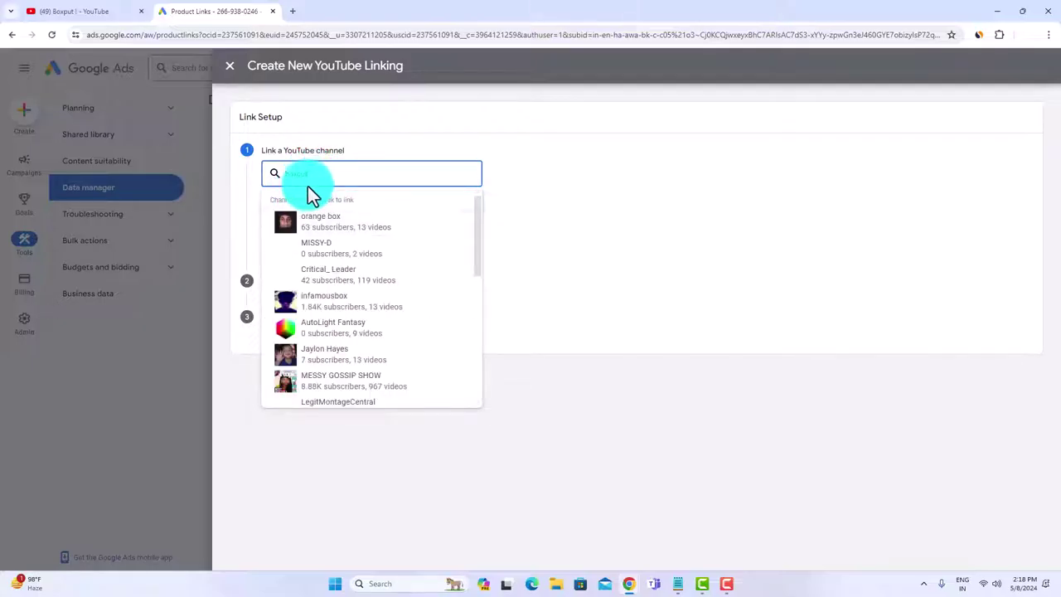
type("ut")
scroll(379, 301, "down", 5)
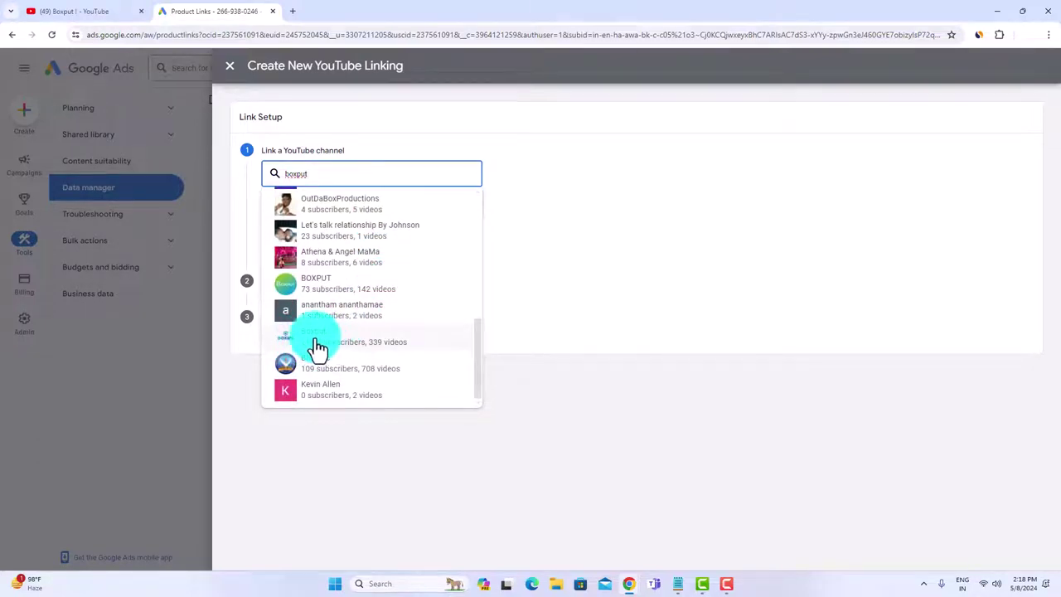
left_click(318, 341)
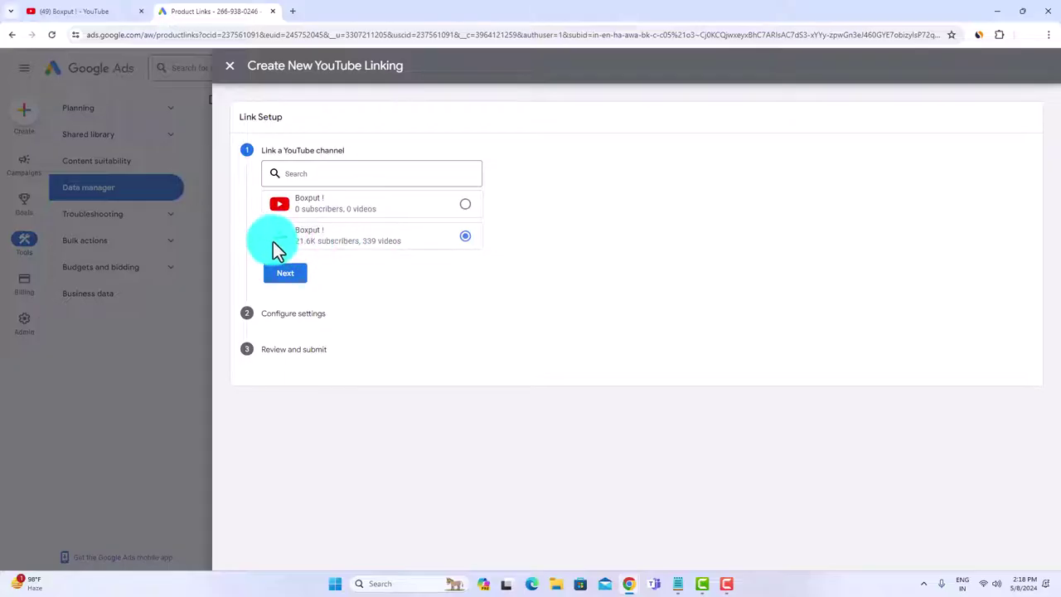
left_click(285, 274)
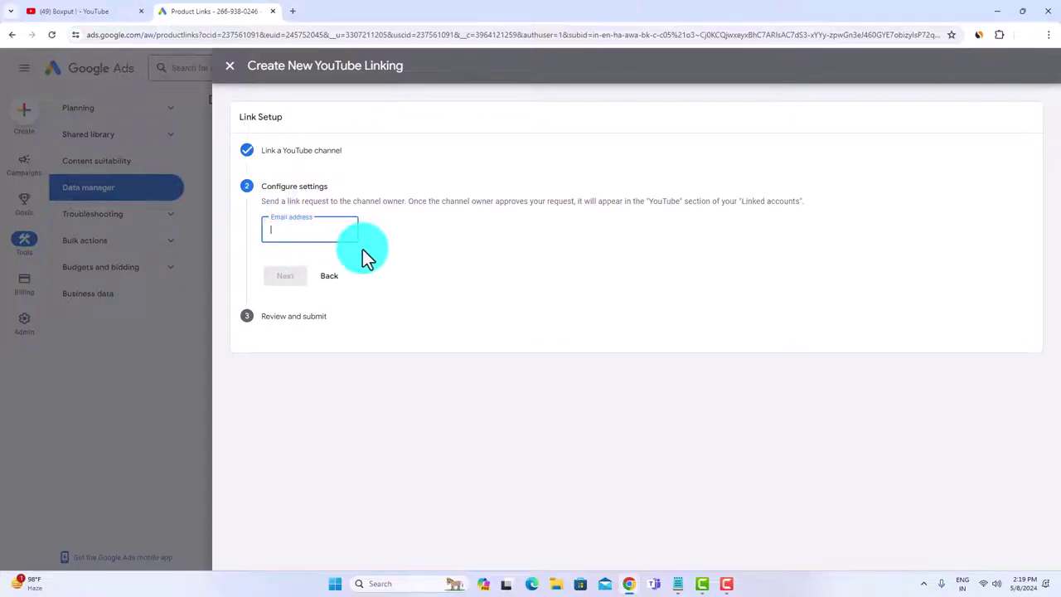
Step: Enter the channel owner's email address and submit the YouTube channel link request
left_click(58, 11)
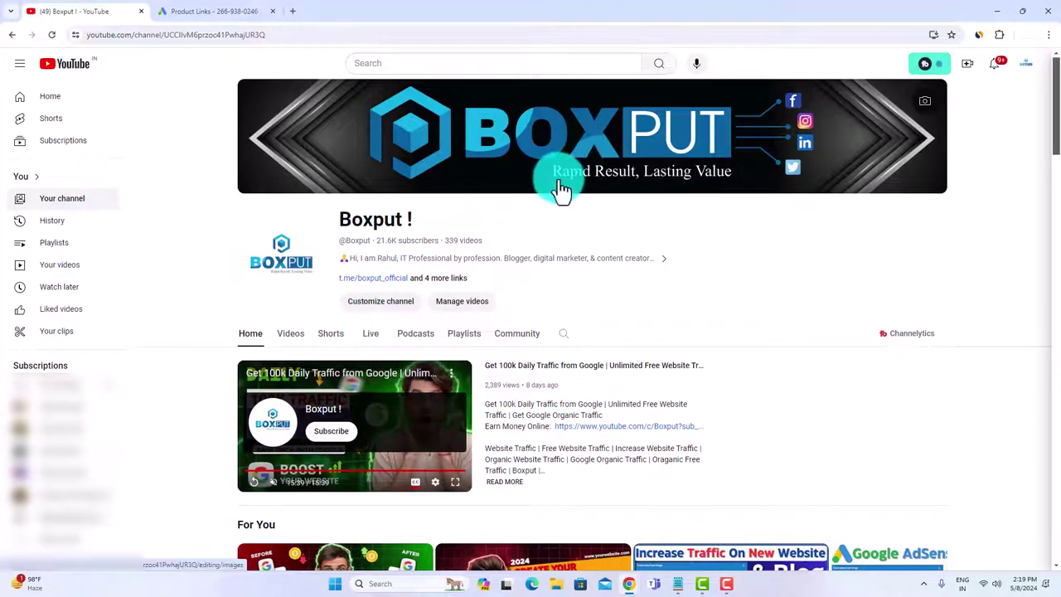
left_click(239, 10)
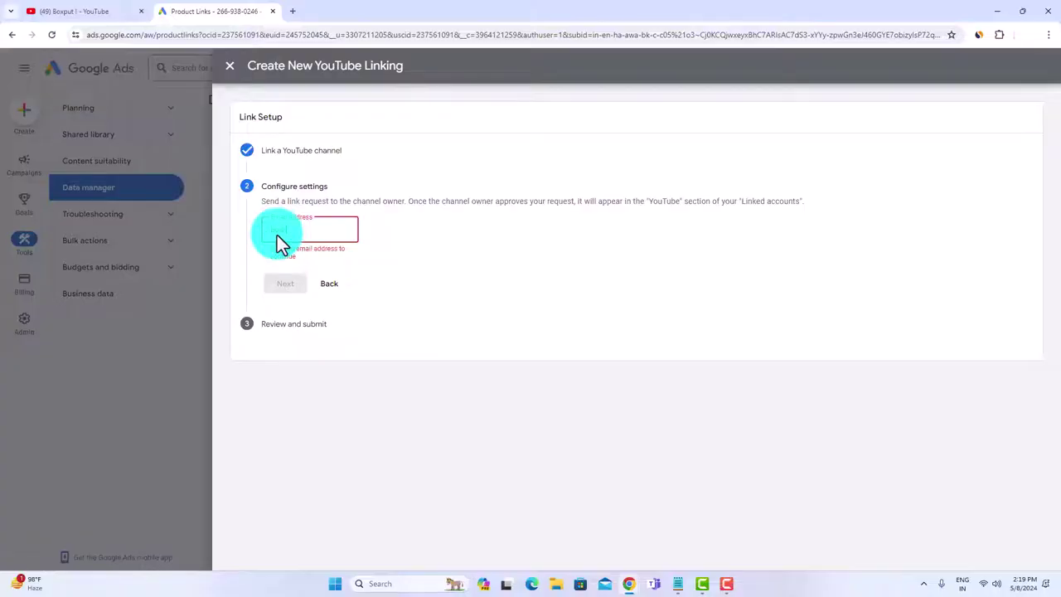
type("@gmail.com")
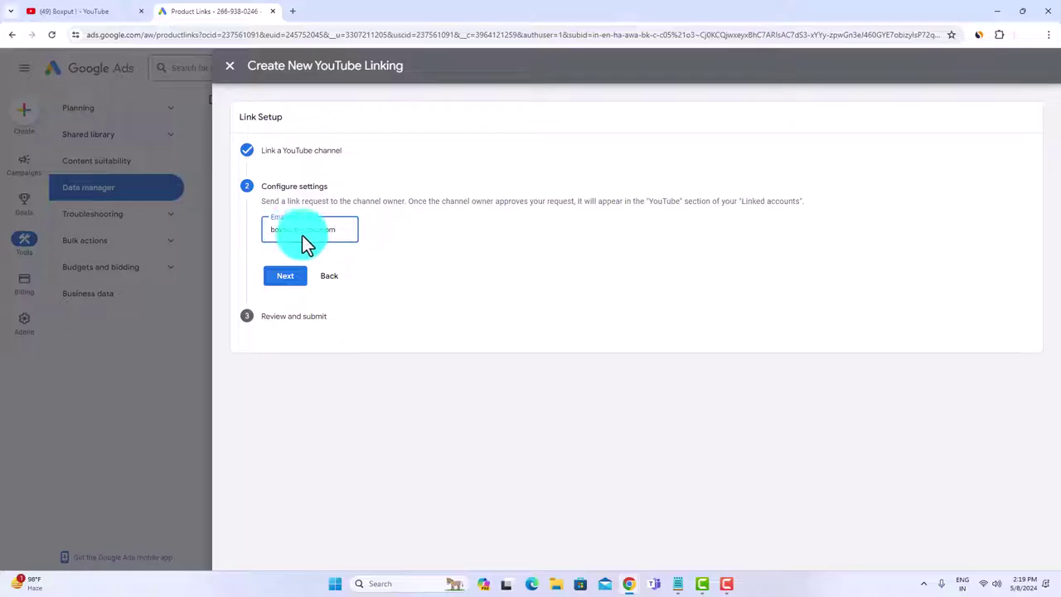
left_click(287, 279)
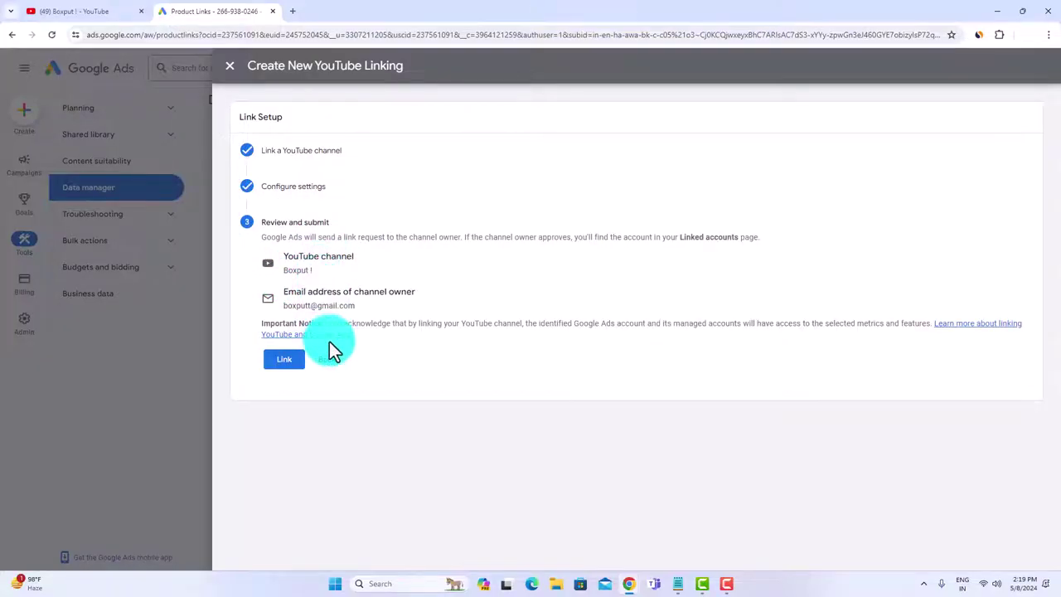
left_click(282, 361)
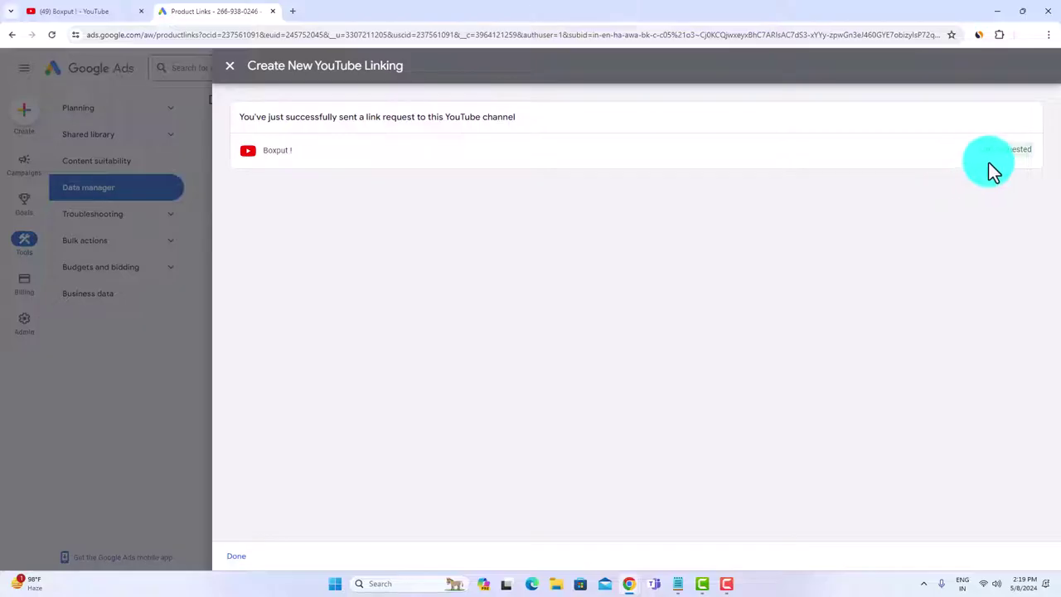
Step: Switch to Gmail in a new browser tab, open the Google Ads link request email and follow its review request link
left_click(71, 11)
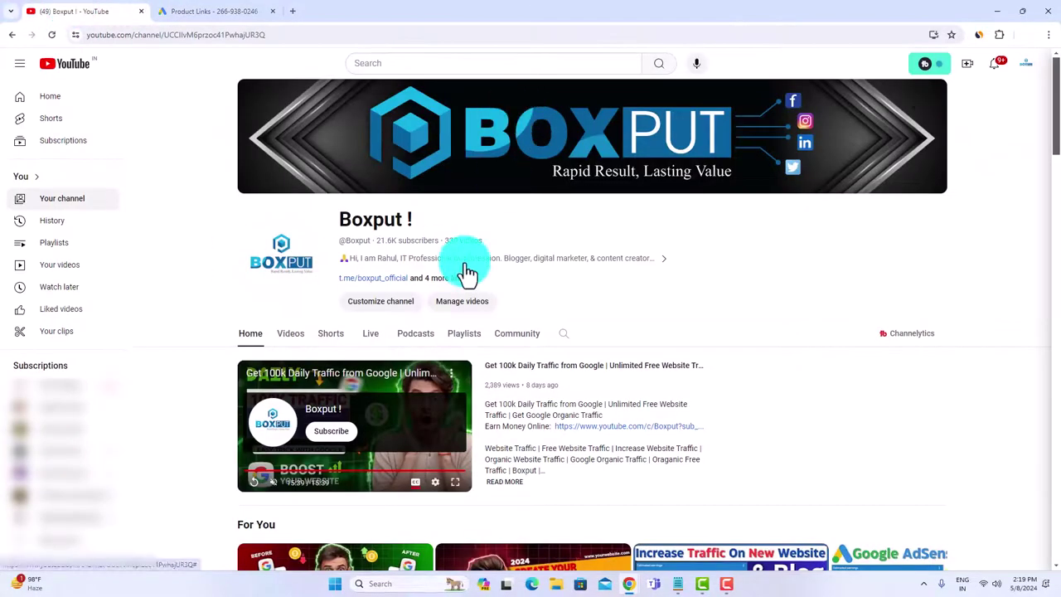
left_click(293, 13)
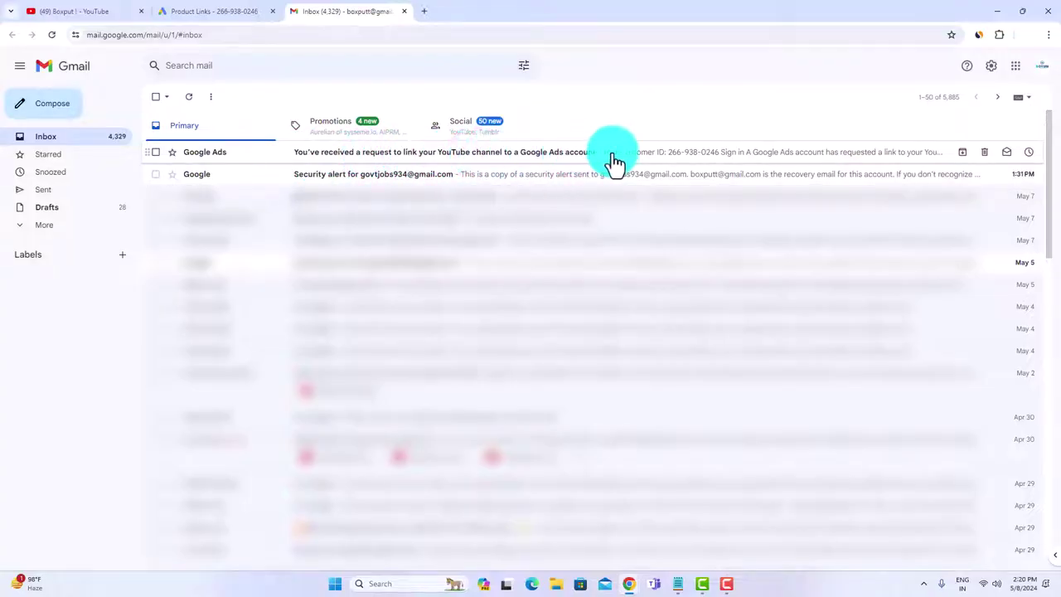
left_click(422, 160)
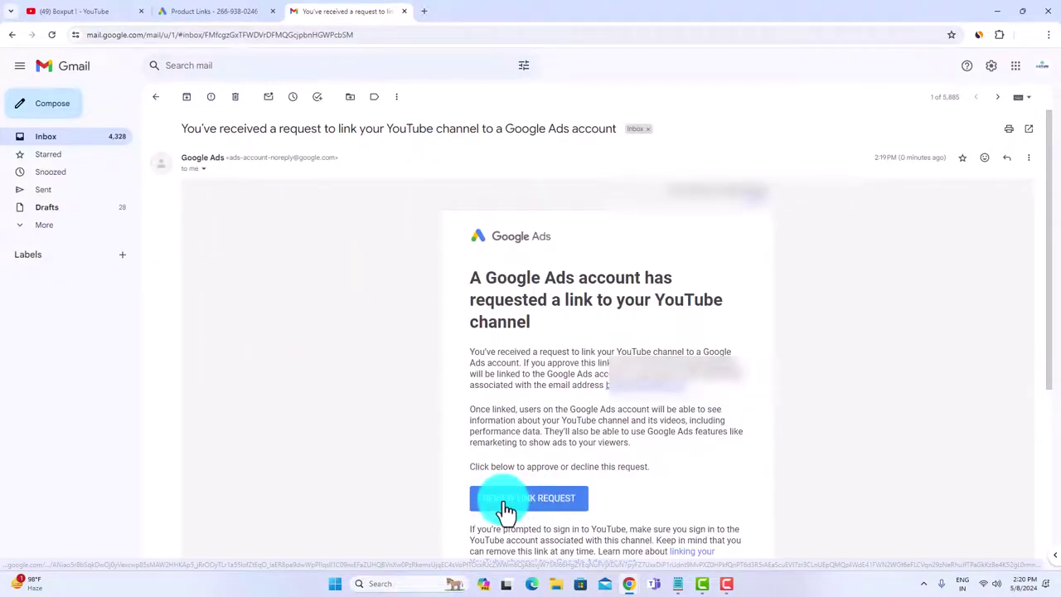
scroll(502, 509, "down", 2)
left_click(516, 394)
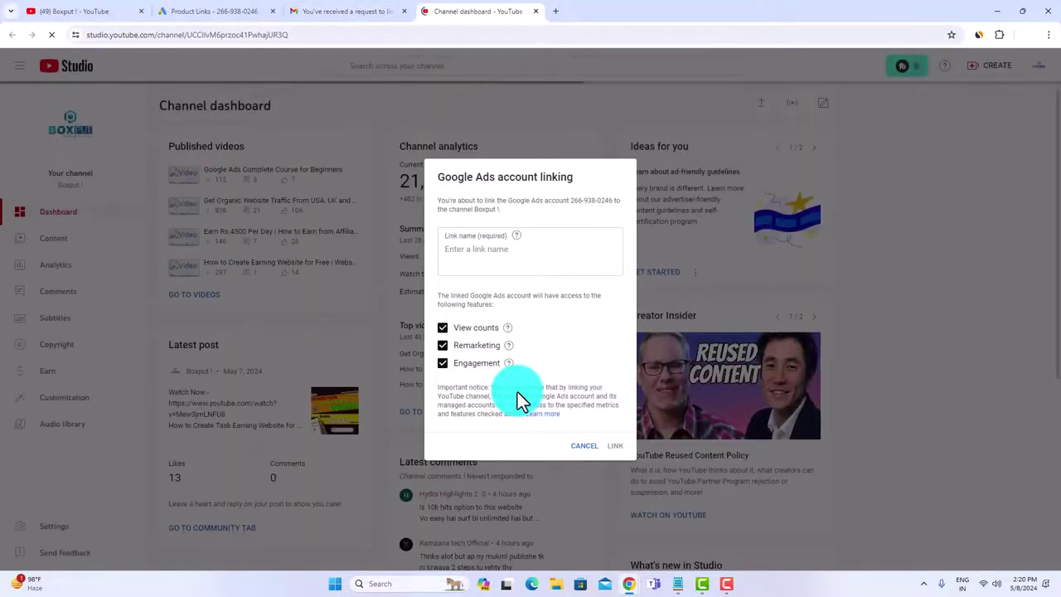
Step: Name the Google Ads account link "boxput (ppc)" and approve it with view counts, remarketing and engagement access
left_click(463, 254)
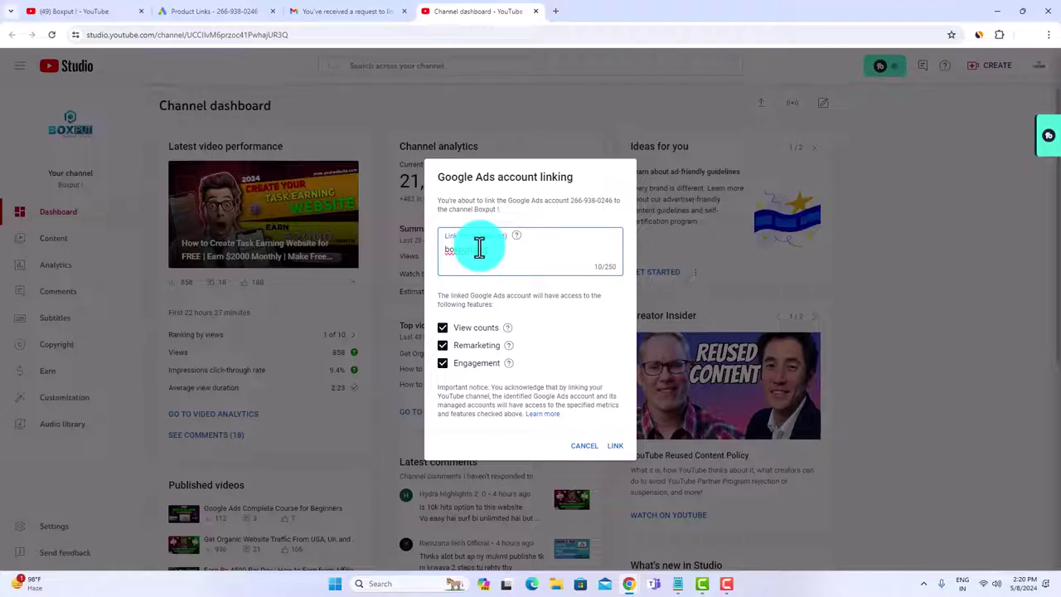
left_click(470, 249)
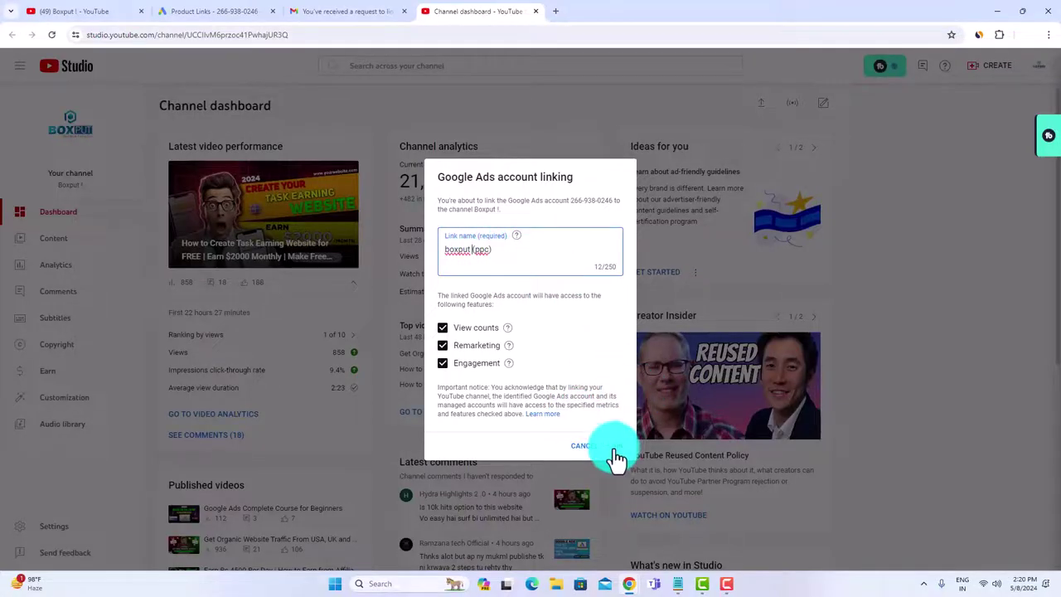
left_click(580, 446)
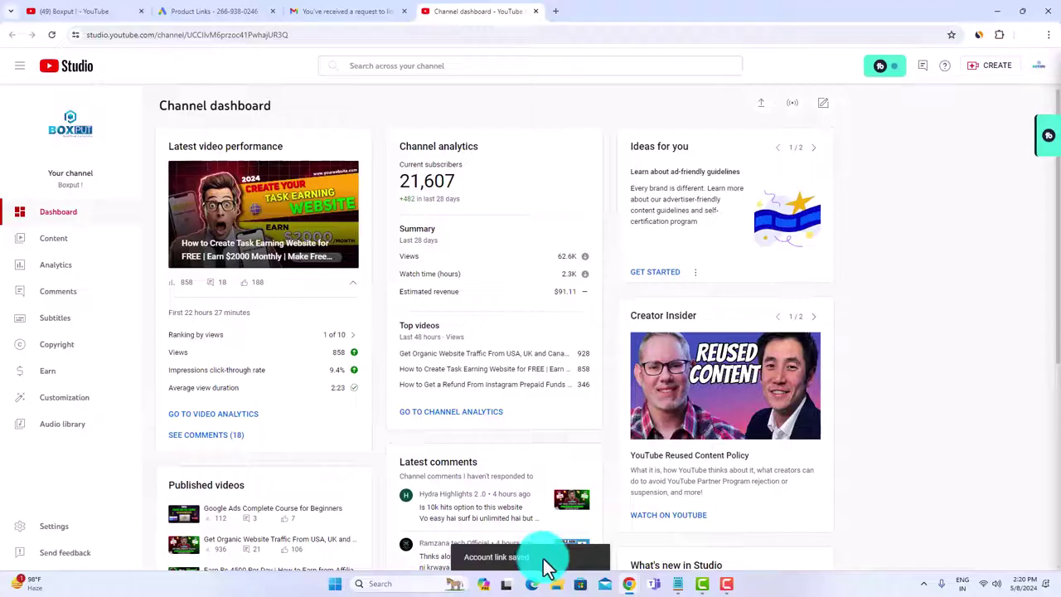
Step: Return to Google Ads and reload the Data manager to check the connected YouTube product
left_click(207, 12)
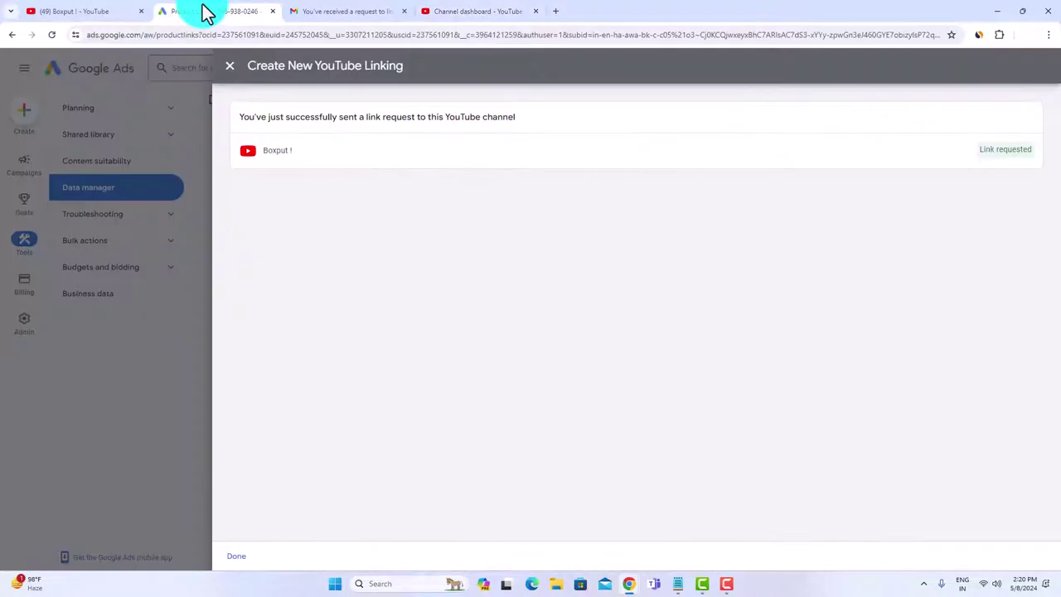
left_click(49, 34)
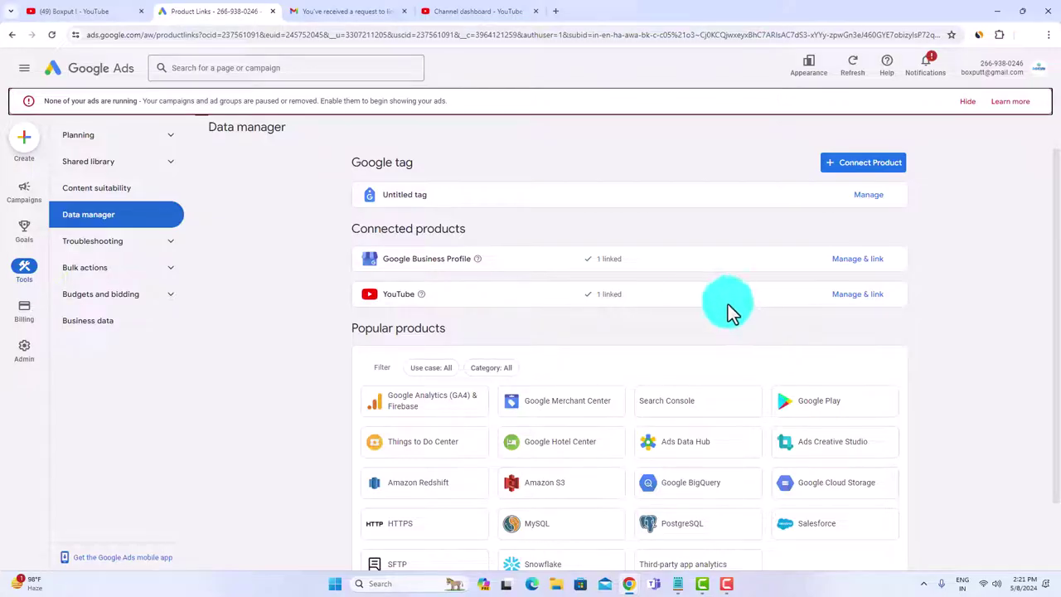
Step: Switch to YouTube Studio from the channel page and open the channel's advanced settings
left_click(79, 16)
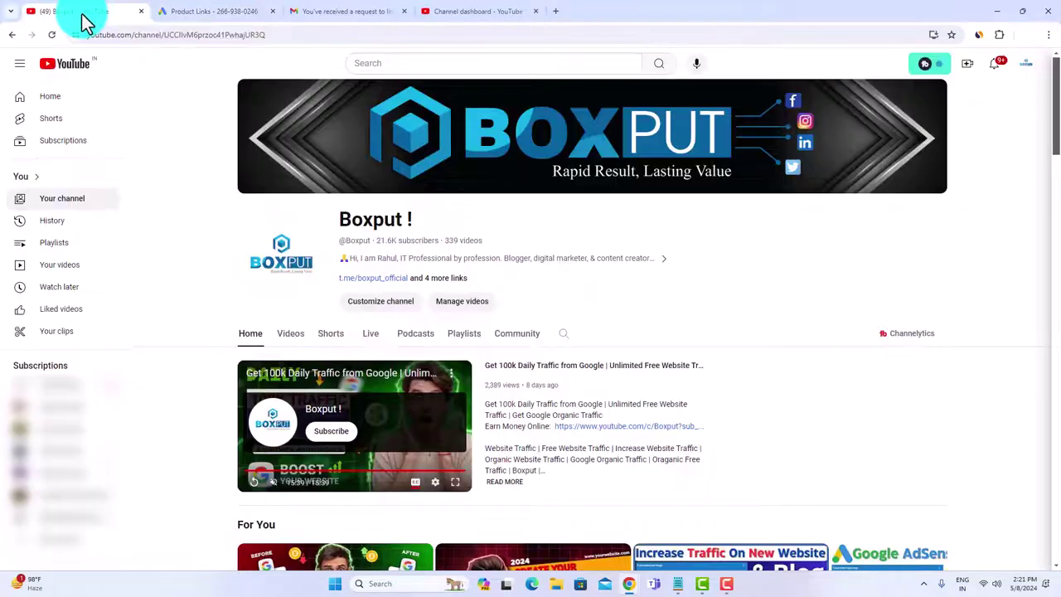
left_click(1026, 65)
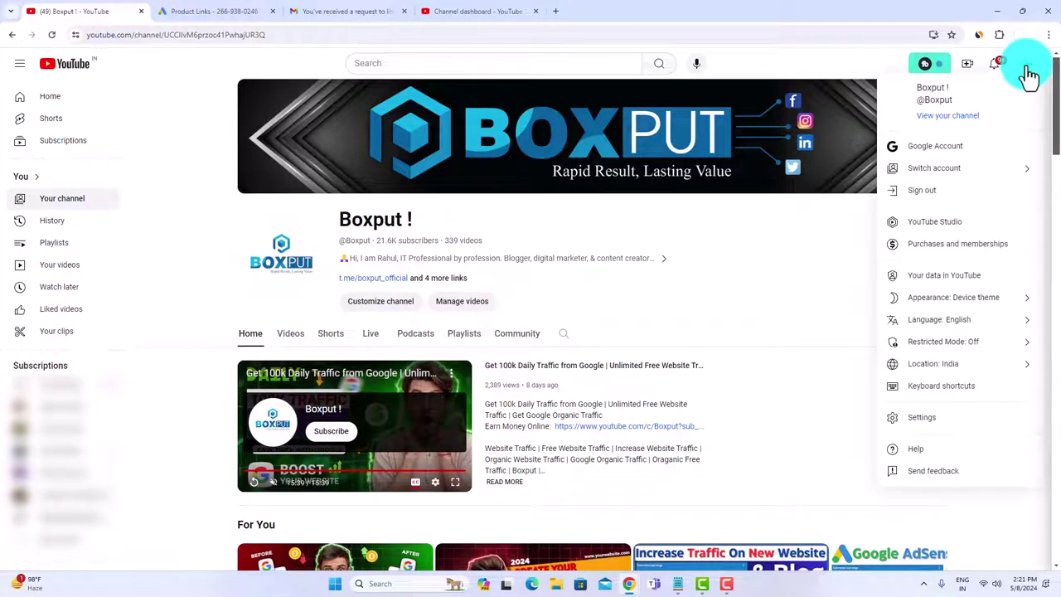
left_click(955, 224)
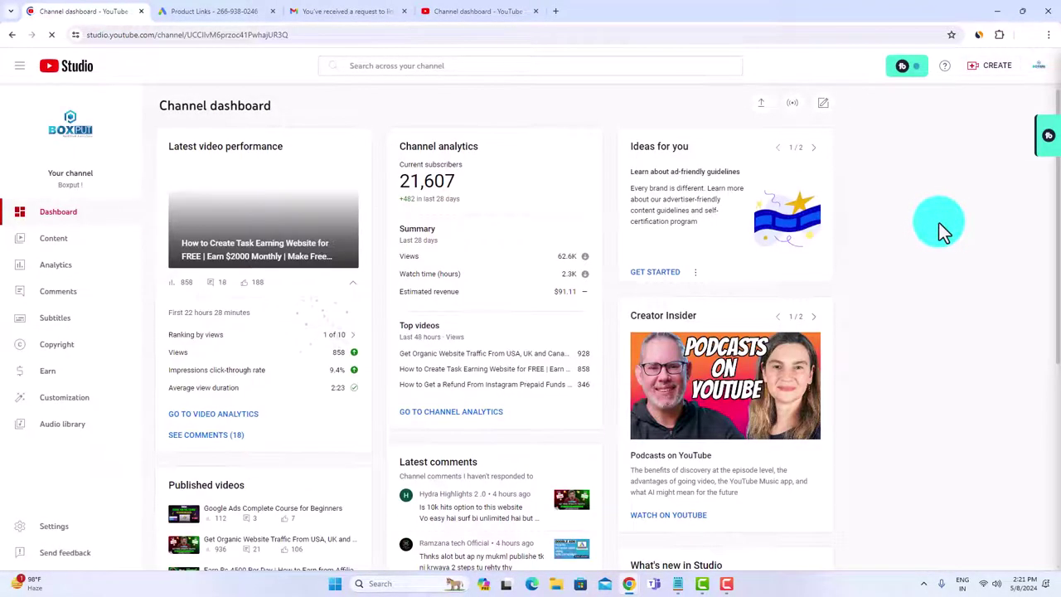
left_click(57, 527)
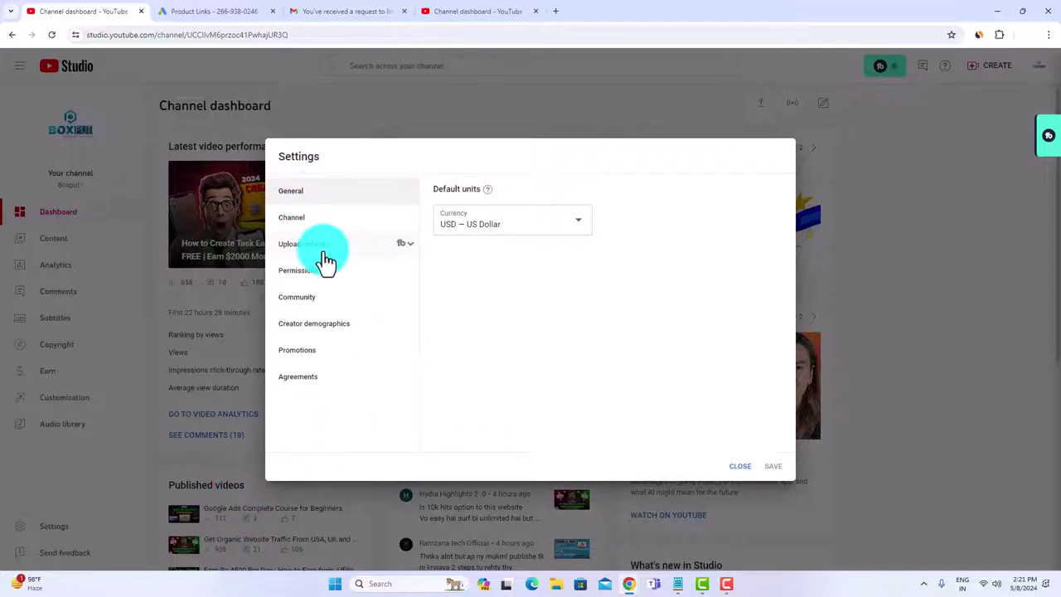
left_click(297, 222)
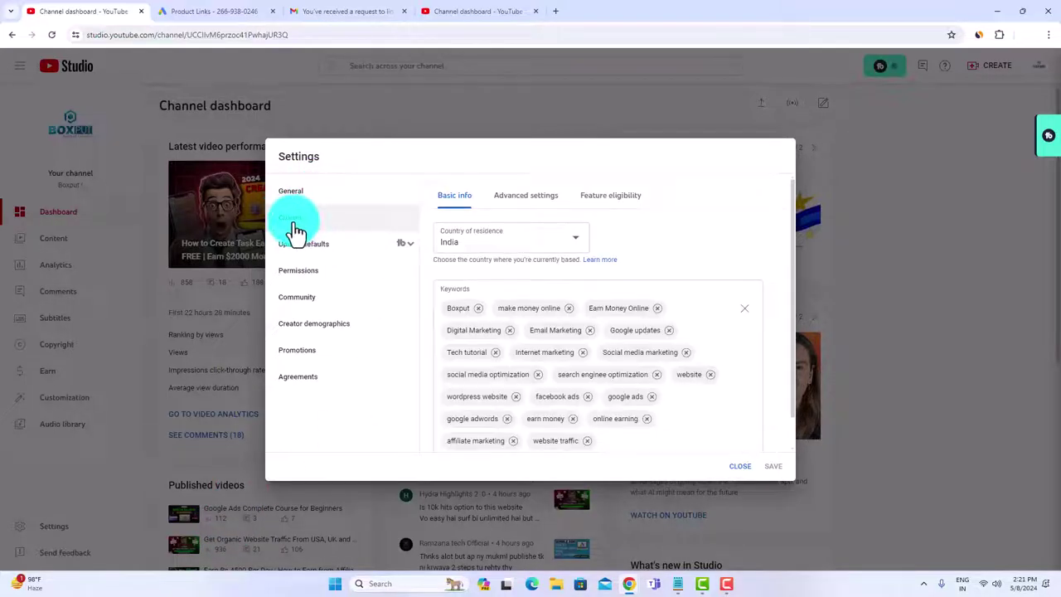
left_click(526, 204)
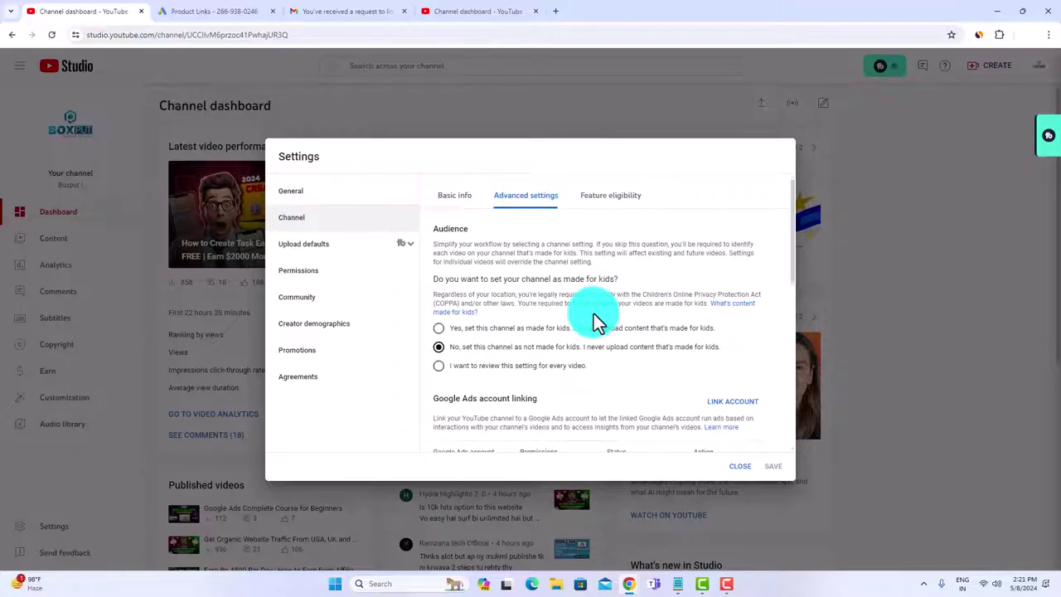
Step: Open the form for linking another Google Ads account and check its link name and customer ID fields
scroll(610, 303, "down", 2)
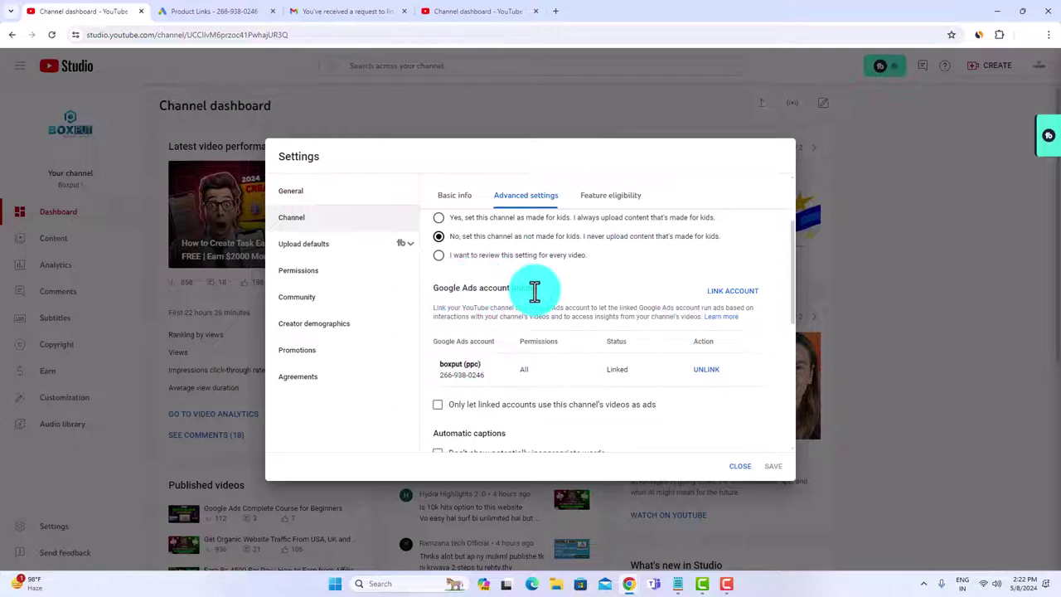
left_click(728, 292)
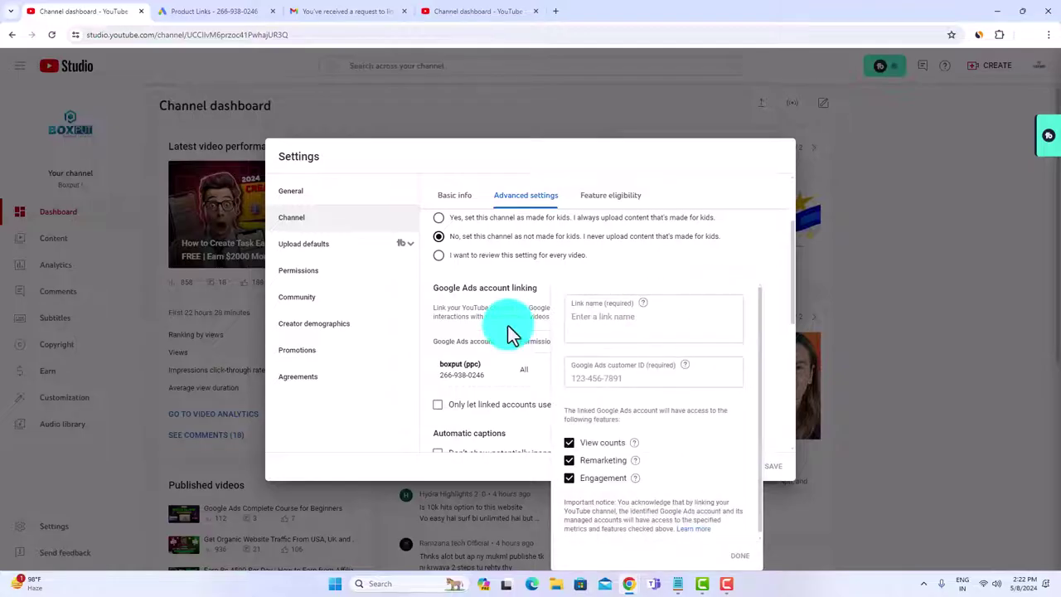
left_click(604, 317)
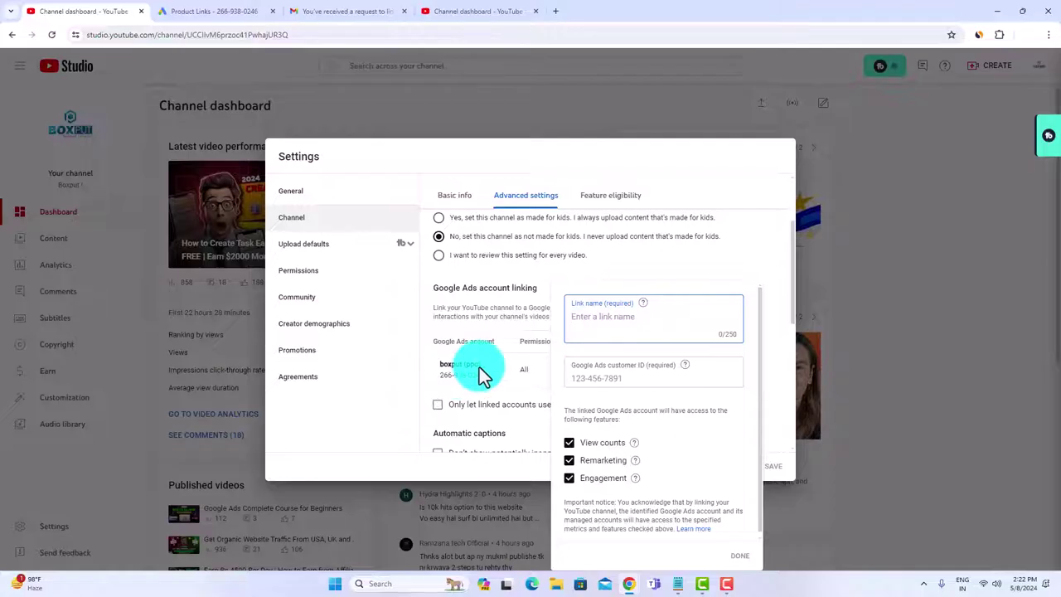
mouse_move(582, 367)
left_mouse_down()
mouse_move(637, 366)
mouse_move(600, 378)
left_mouse_up()
Step: Locate the account's customer ID in Google Ads, then return to the linking form in YouTube Studio
left_click(191, 15)
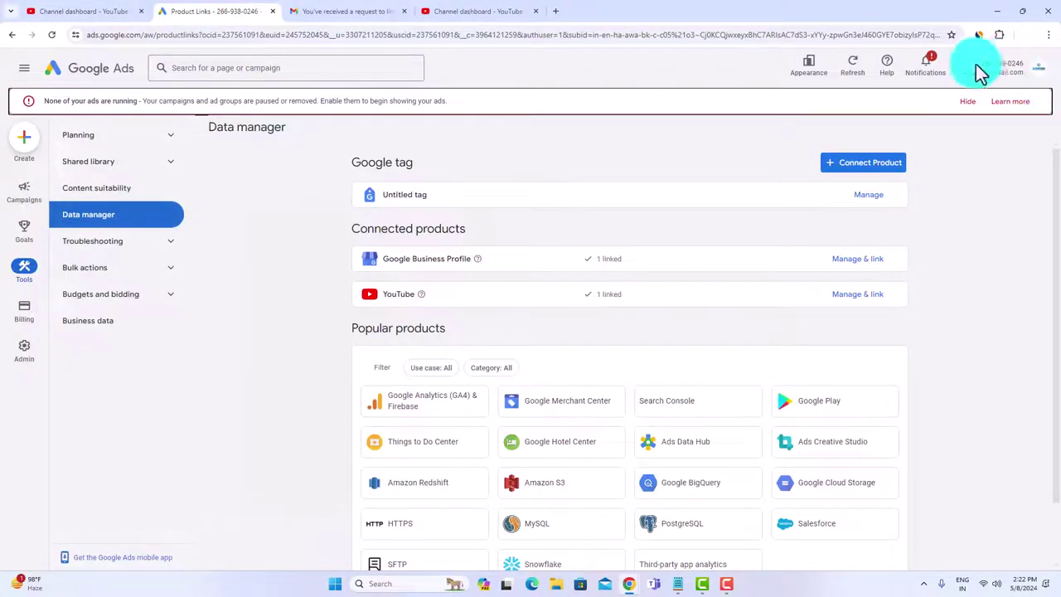
left_click_drag(981, 64, 1021, 63)
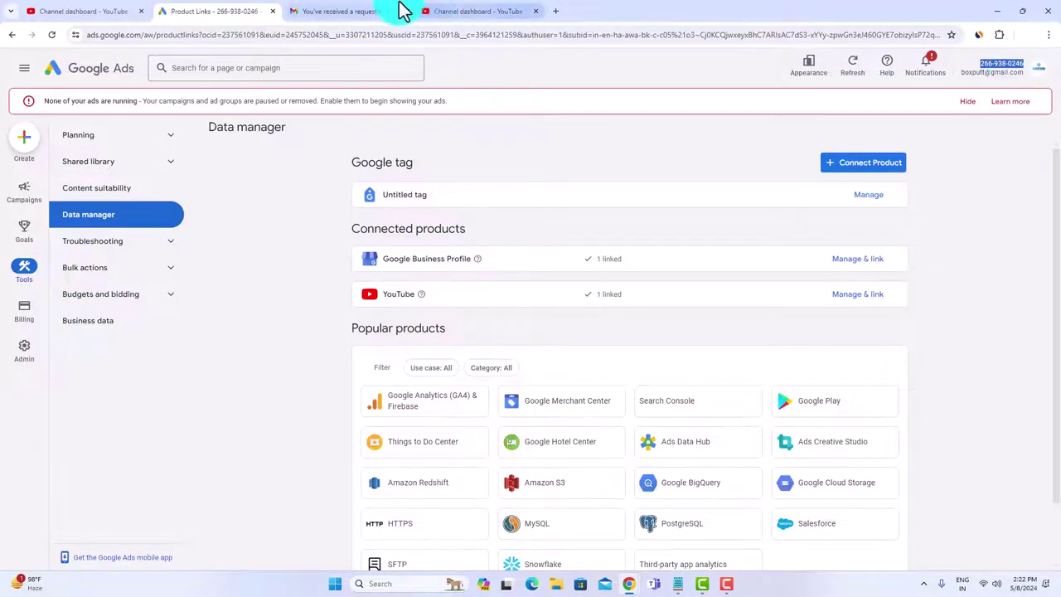
left_click(452, 12)
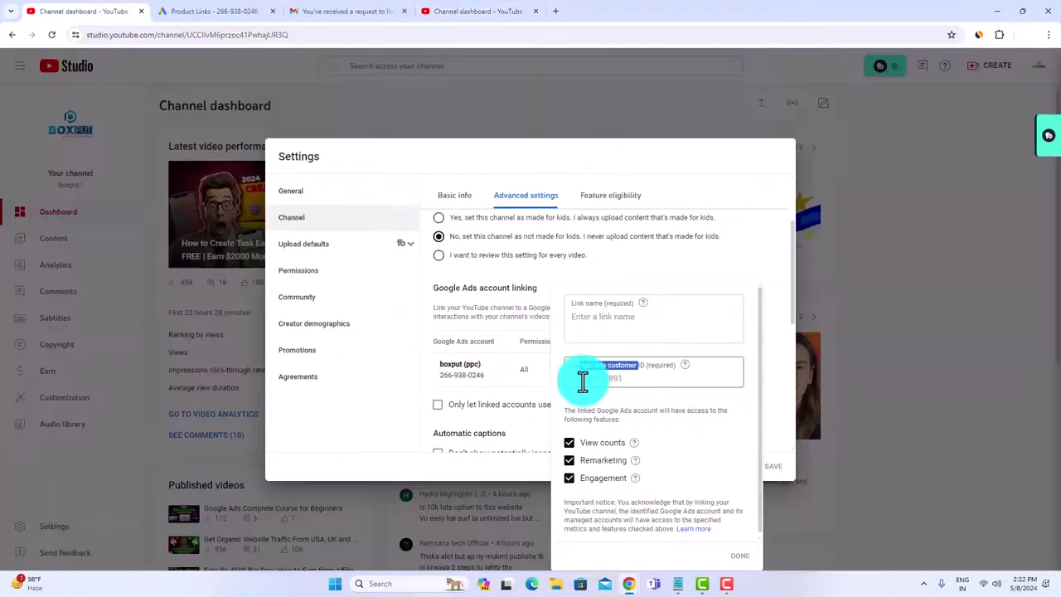
Step: Dismiss the account linking form without submitting it and close the channel settings
scroll(741, 549, "down", 1)
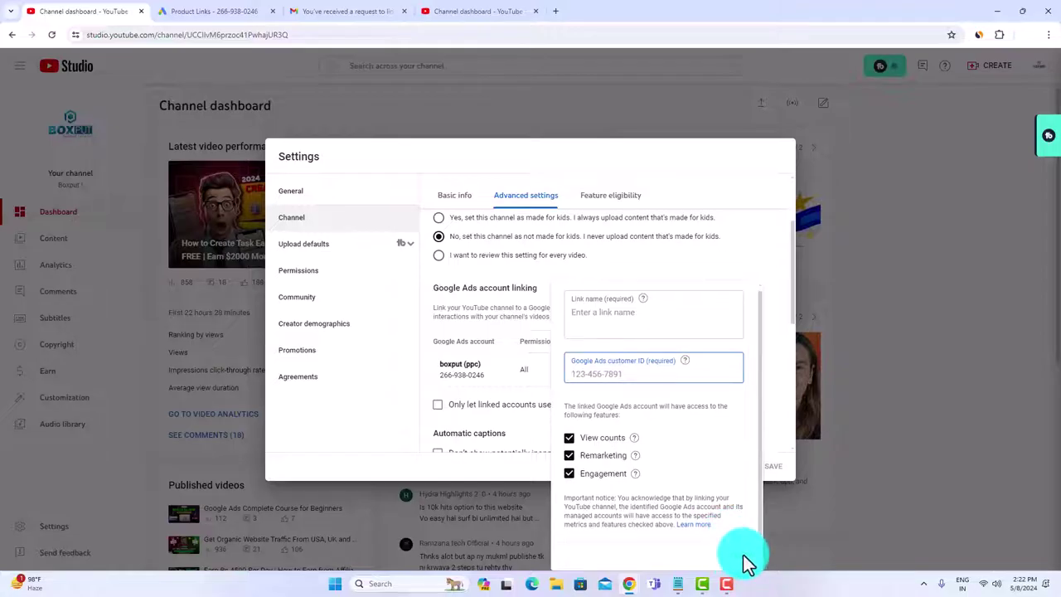
left_click(457, 331)
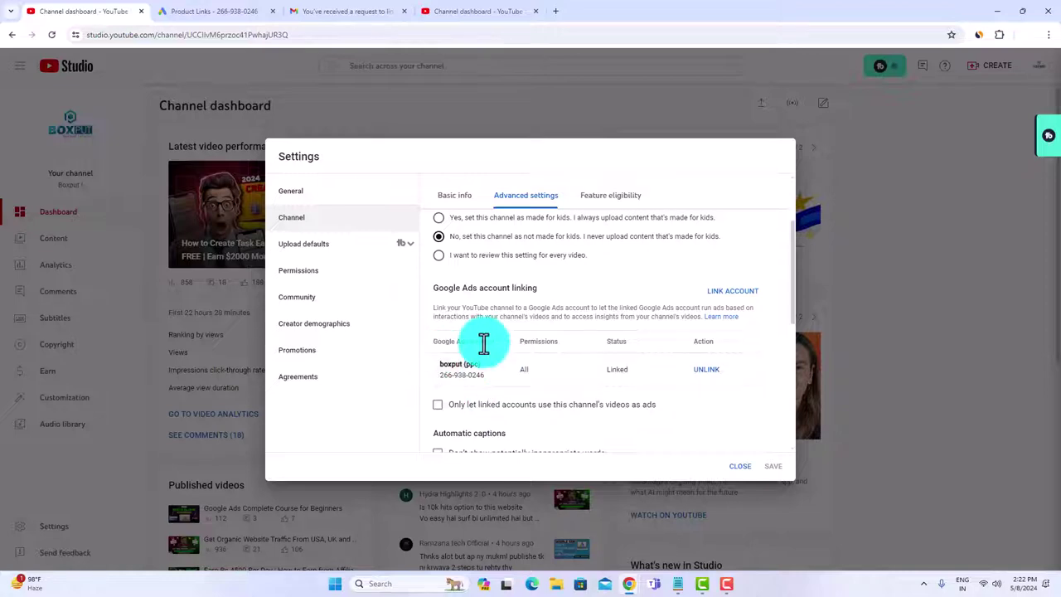
left_click(743, 478)
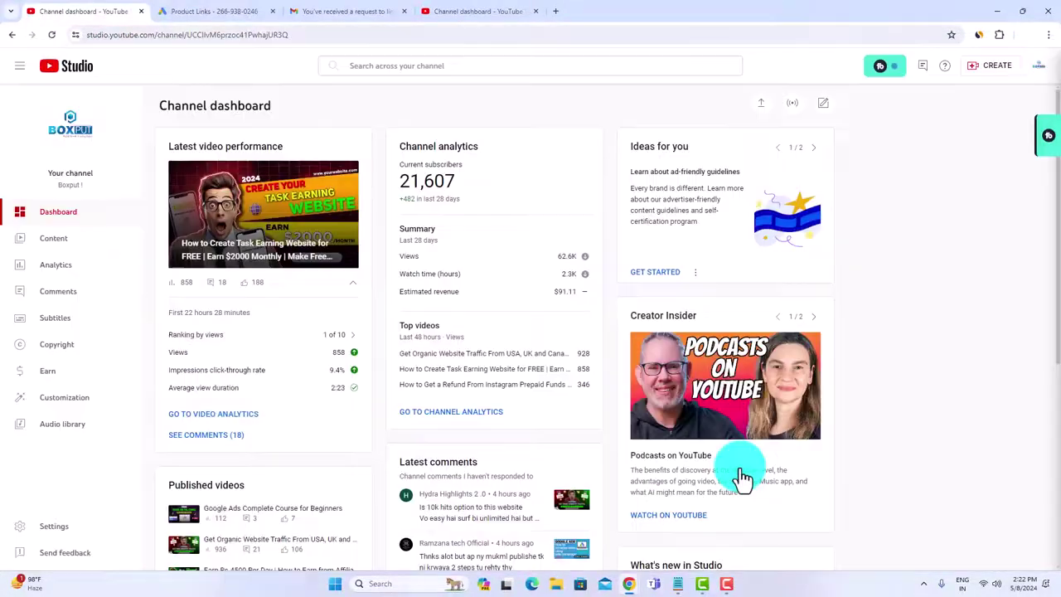
Step: Switch to Google Ads and start creating a new campaign
left_click(201, 11)
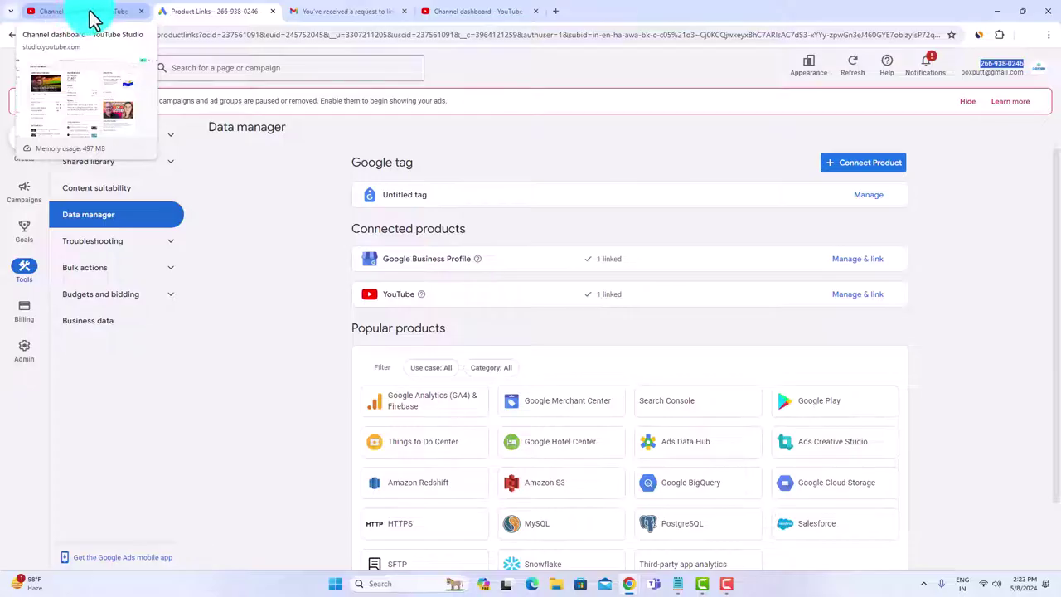
left_click(468, 12)
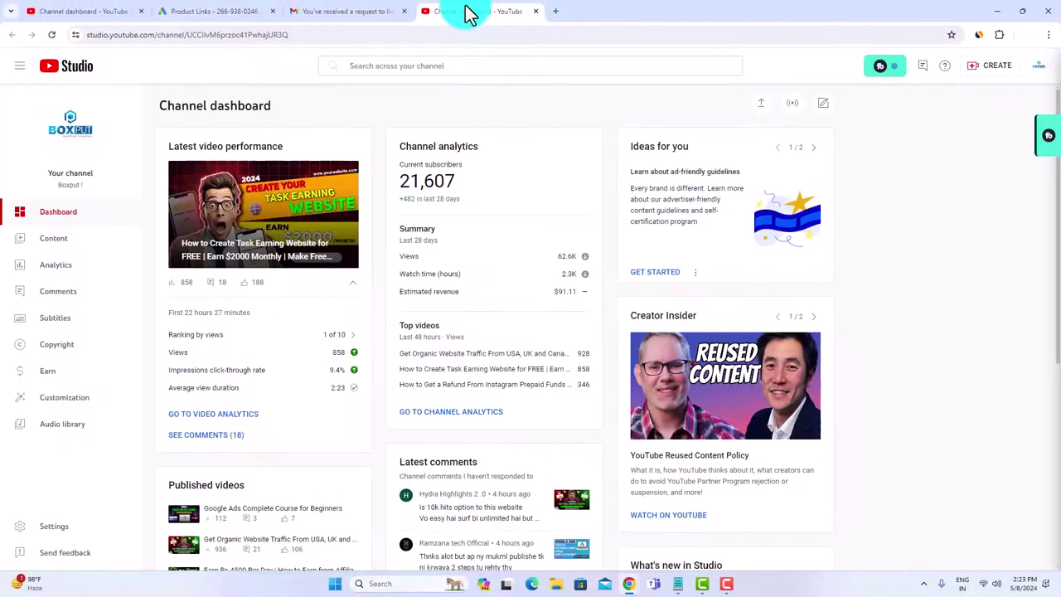
left_click(194, 15)
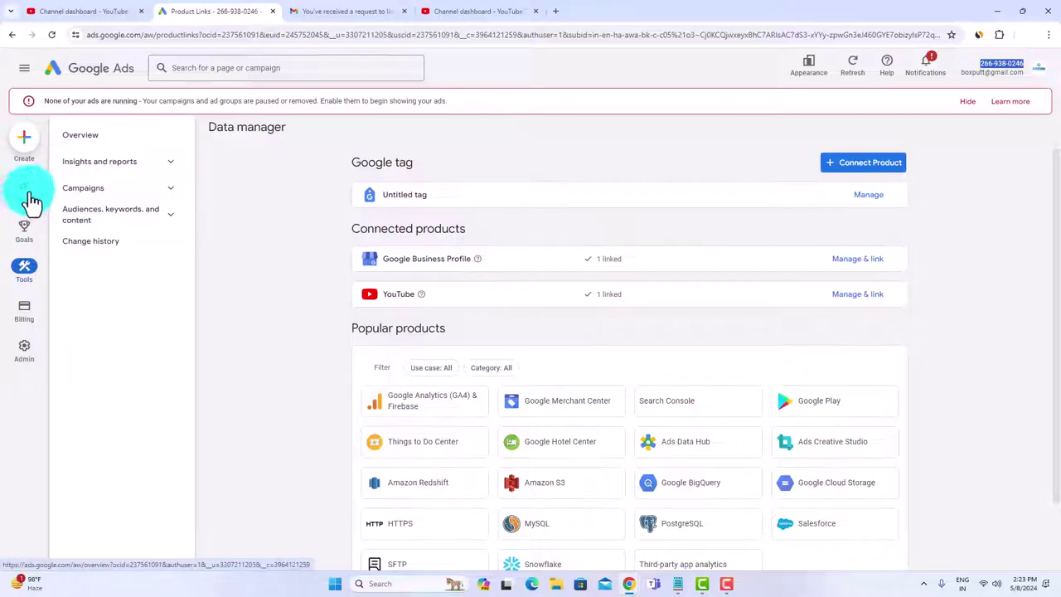
left_click(18, 148)
left_click(38, 146)
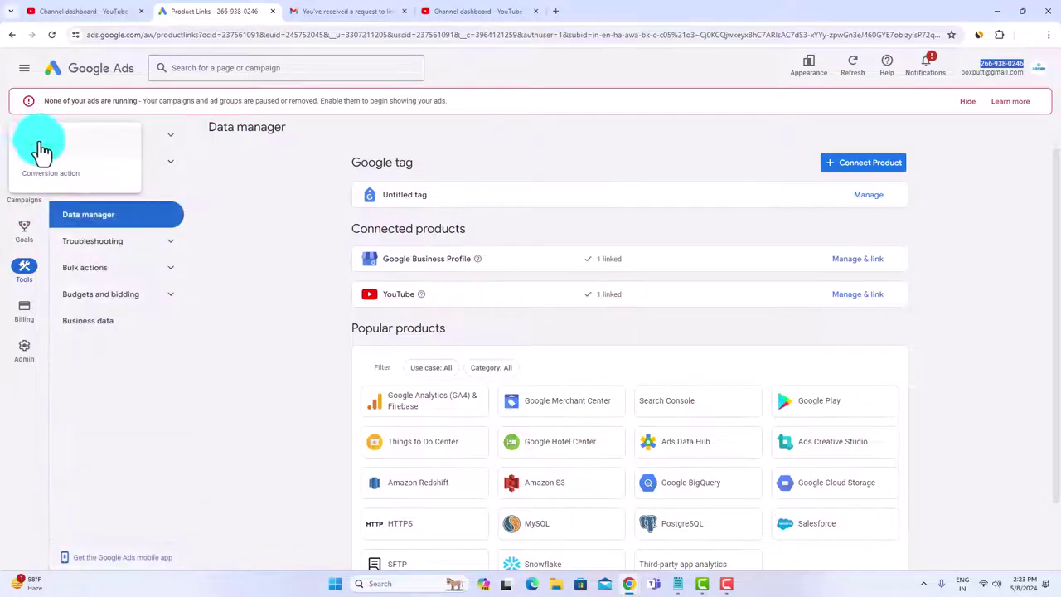
left_click(967, 102)
Step: Choose to create the campaign without a goal's guidance and select Video as the campaign type
left_click(603, 346)
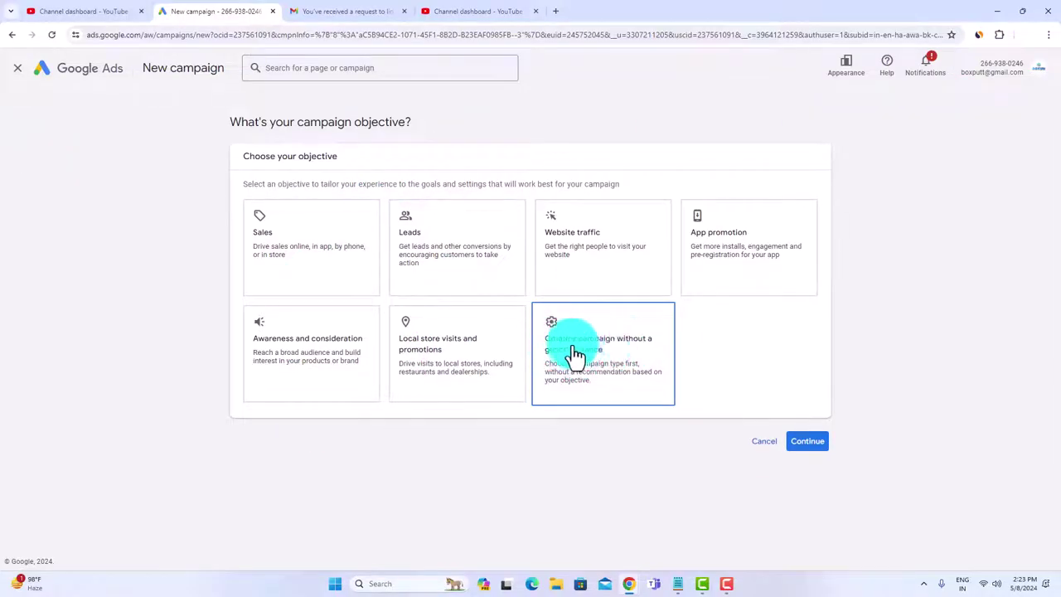
left_click(578, 357)
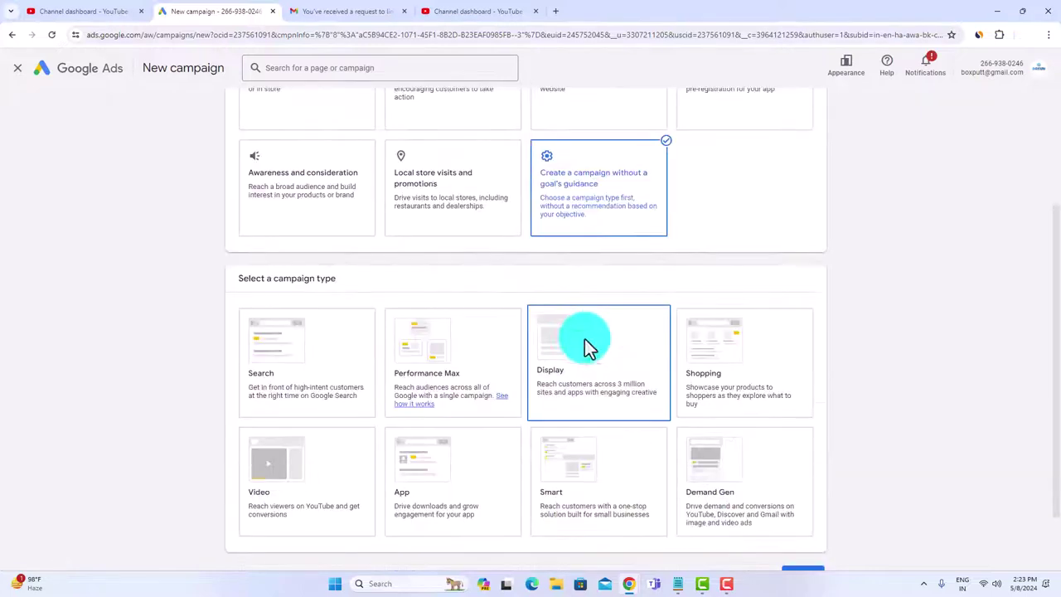
left_click(254, 466)
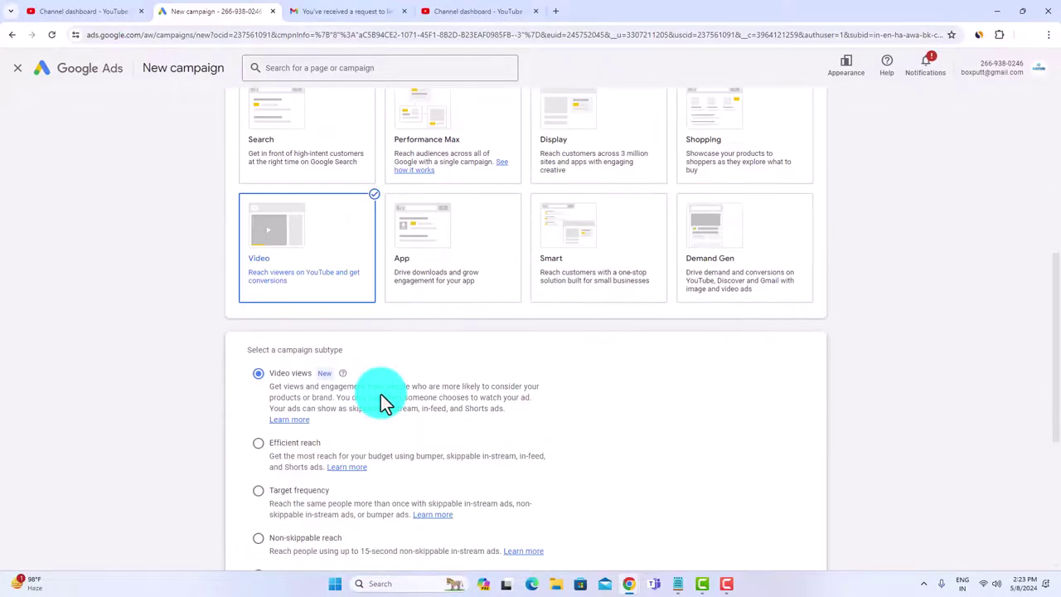
Step: Review the campaign subtypes, keep Video views selected and continue to the campaign settings
scroll(380, 394, "down", 2)
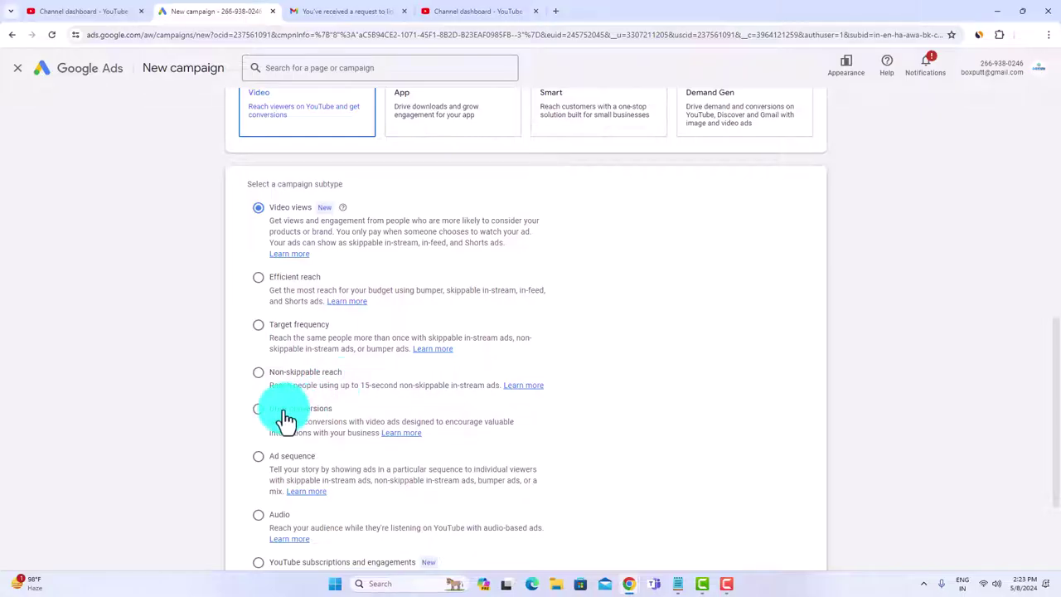
scroll(285, 418, "down", 2)
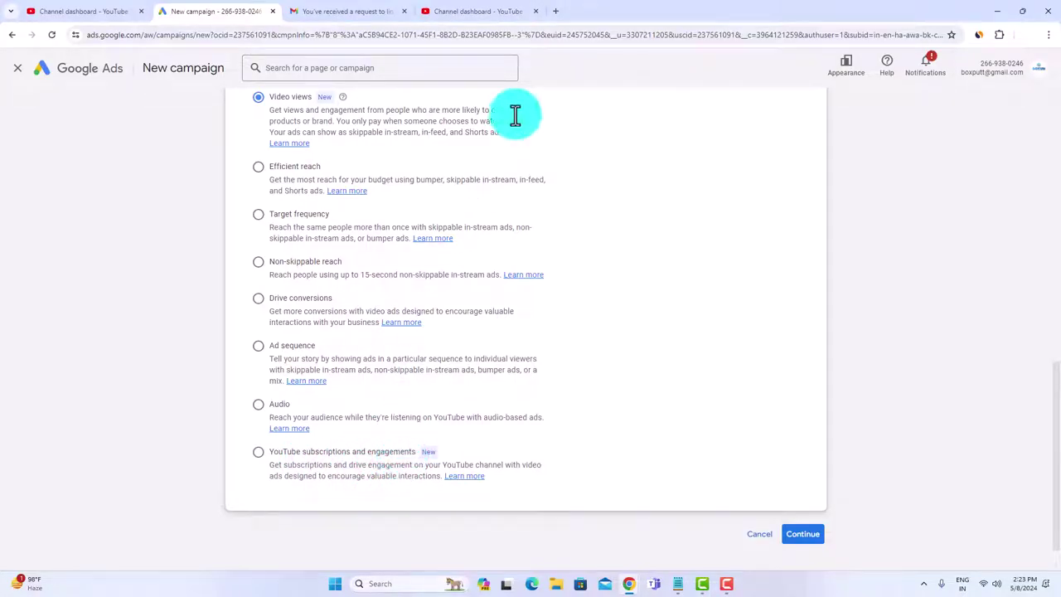
scroll(477, 171, "up", 2)
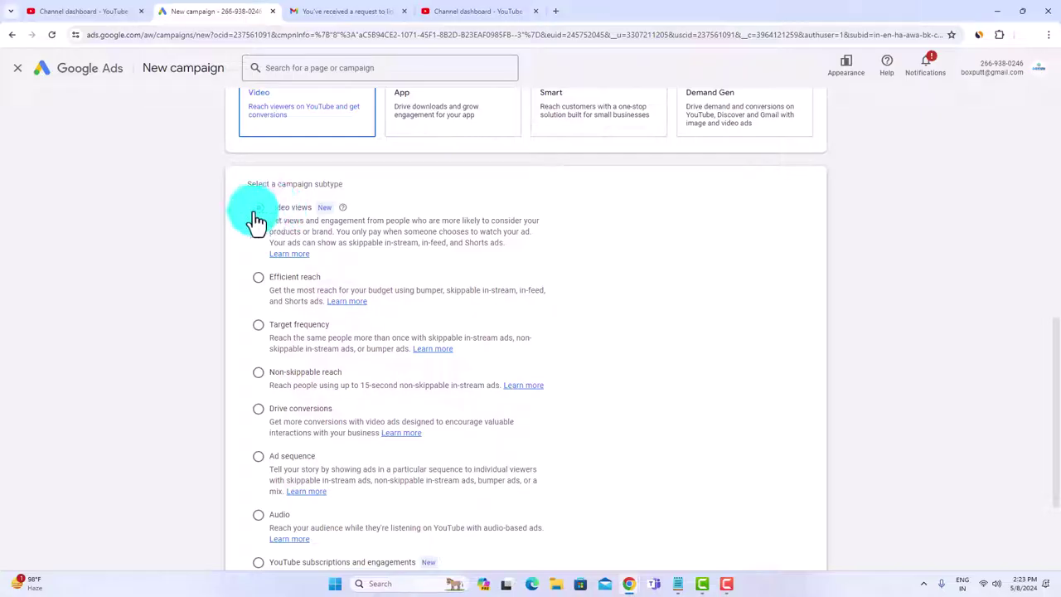
left_click(282, 219)
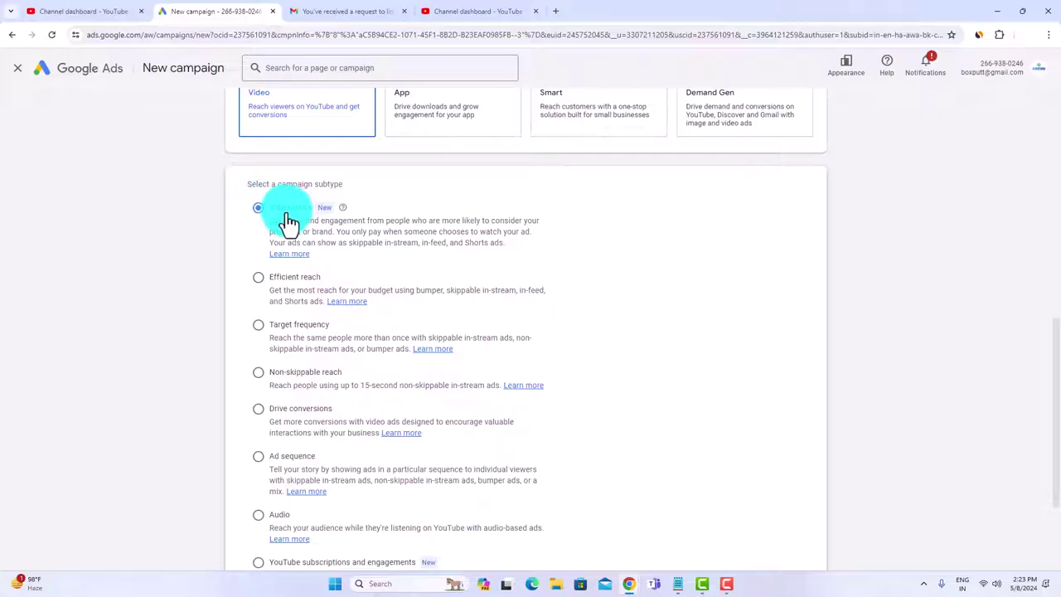
scroll(617, 277, "down", 3)
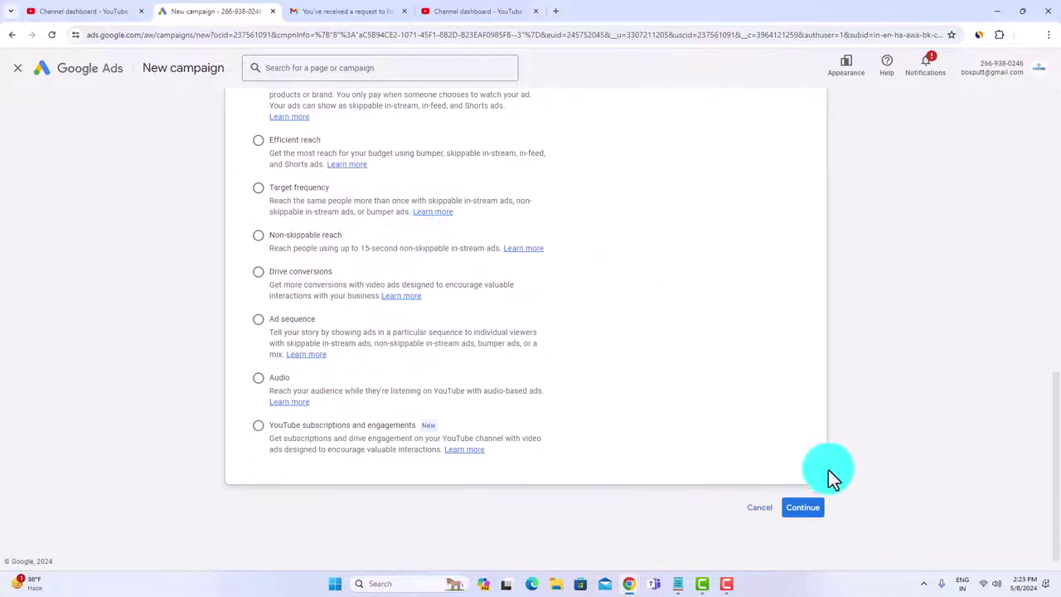
right_click(813, 502)
left_click(713, 499)
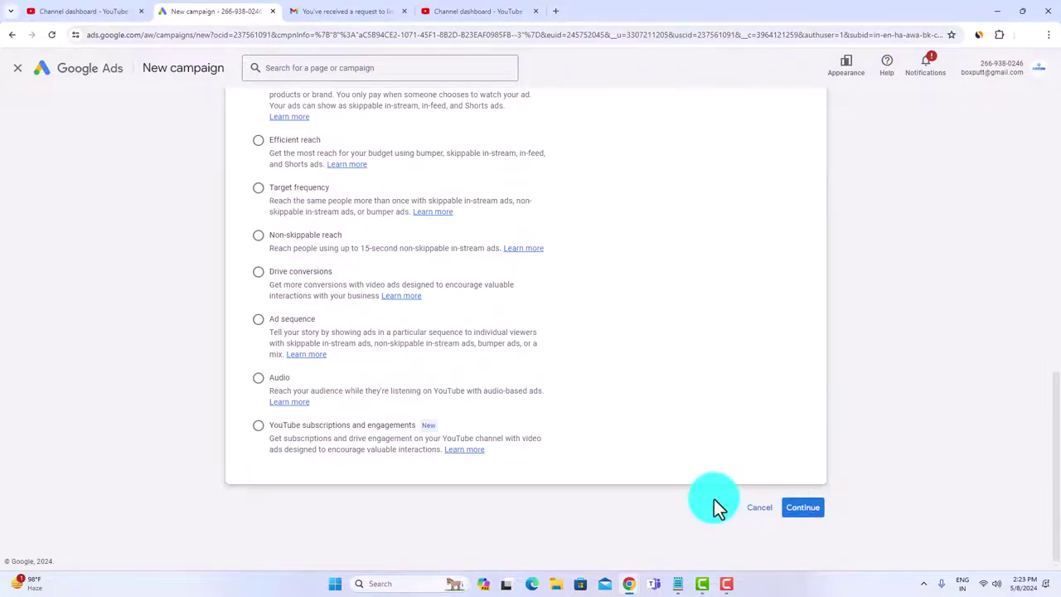
left_click(800, 511)
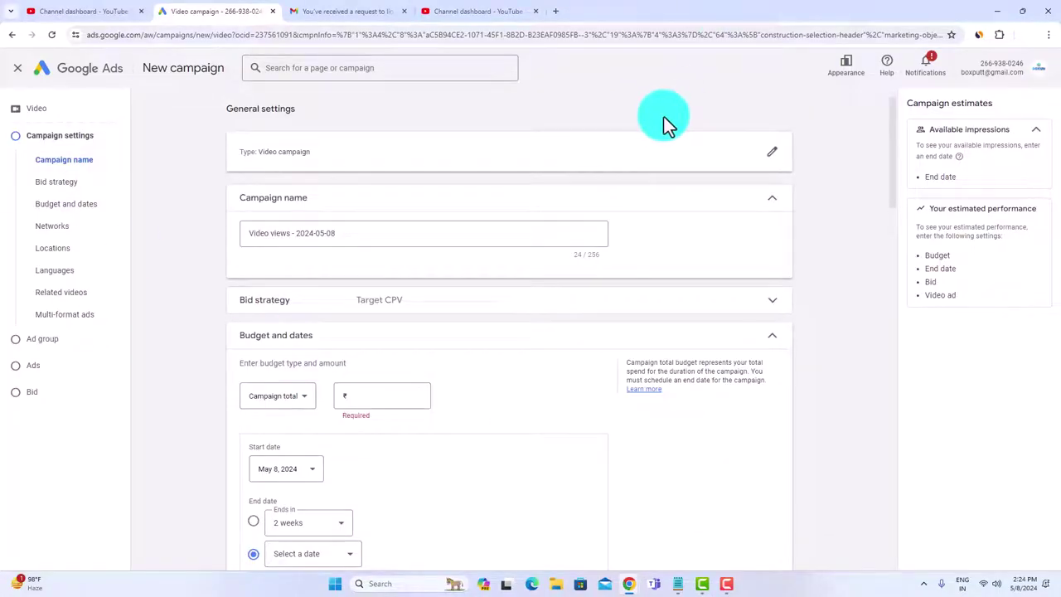
left_click(251, 236)
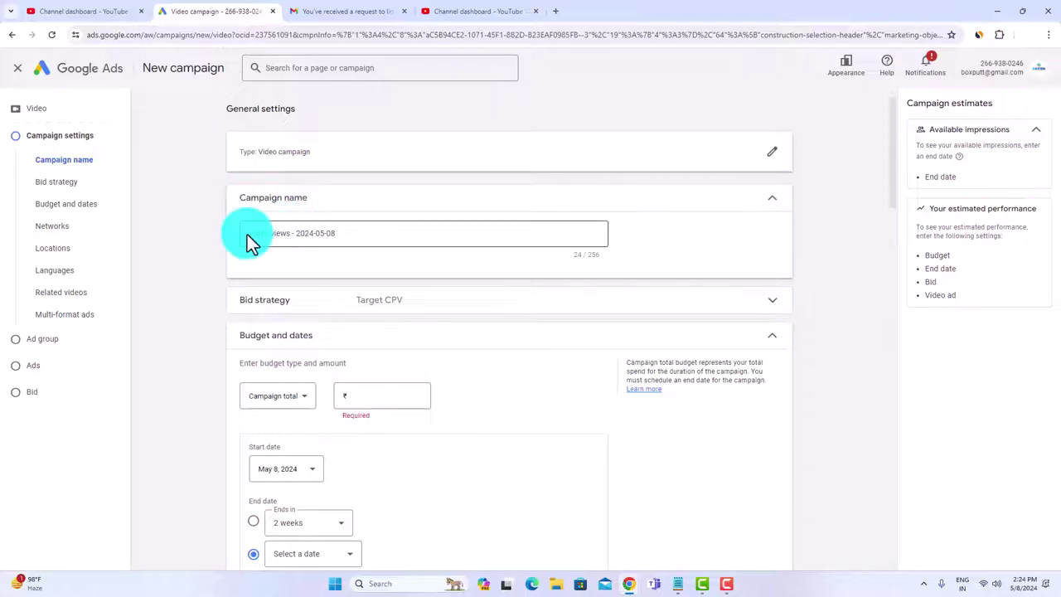
left_click_drag(334, 235, 249, 236)
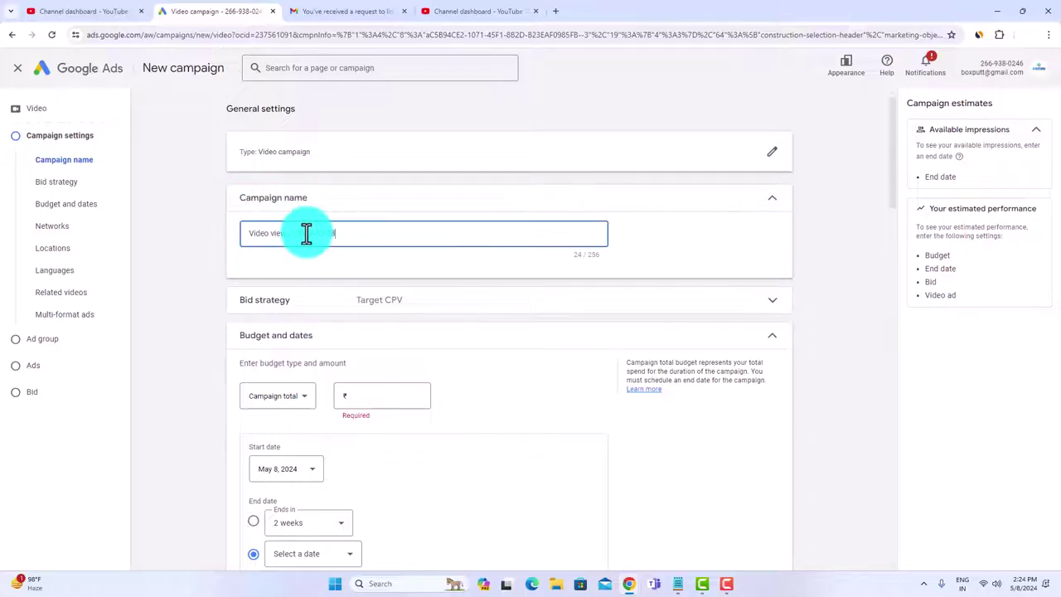
left_click(306, 233)
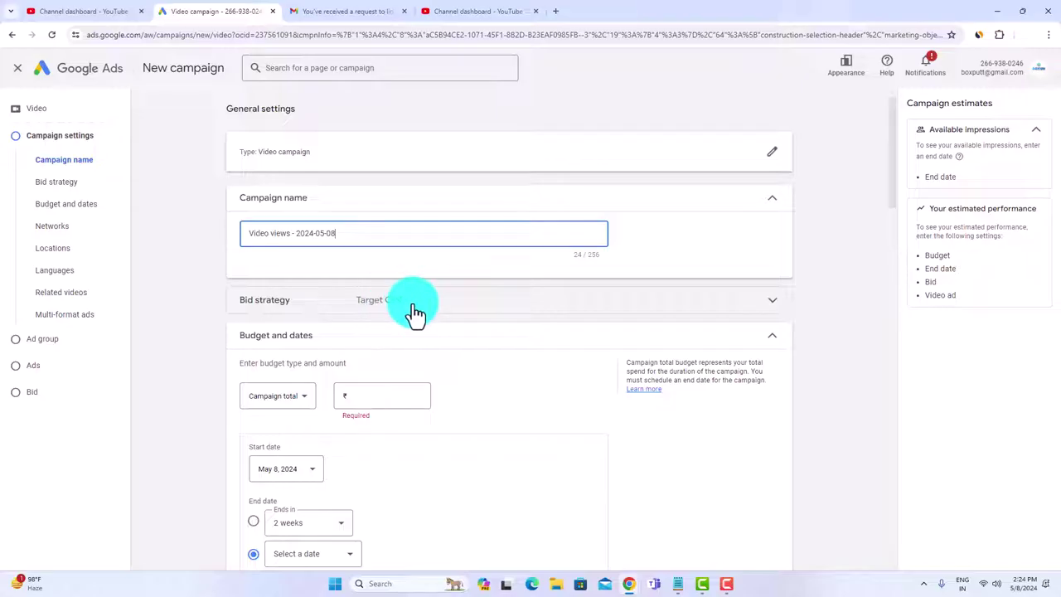
Step: Set the campaign total budget to ₹2,000
scroll(355, 379, "down", 1)
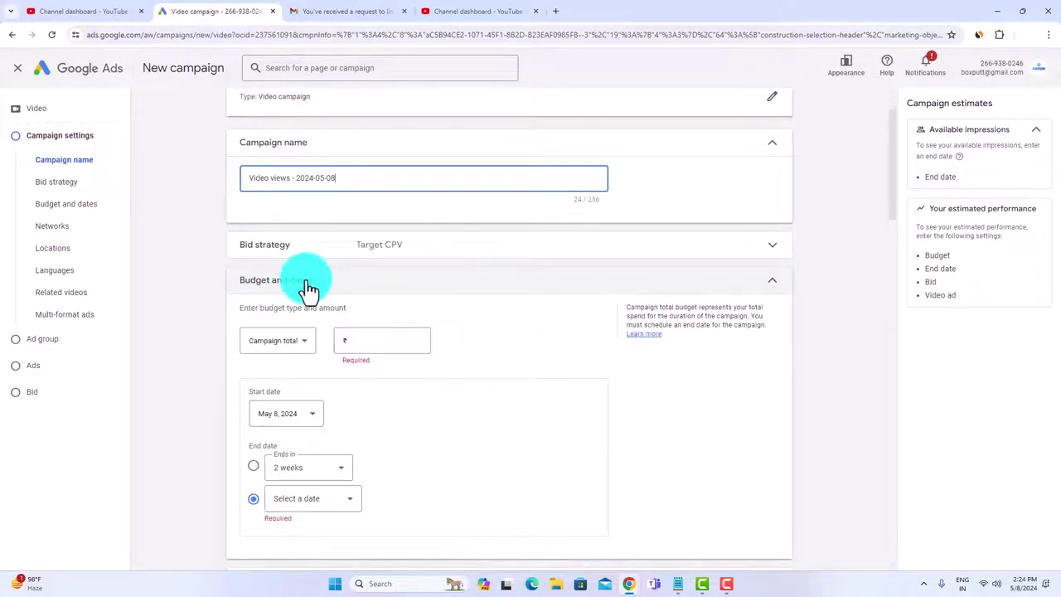
left_click(356, 340)
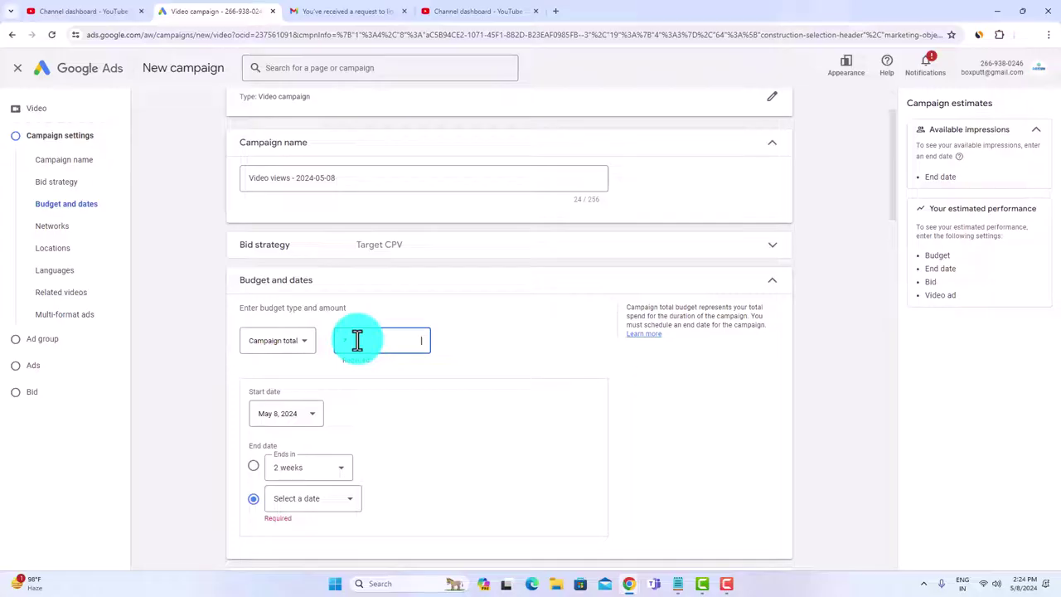
type("200")
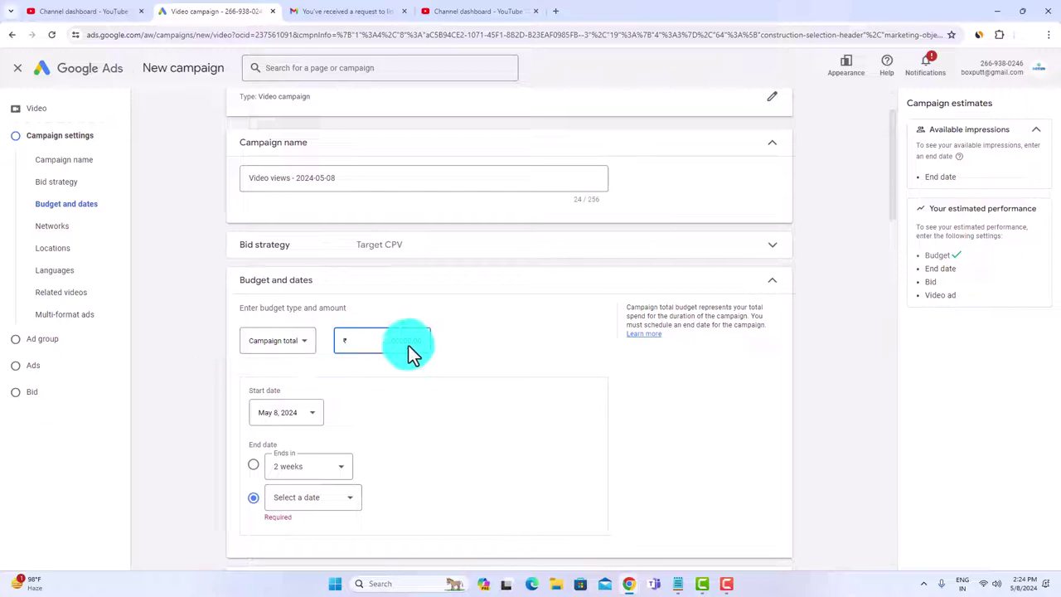
scroll(407, 344, "down", 1)
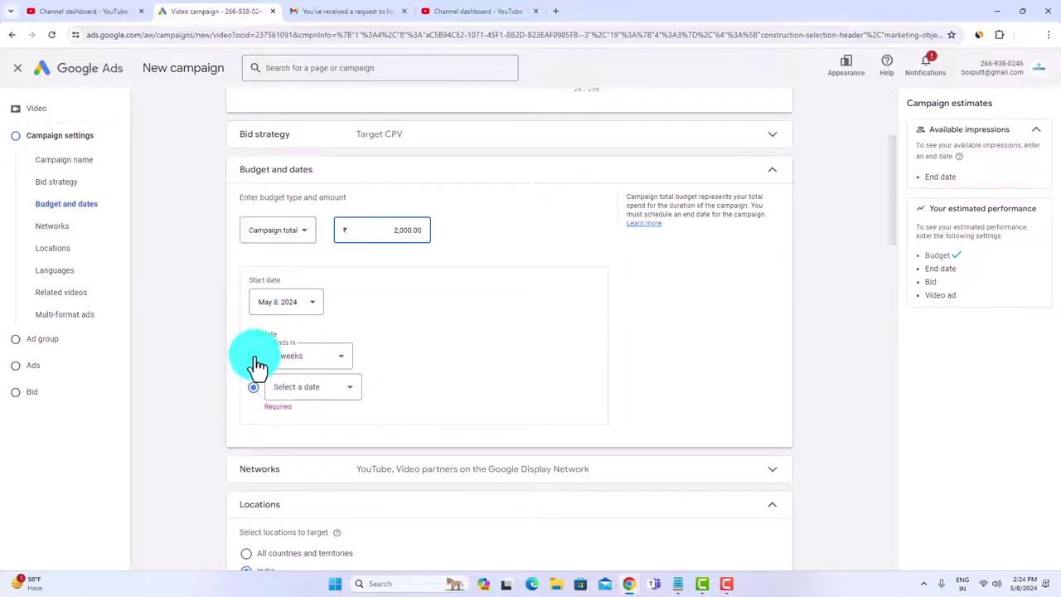
Step: Expand the Networks settings and toggle Video partners on the Google Display Network, leaving the option enabled
scroll(421, 374, "down", 2)
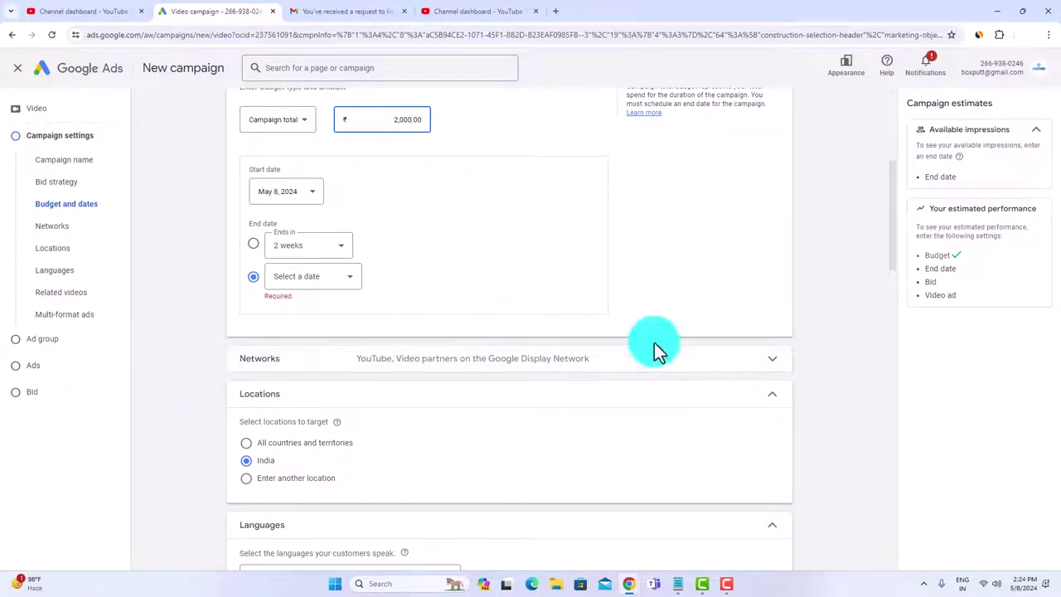
left_click(772, 369)
scroll(776, 365, "down", 2)
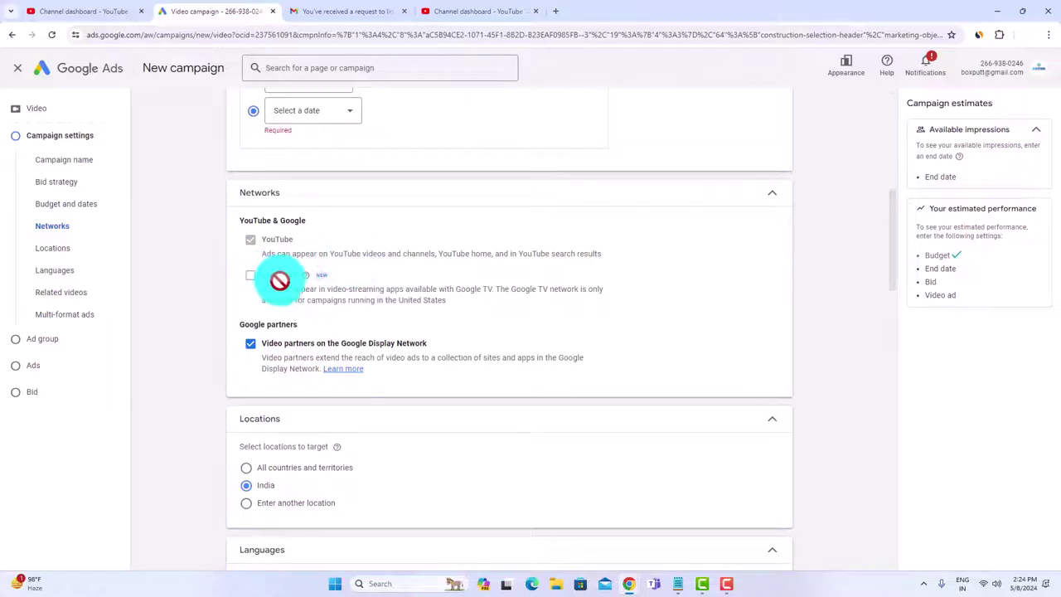
left_click(252, 343)
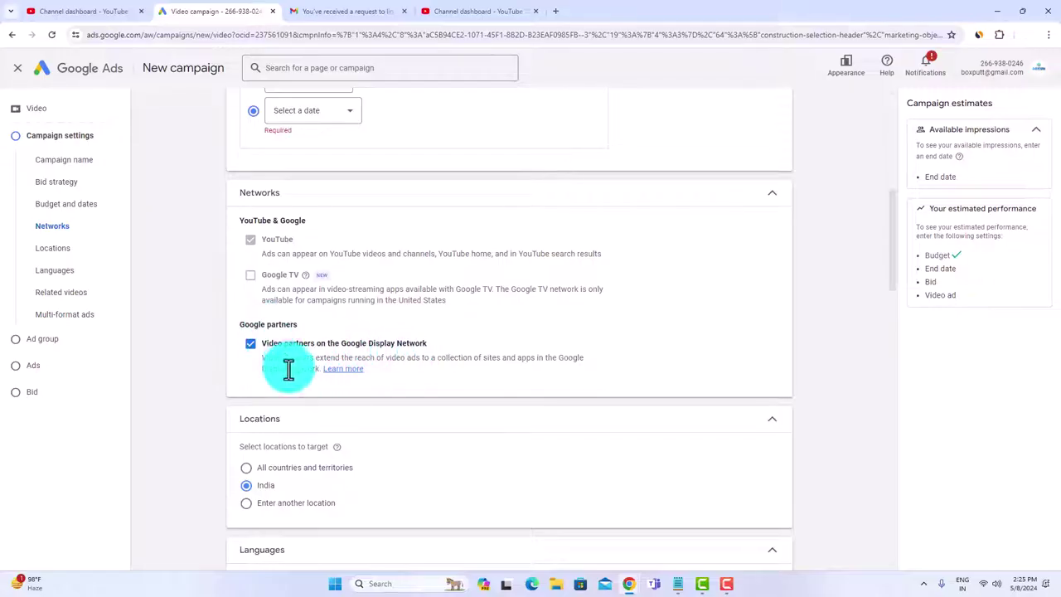
left_click(249, 345)
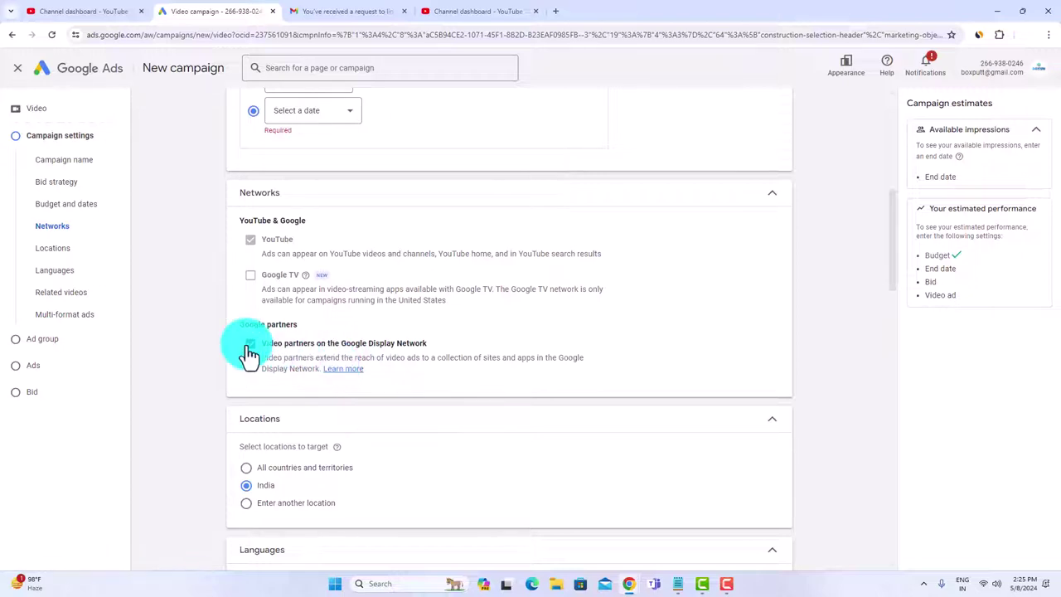
left_click(249, 349)
scroll(506, 319, "down", 2)
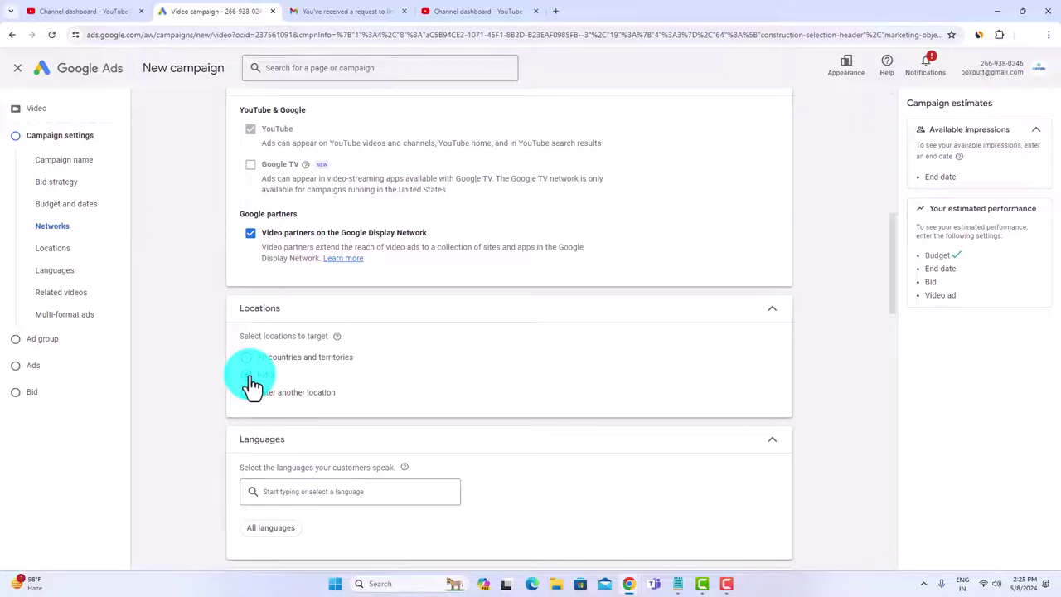
Step: Set Hindi as the language the campaign's customers speak
scroll(360, 348, "down", 2)
left_click(304, 381)
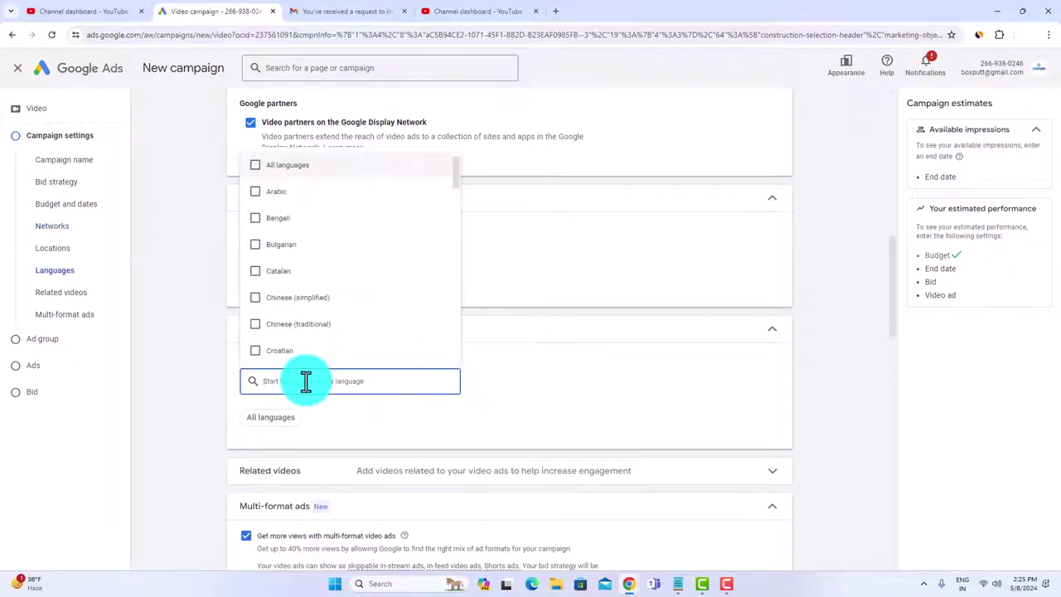
type("hindi")
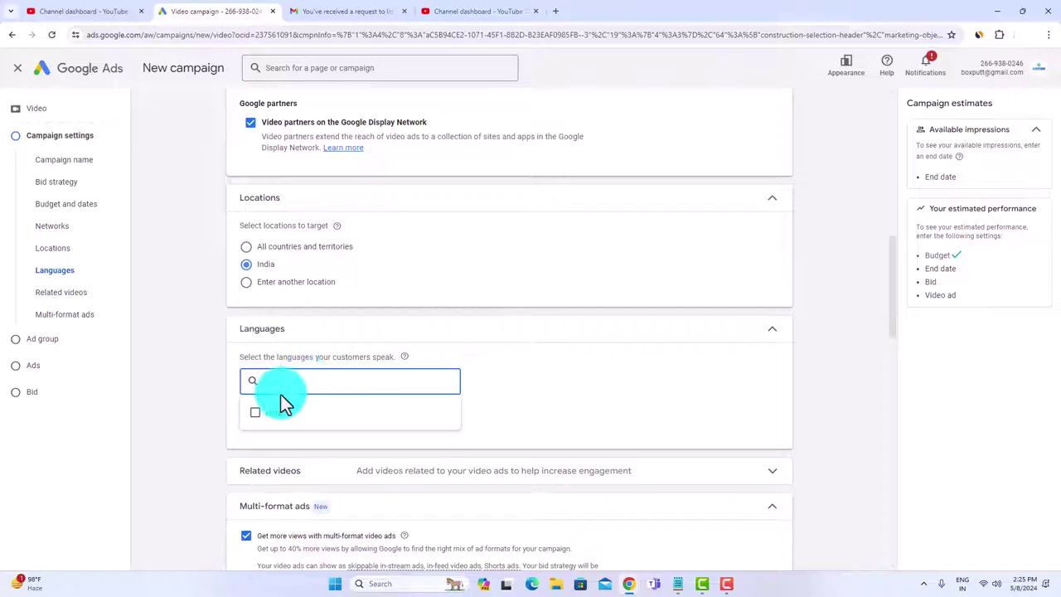
left_click(270, 414)
left_click(502, 367)
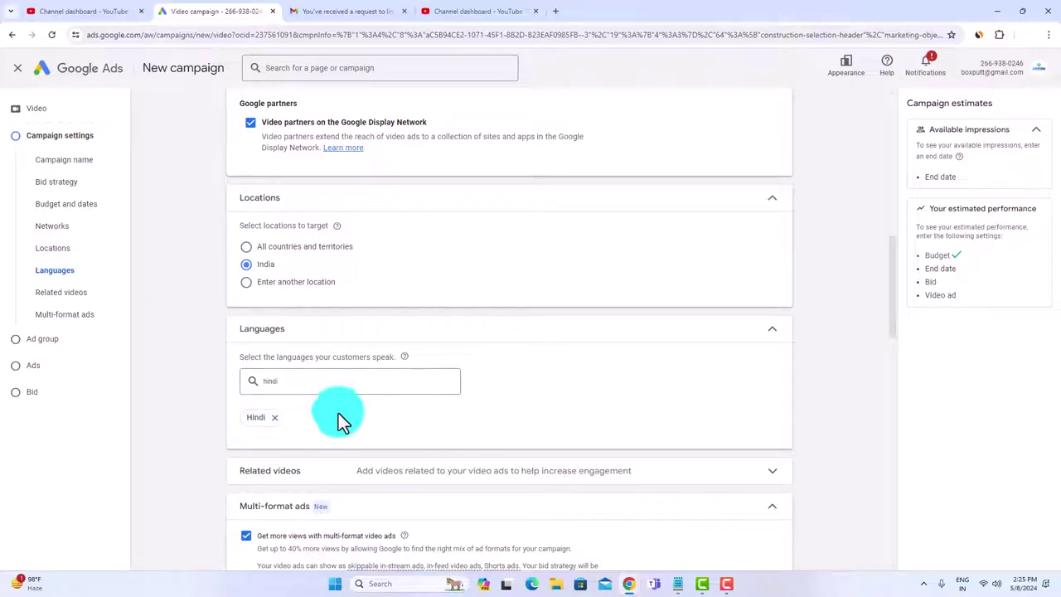
Step: Open the related videos selection, search for "boxput" and add Boxput !'s "How to Create Earning Website for Free" video
scroll(338, 413, "down", 2)
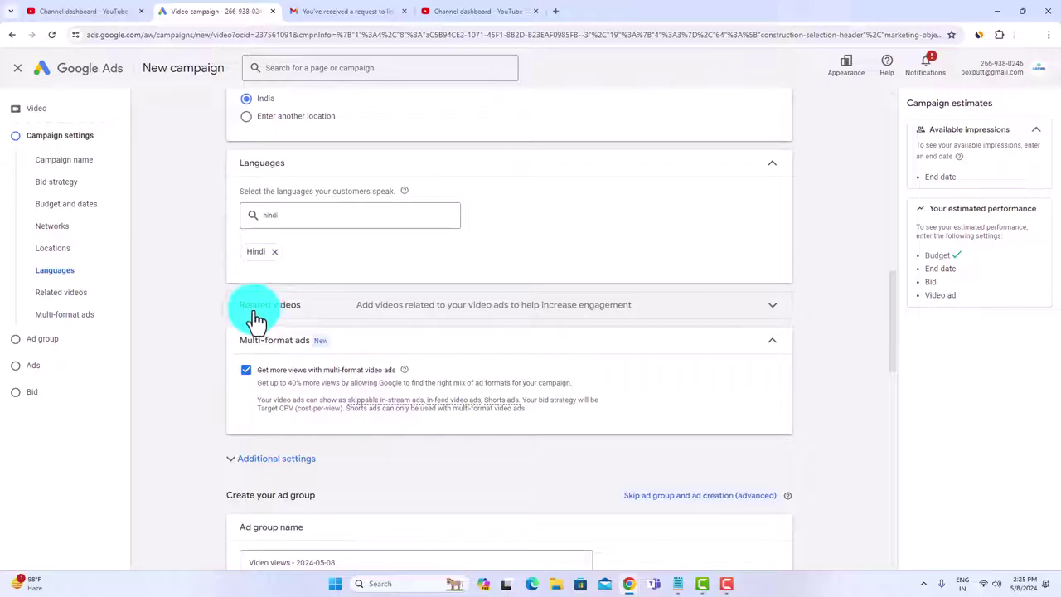
left_click(771, 316)
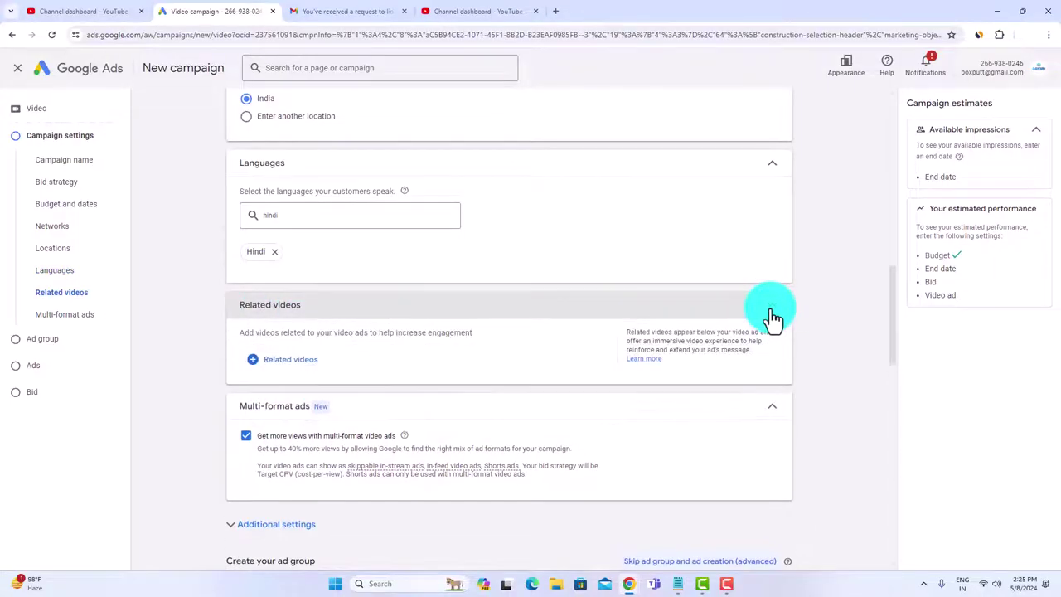
left_click(272, 365)
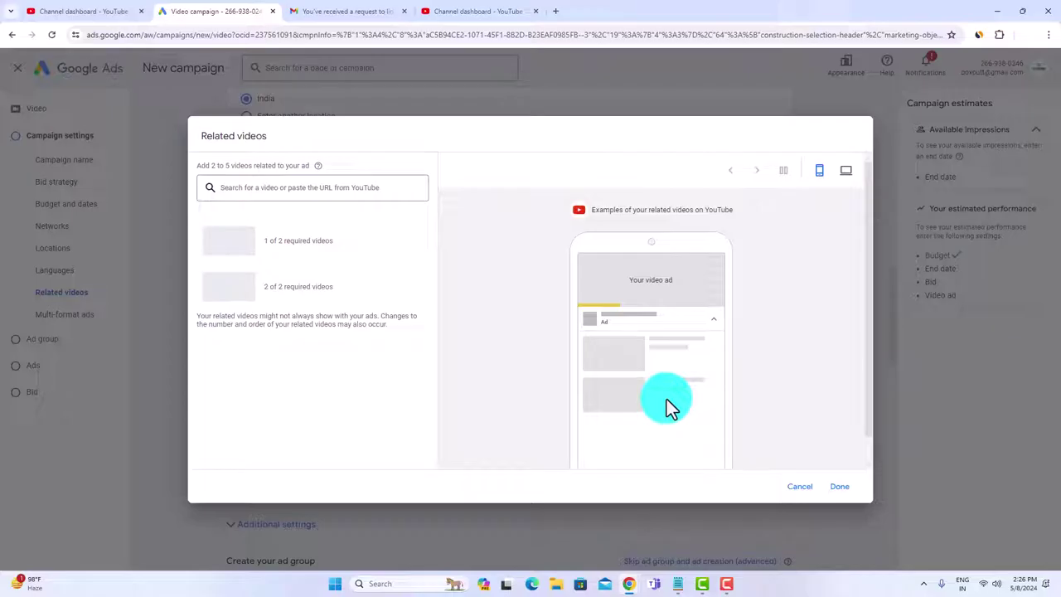
left_click(316, 190)
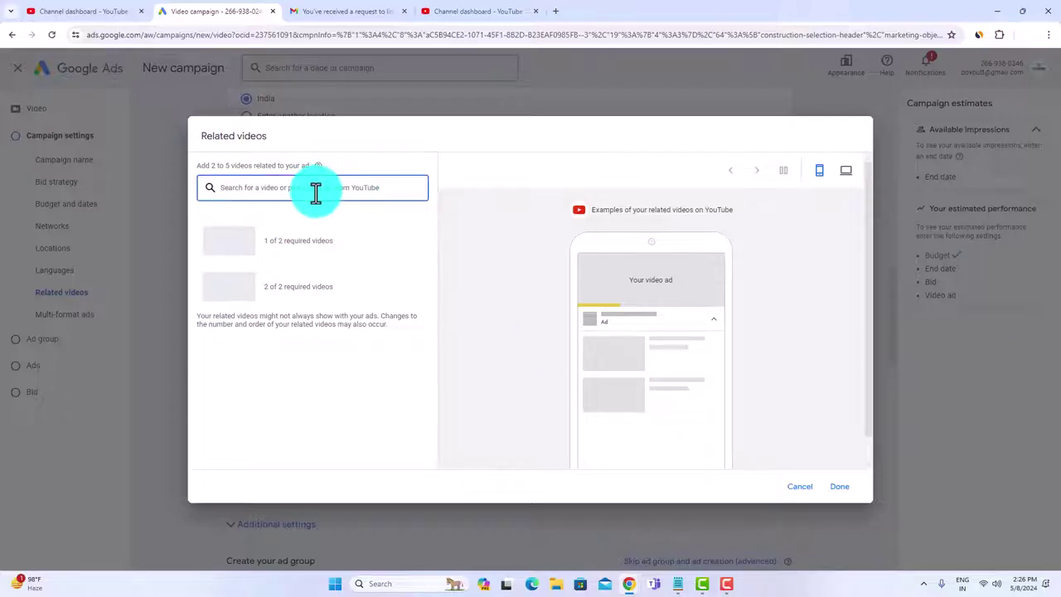
type("bo")
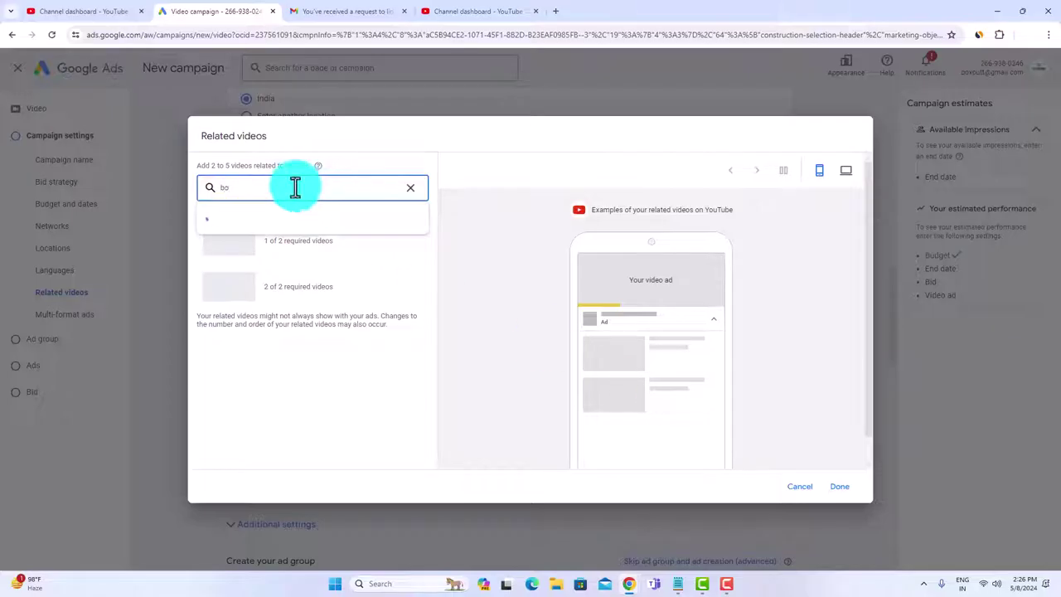
type("xp")
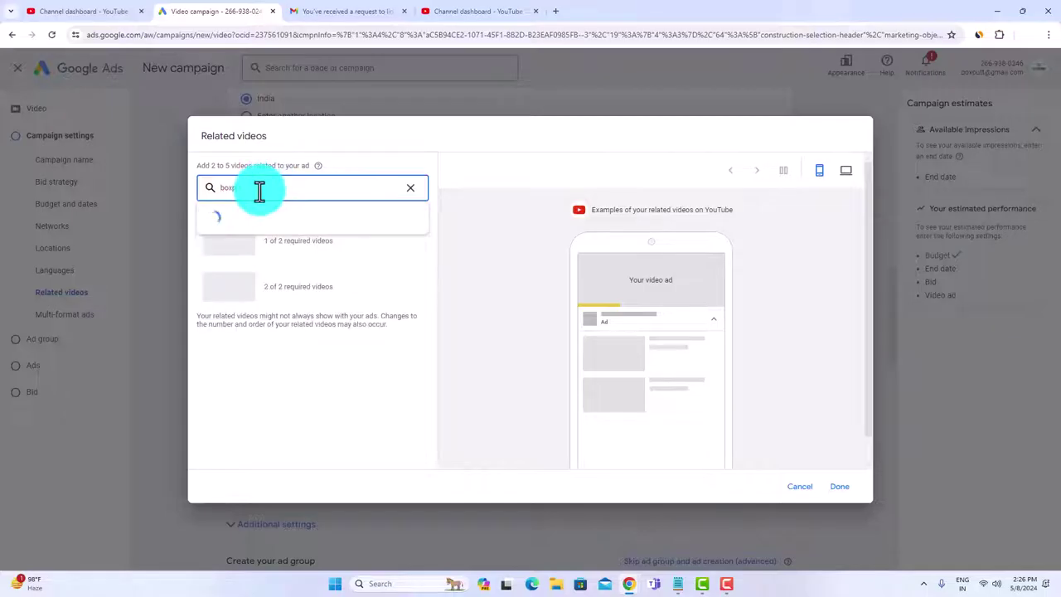
type("ut")
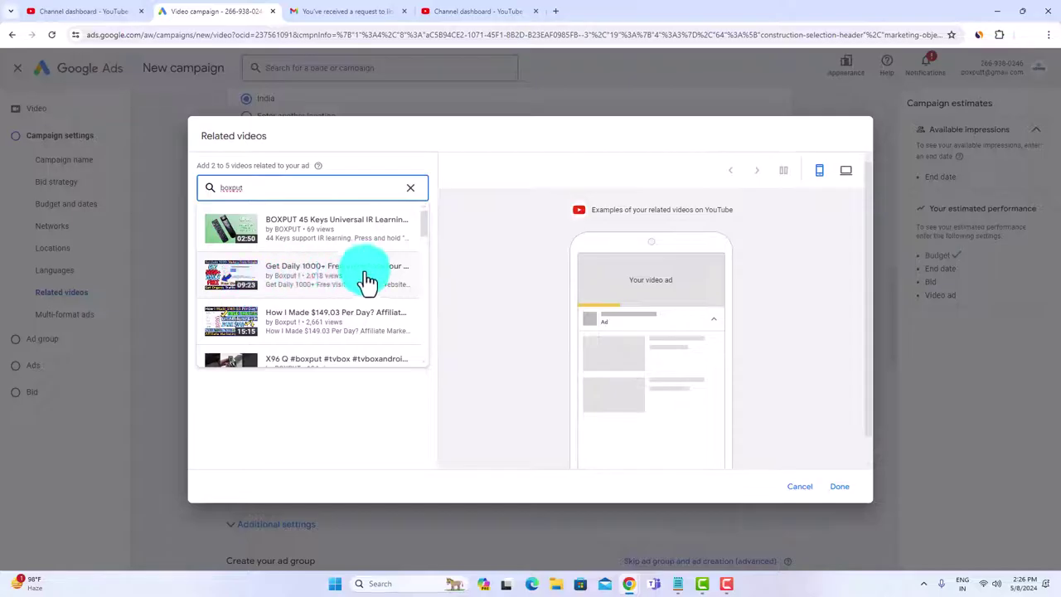
scroll(329, 284, "down", 2)
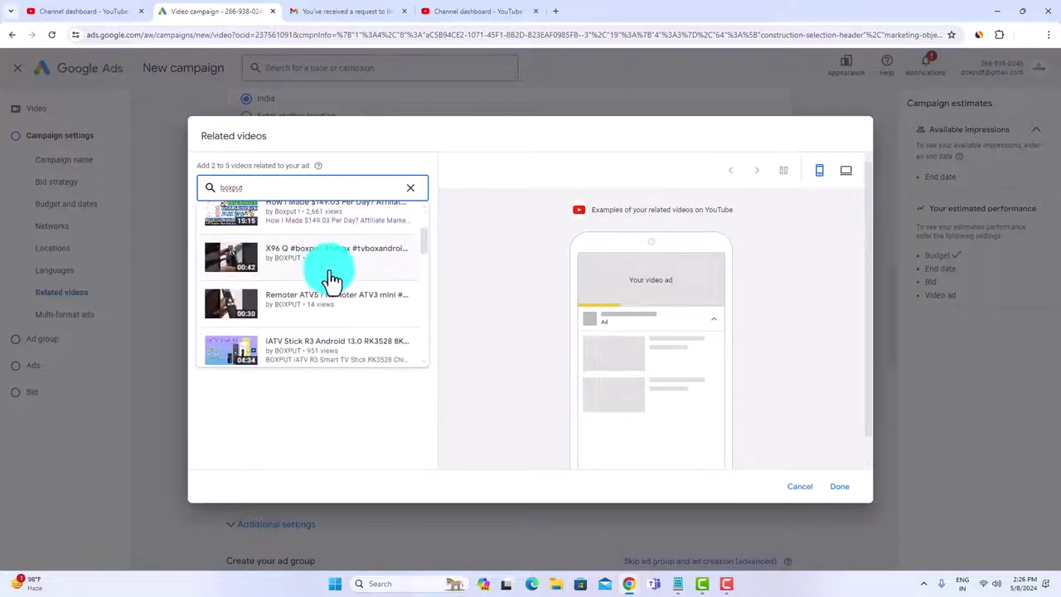
scroll(330, 282, "down", 3)
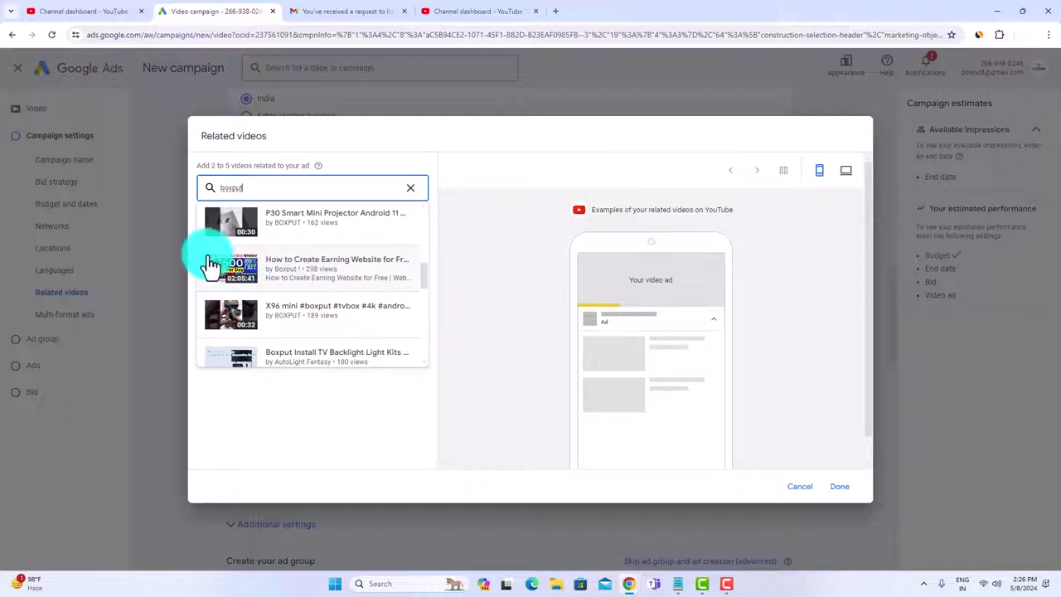
left_click(281, 273)
Step: Search for "boxput" again and add "Get Daily 1000+ Free Visitors to Your Website From Google" as a related video
left_click(284, 189)
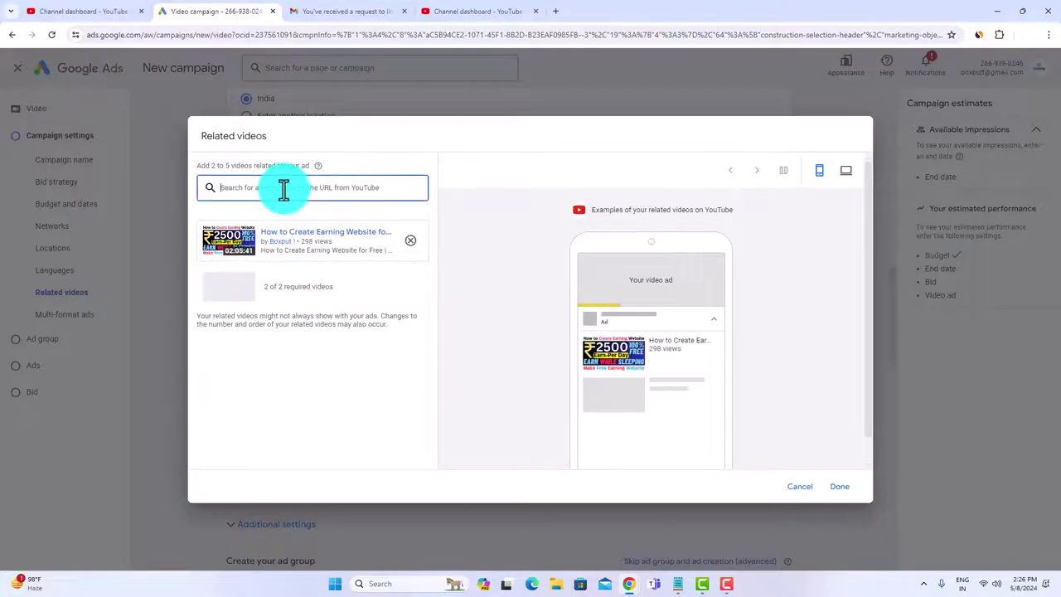
type("box")
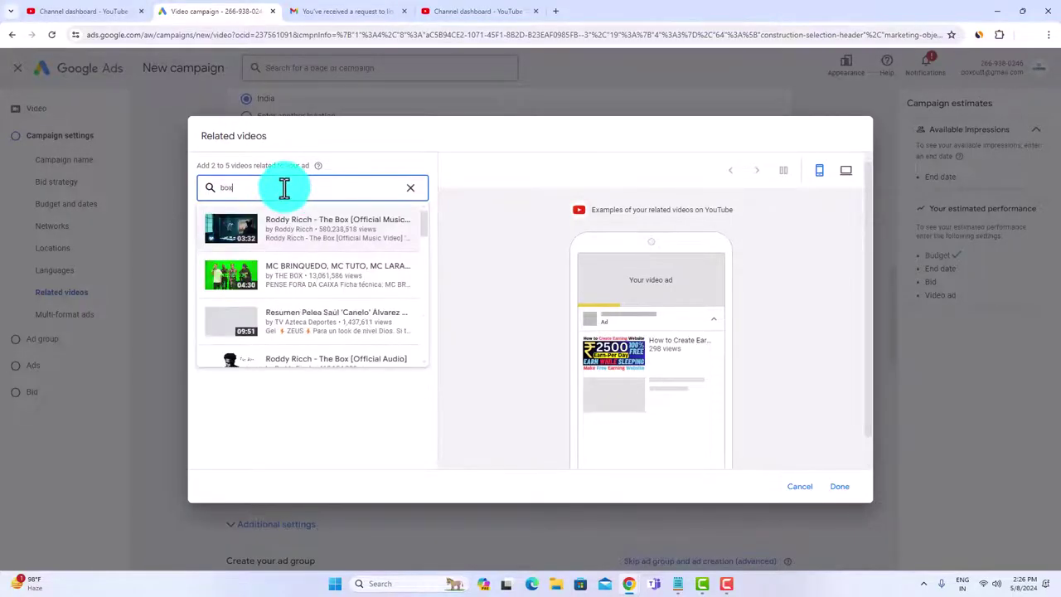
type("put")
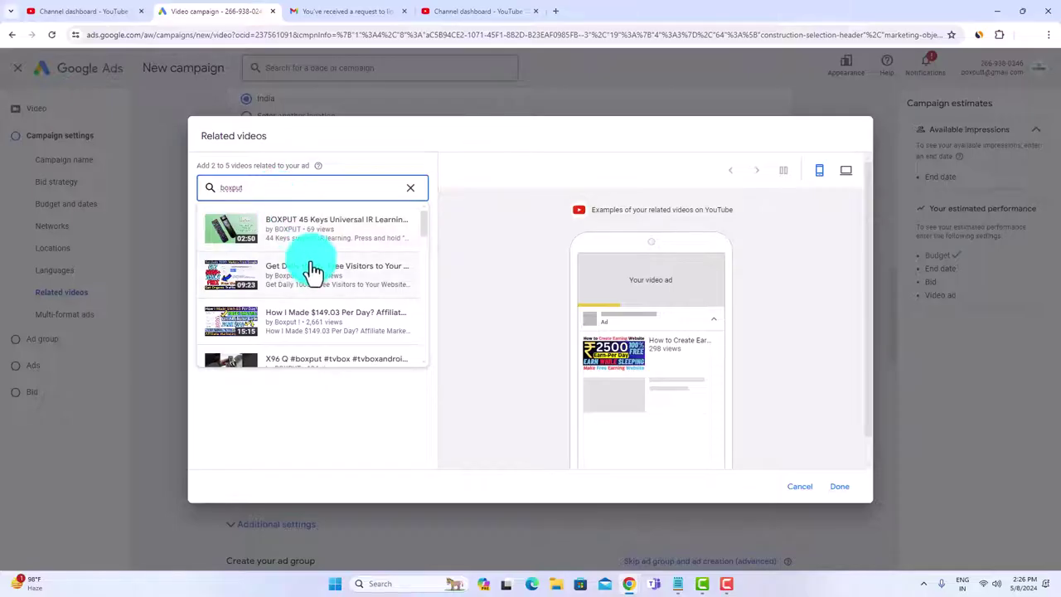
left_click(294, 277)
Step: Find the "How I Made $149.03 Per Day?" affiliate marketing video with a "boxput" search and add it to the related videos
left_click(253, 187)
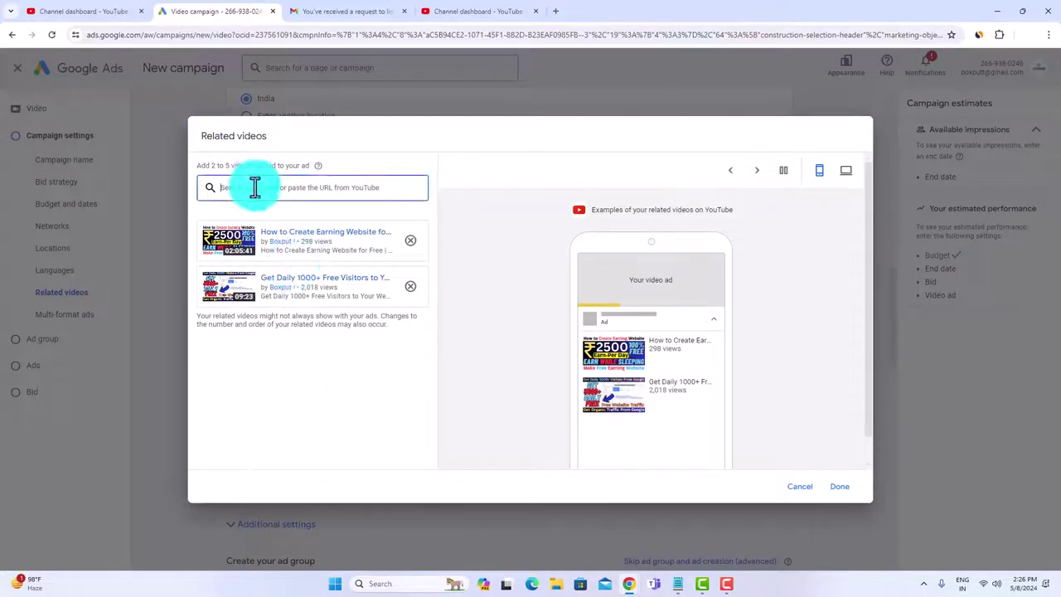
type("boxp")
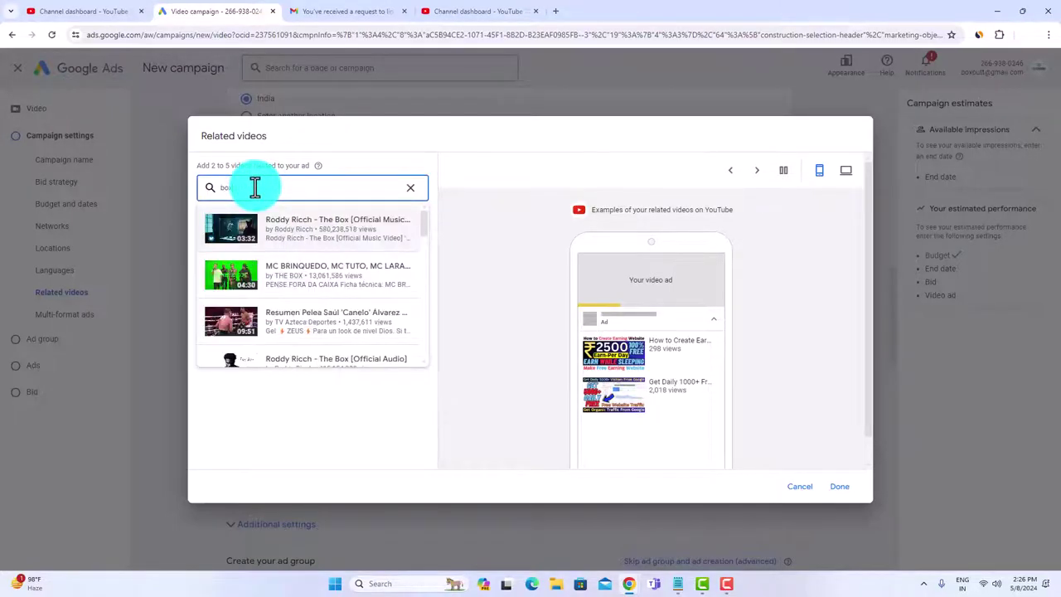
type("ut")
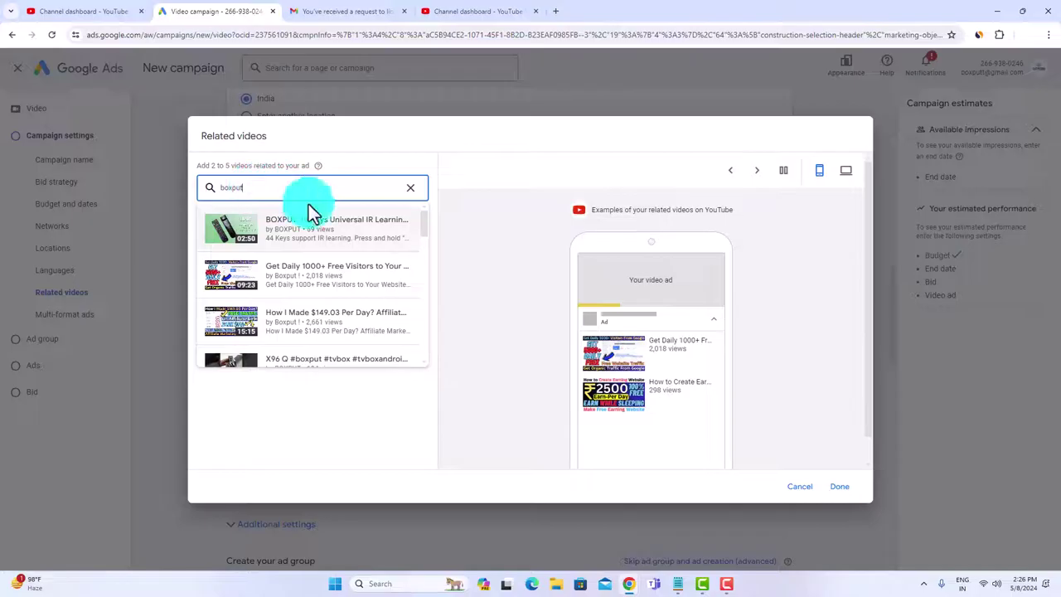
scroll(307, 282, "down", 1)
left_click(305, 279)
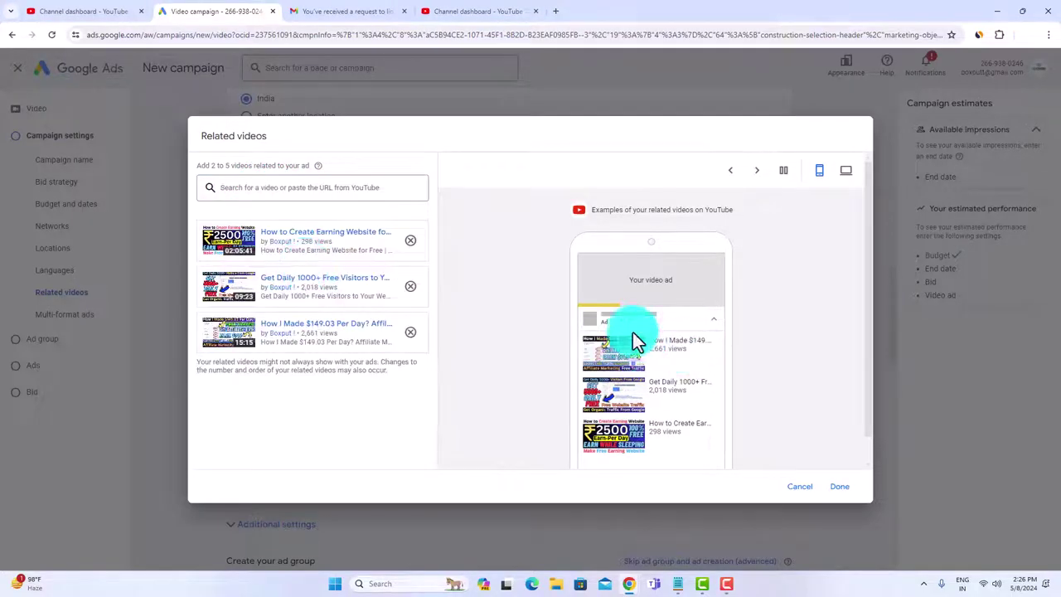
Step: Search for "boxput", add the "Website Traffic Source | Daily $100 Income" video and save the related videos selection
left_click(278, 192)
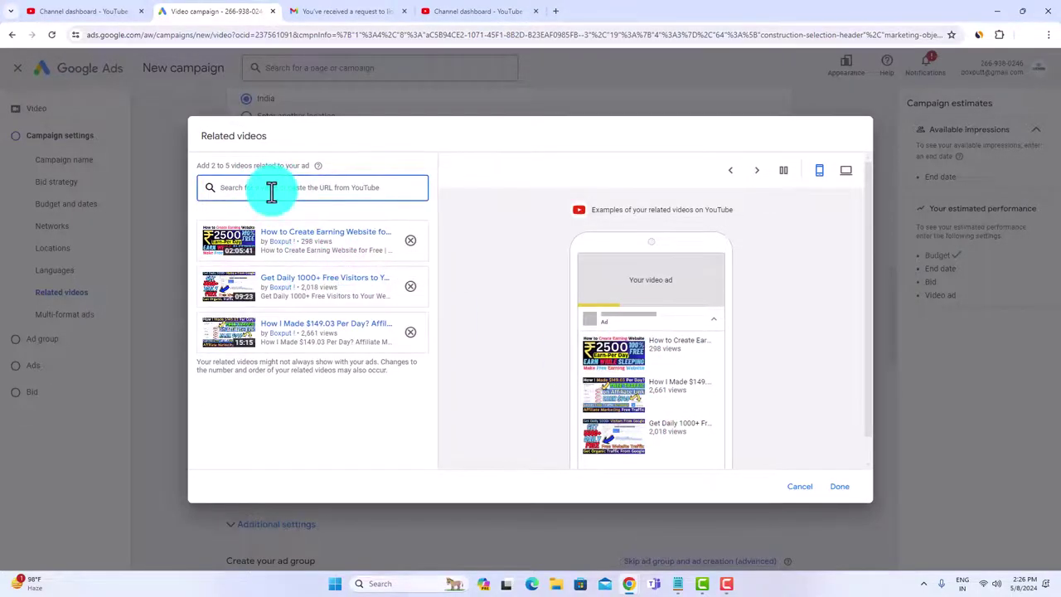
type("boxput")
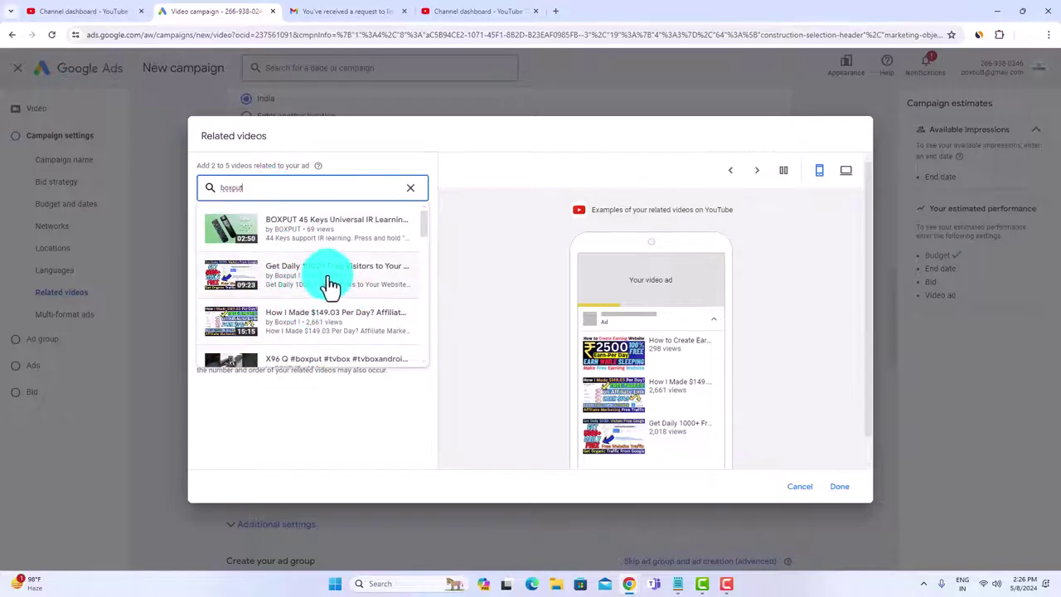
scroll(328, 285, "down", 4)
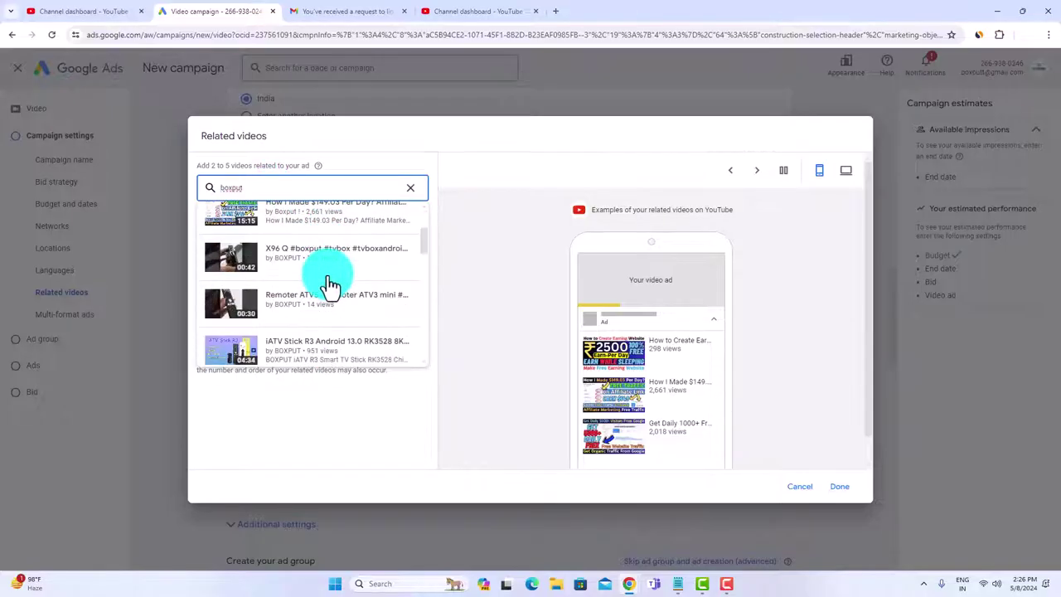
scroll(328, 285, "down", 7)
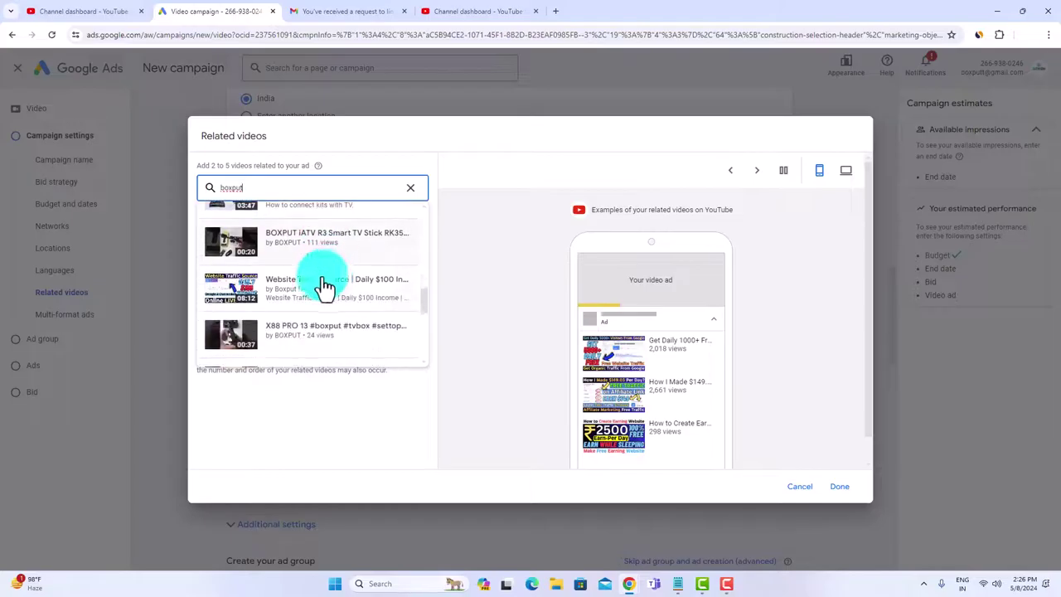
left_click(305, 296)
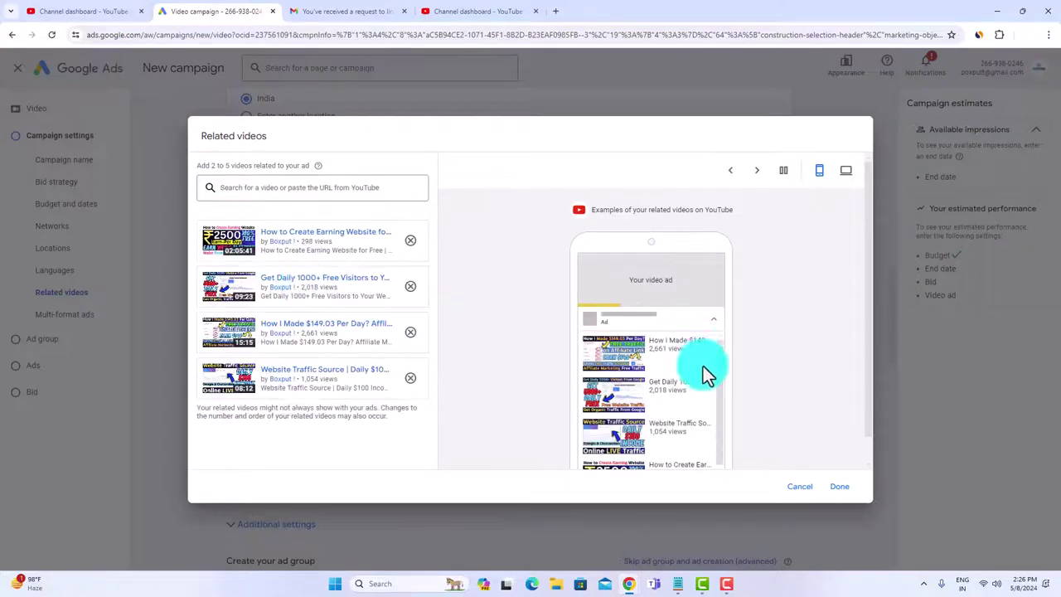
scroll(664, 400, "down", 2)
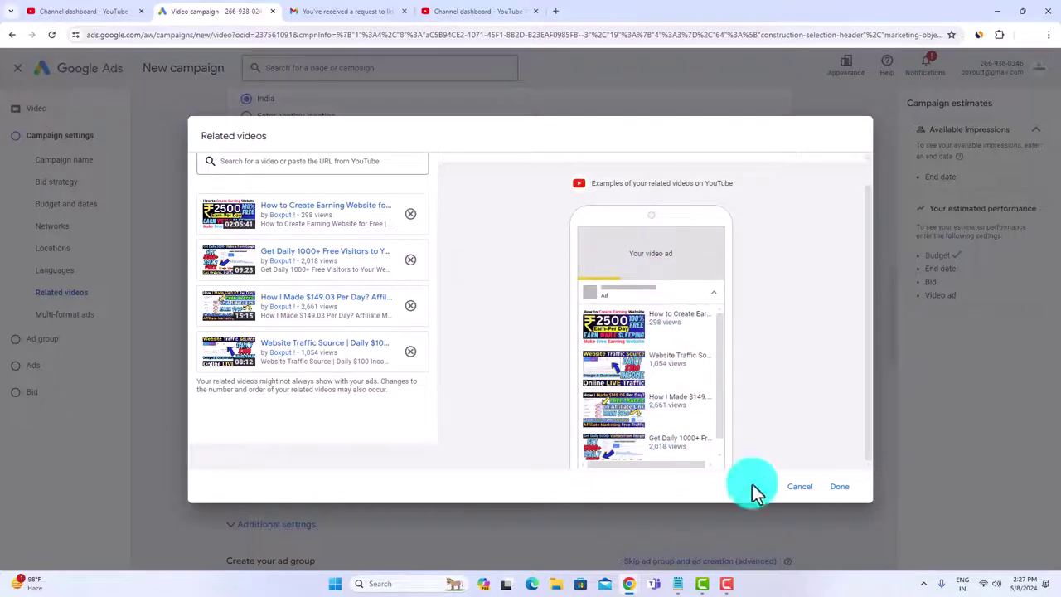
left_click(857, 492)
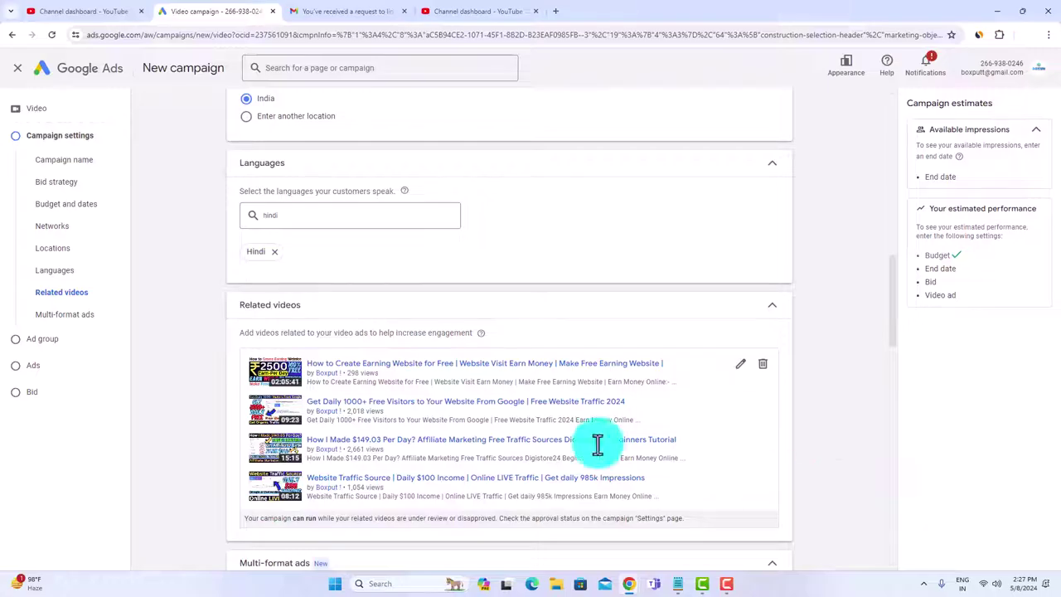
Step: Review the related videos list, the Multi-format ads option and the ad group name without changing them
scroll(398, 382, "down", 2)
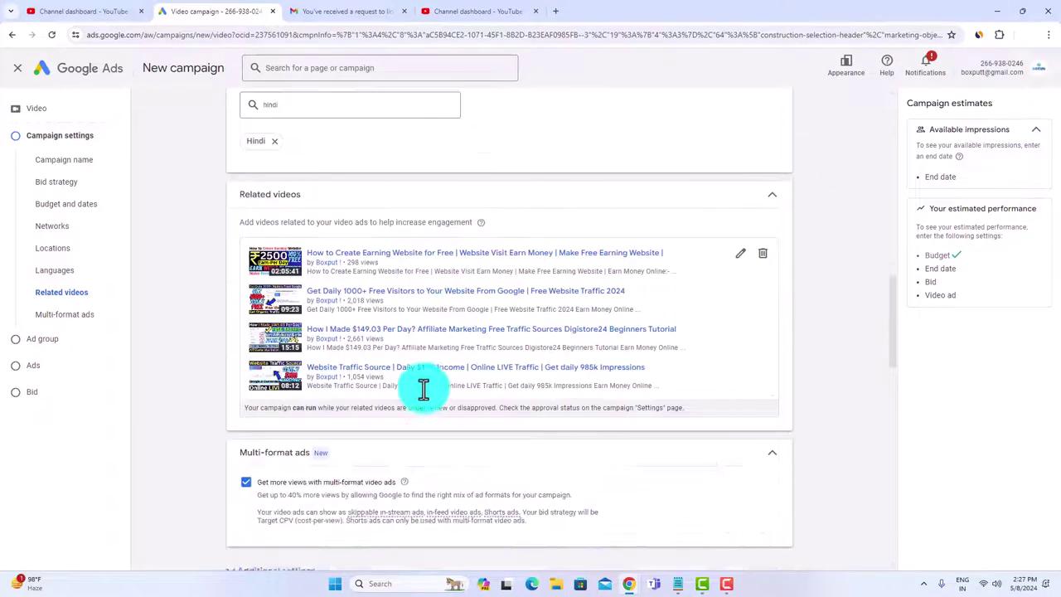
scroll(348, 373, "down", 1)
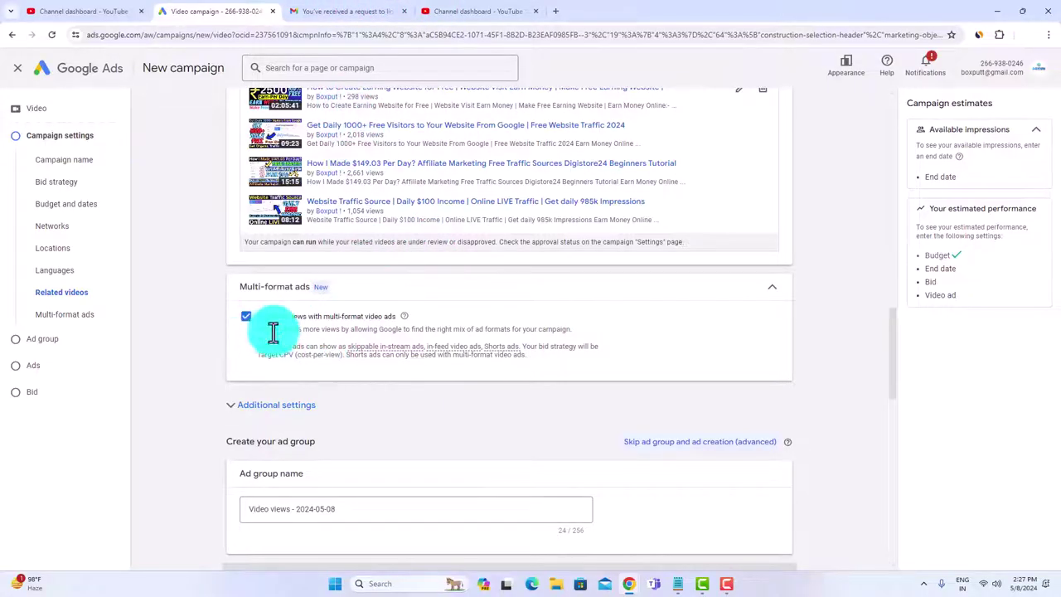
scroll(485, 336, "down", 2)
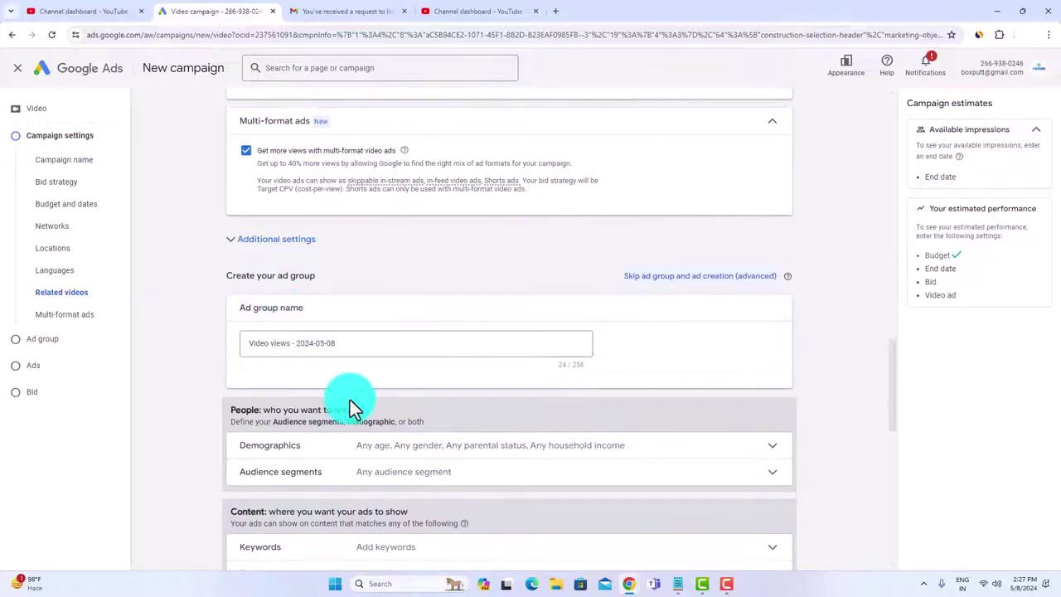
left_click(277, 344)
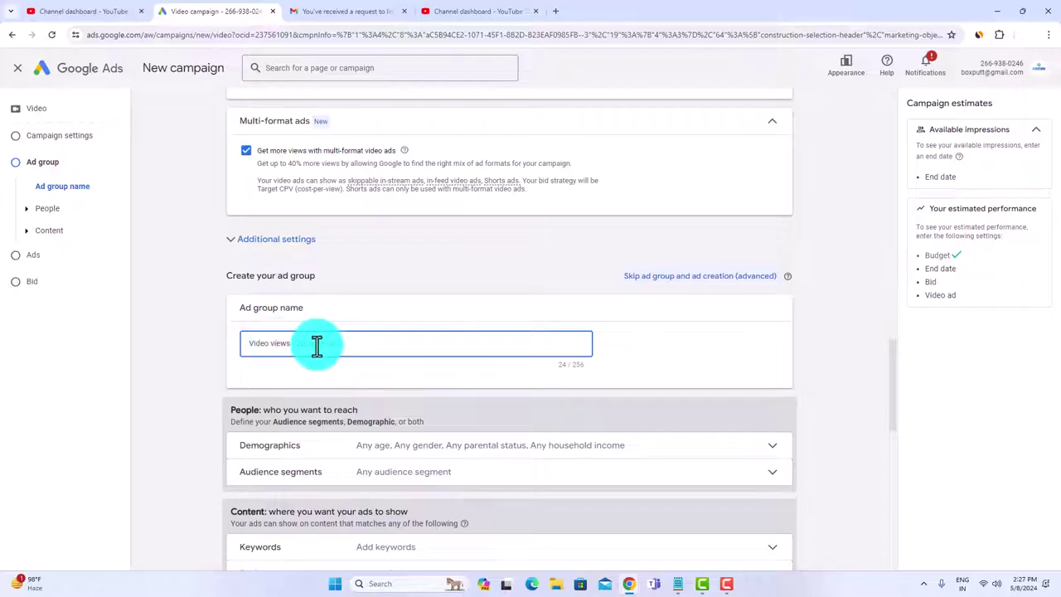
scroll(344, 348, "down", 1)
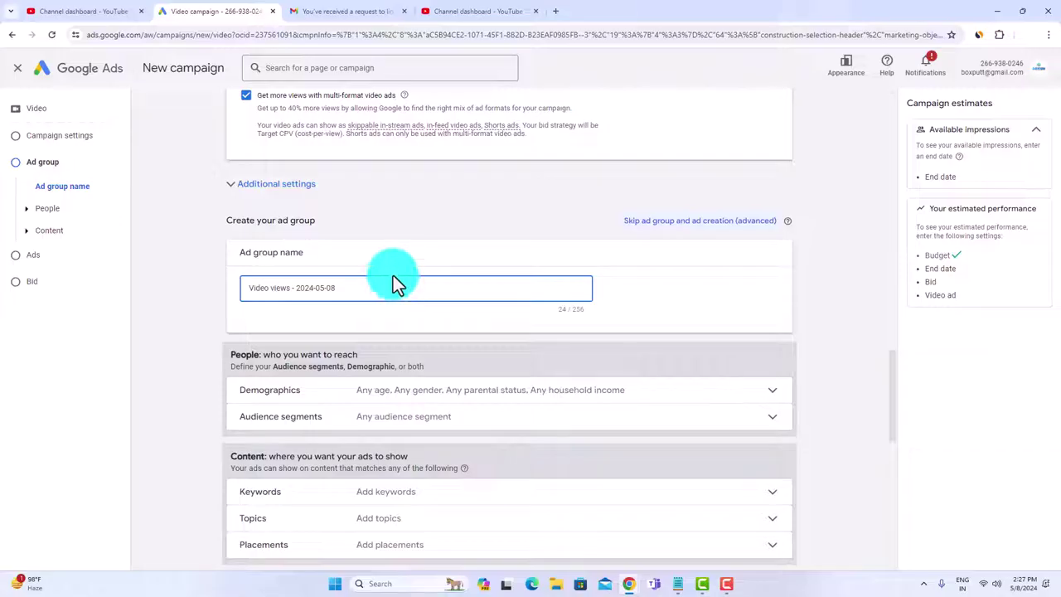
left_click(238, 251)
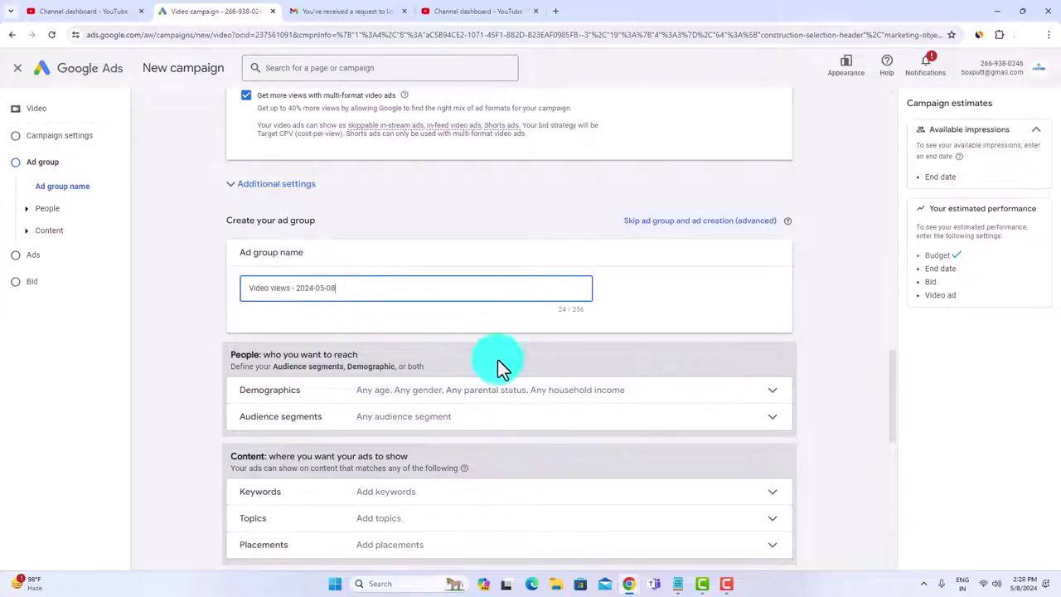
Step: Expand the ad group's demographics and exclude the Unknown gender, keeping Female and Male targeted
scroll(553, 397, "down", 1)
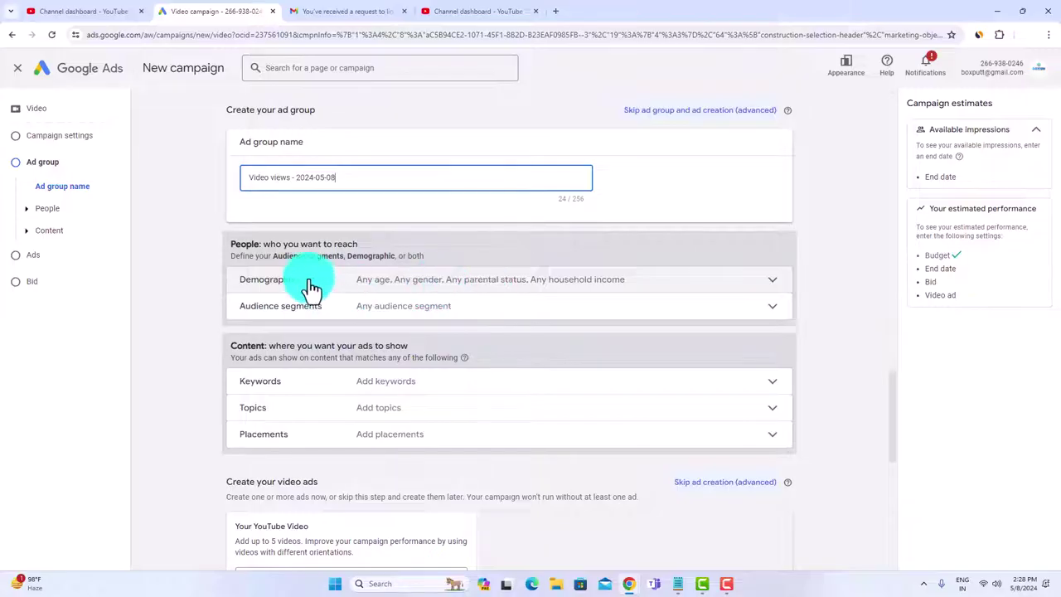
left_click(767, 282)
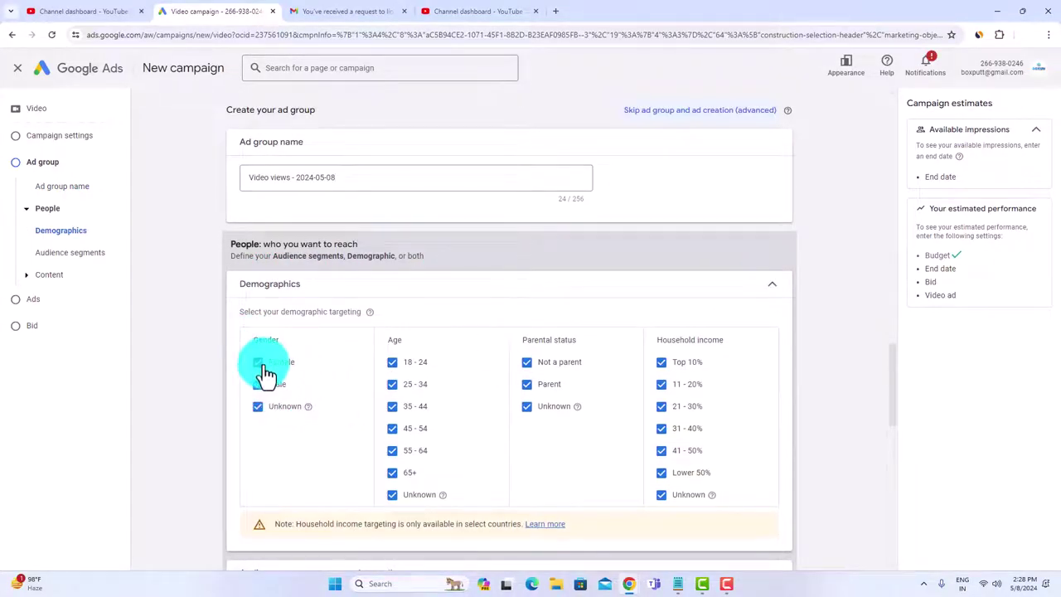
left_click(254, 414)
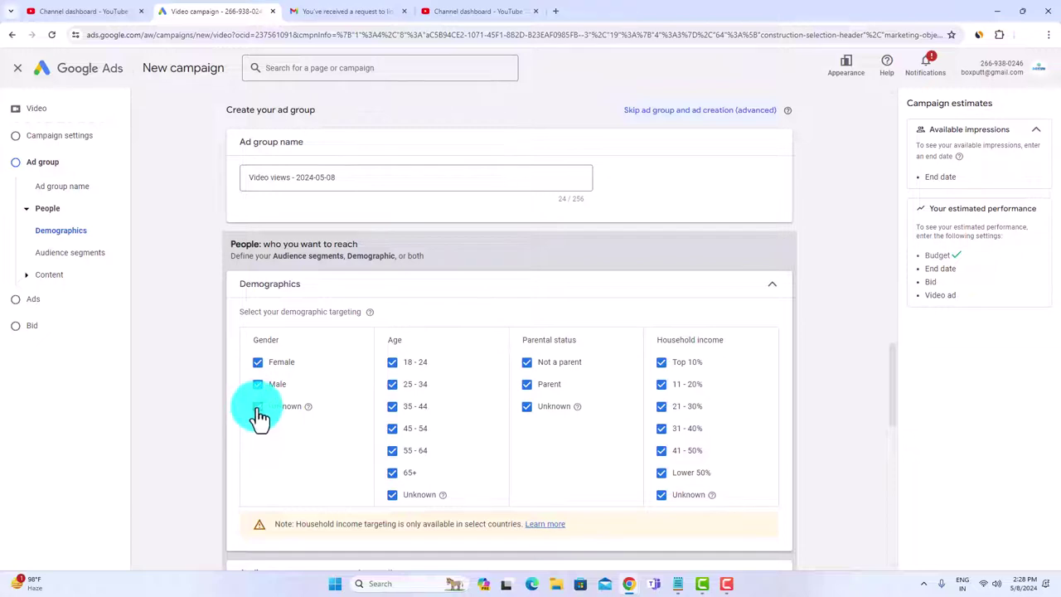
left_click(270, 377)
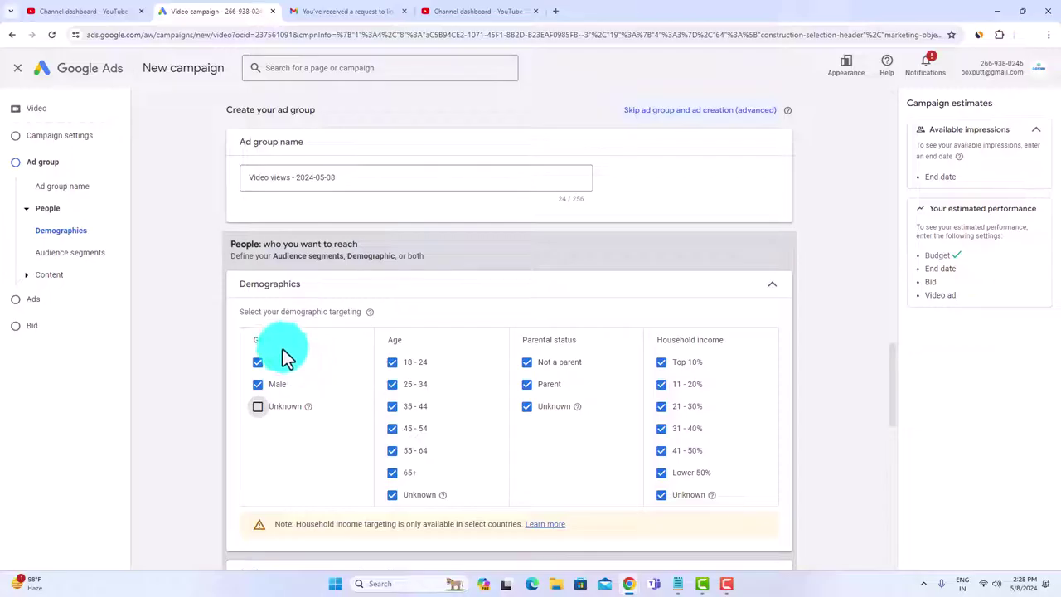
left_click(258, 406)
left_click(393, 362)
left_click(393, 384)
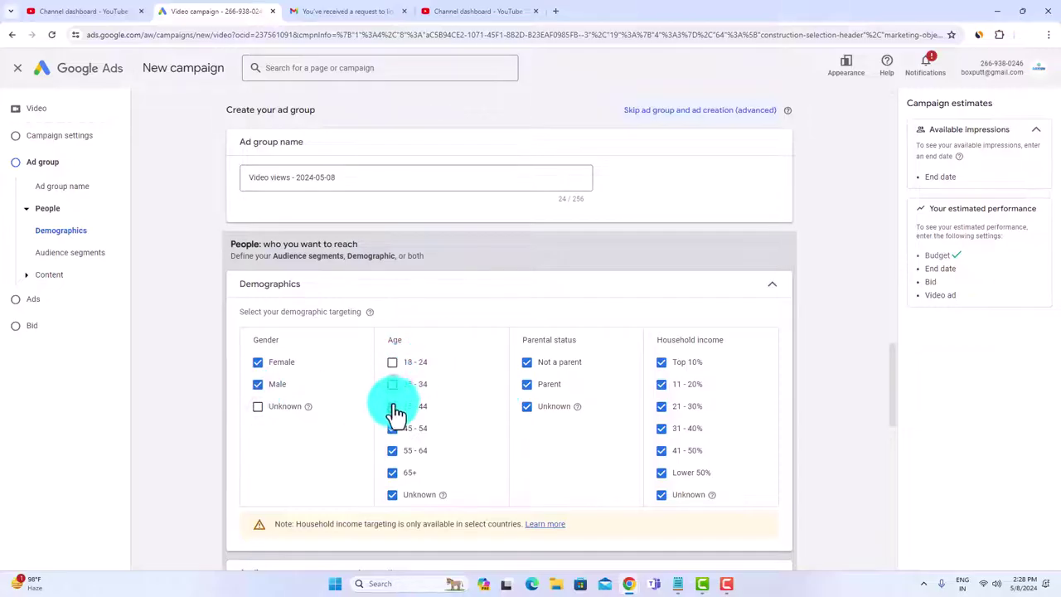
left_click(392, 406)
left_click(393, 427)
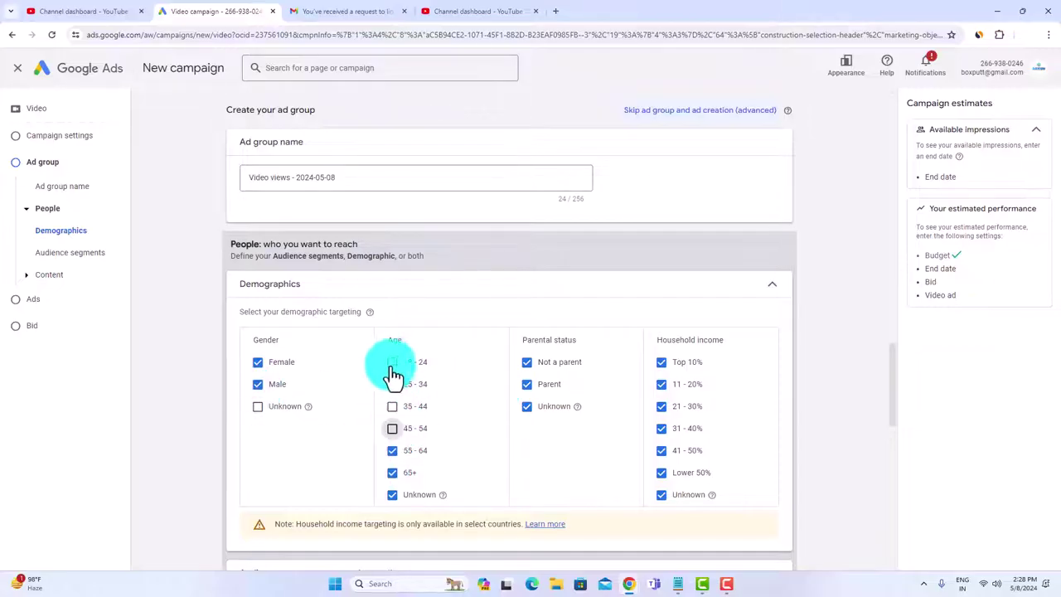
left_click(392, 362)
left_click(392, 384)
left_click(392, 406)
left_click(392, 428)
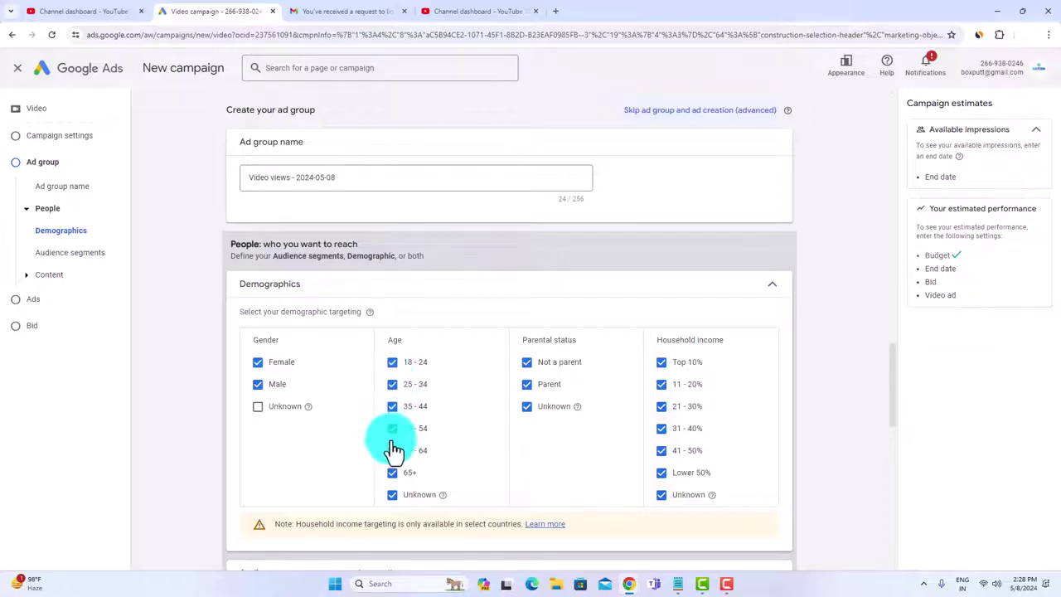
Step: Exclude the 55 - 64, 65+ and Unknown age groups from the ad group's demographic targeting
left_click(398, 474)
left_click(396, 452)
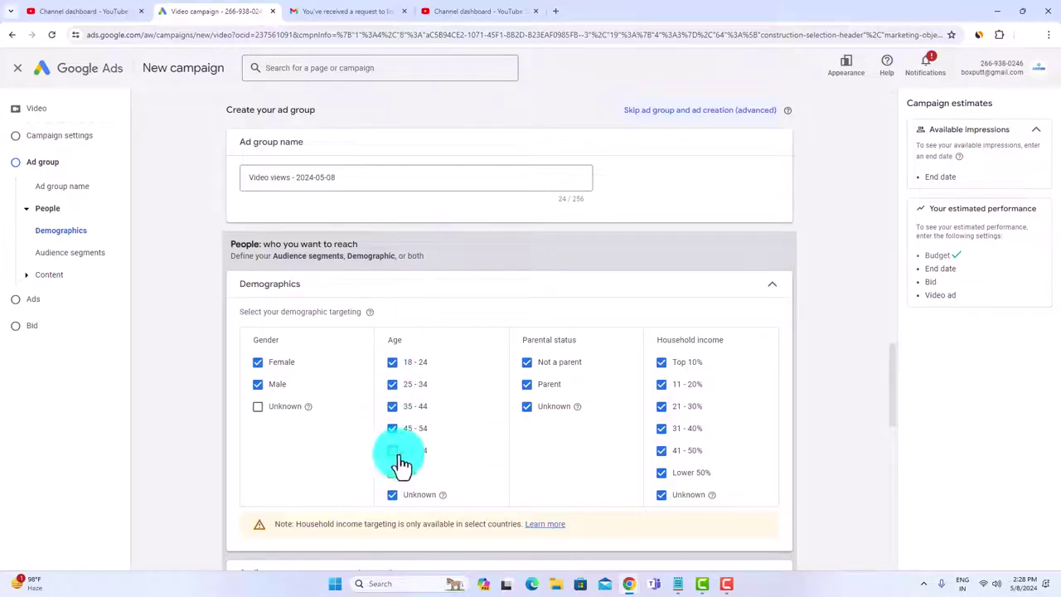
left_click(394, 496)
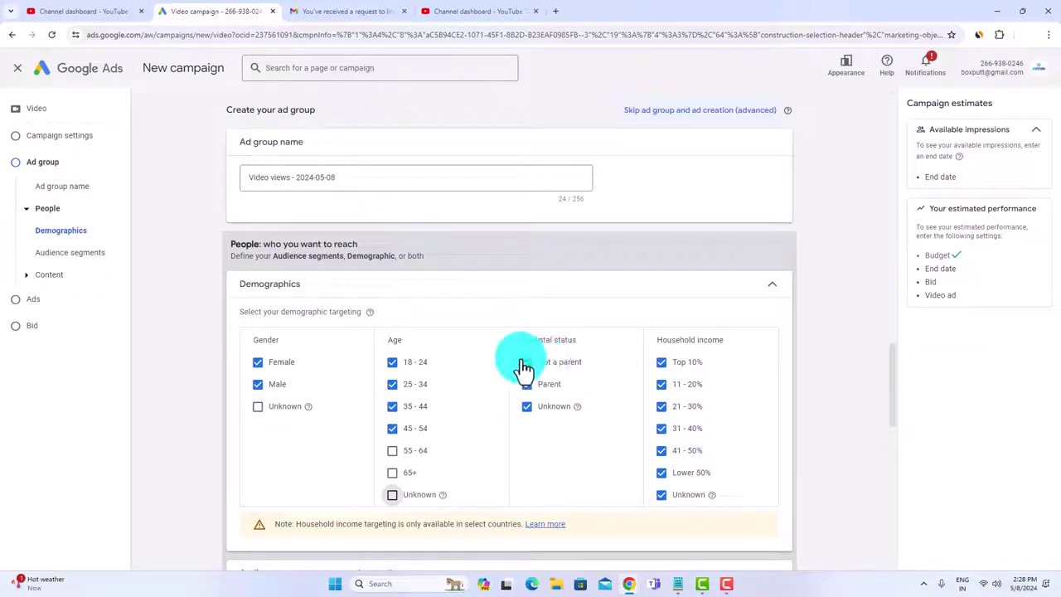
Step: Limit the parental status targeting to Parent by excluding Unknown and Not a parent
left_click(530, 407)
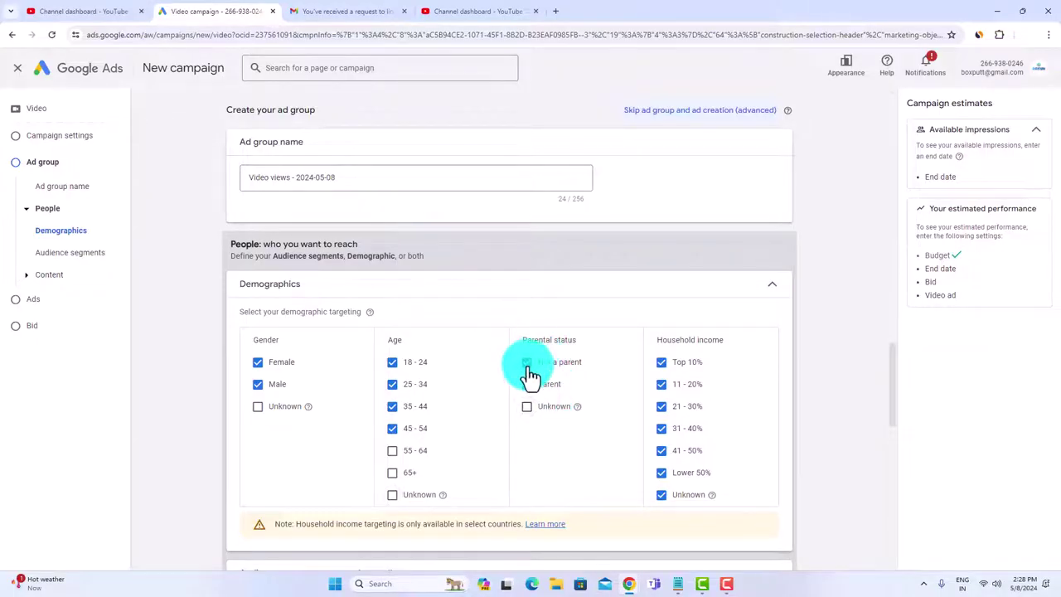
left_click(528, 364)
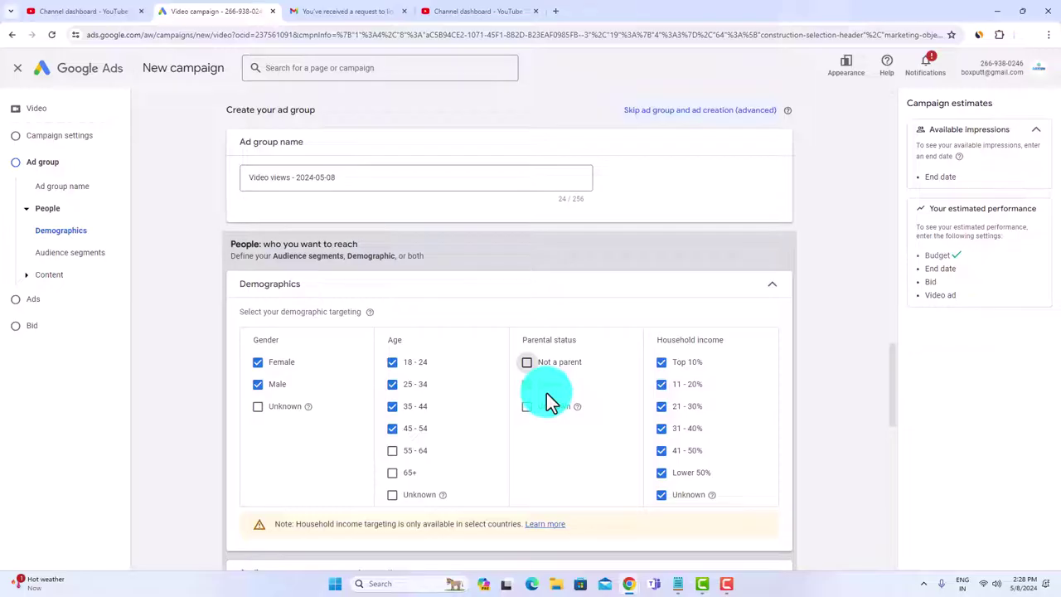
Step: Expand the ad group's audience segments, look over the browse categories and return to the suggested segments
scroll(671, 374, "down", 1)
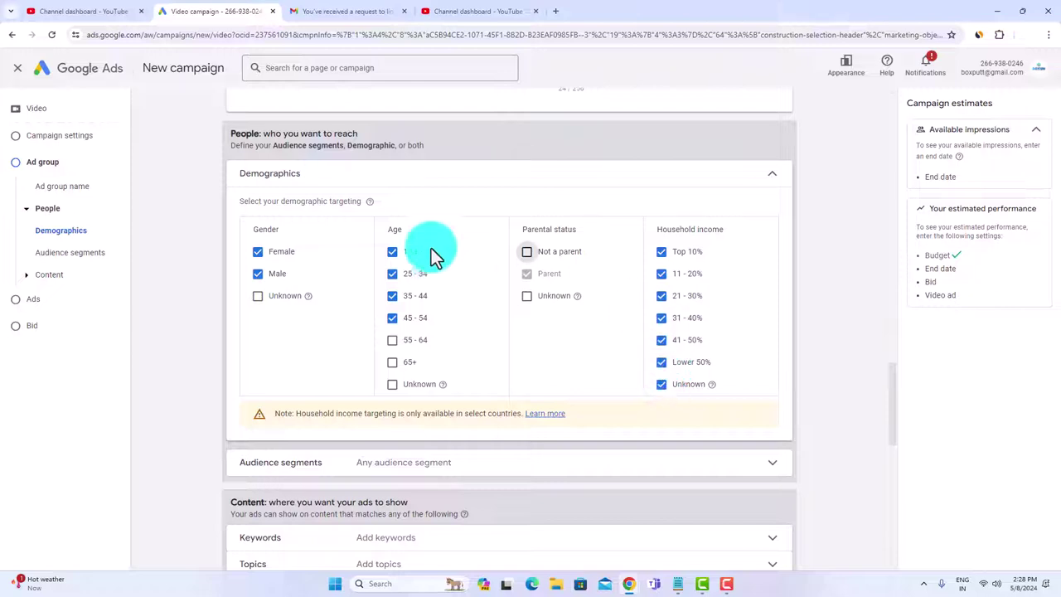
scroll(485, 252, "down", 2)
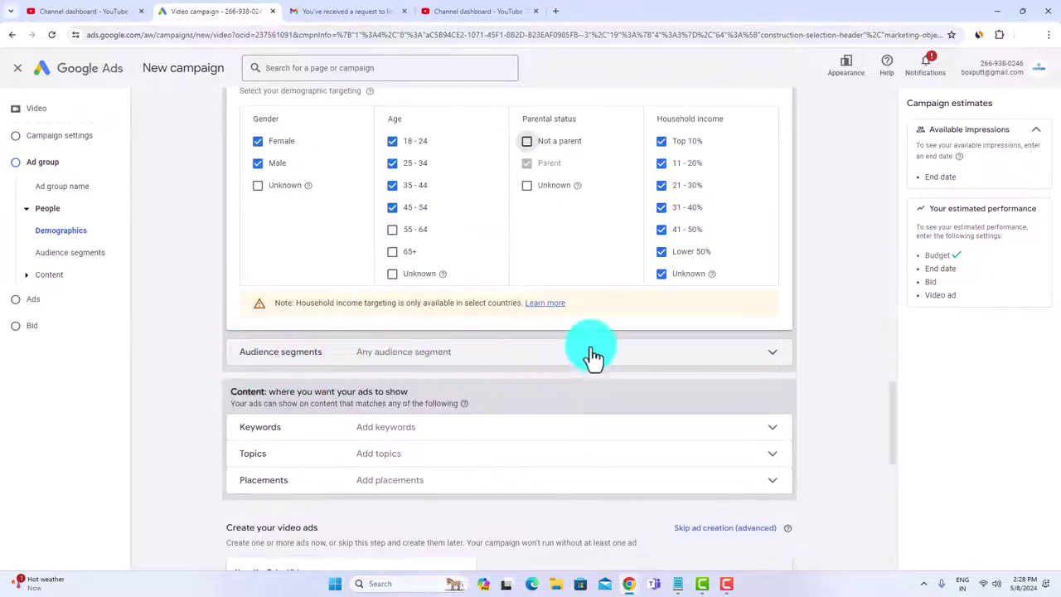
left_click(745, 358)
scroll(663, 332, "down", 2)
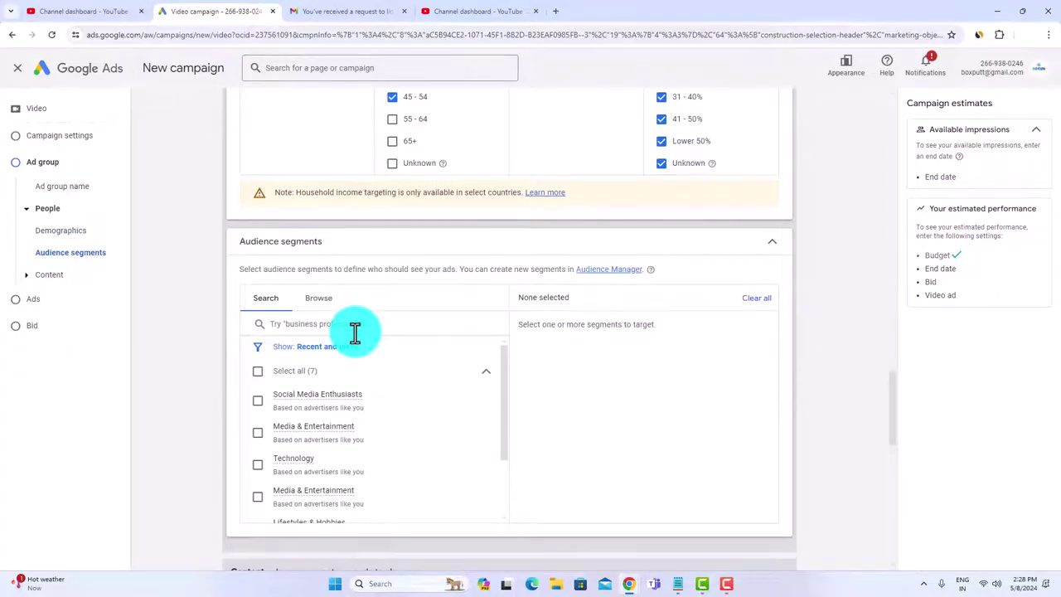
scroll(332, 340, "down", 1)
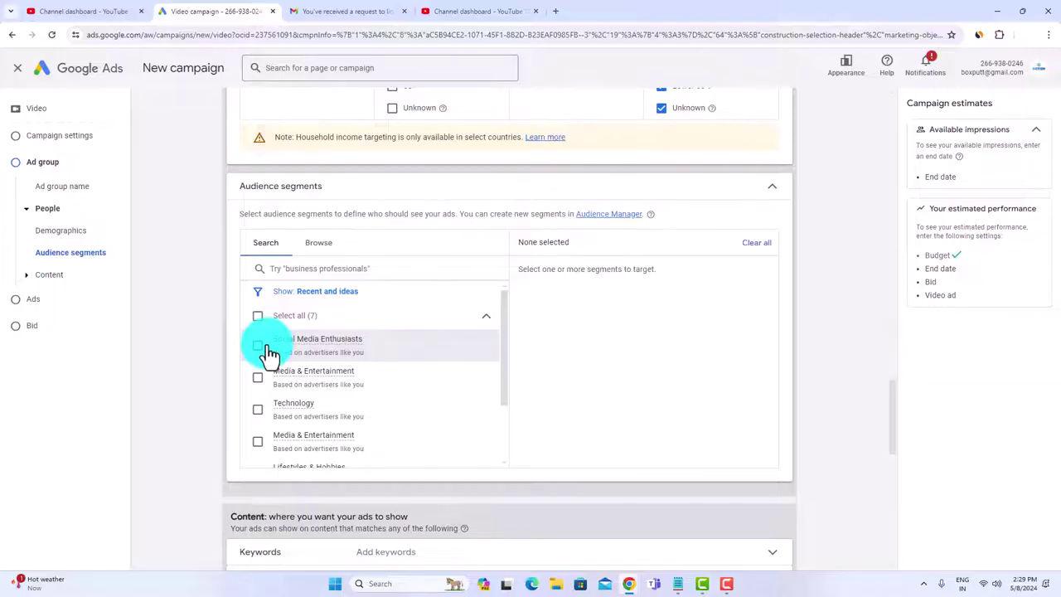
left_click(319, 245)
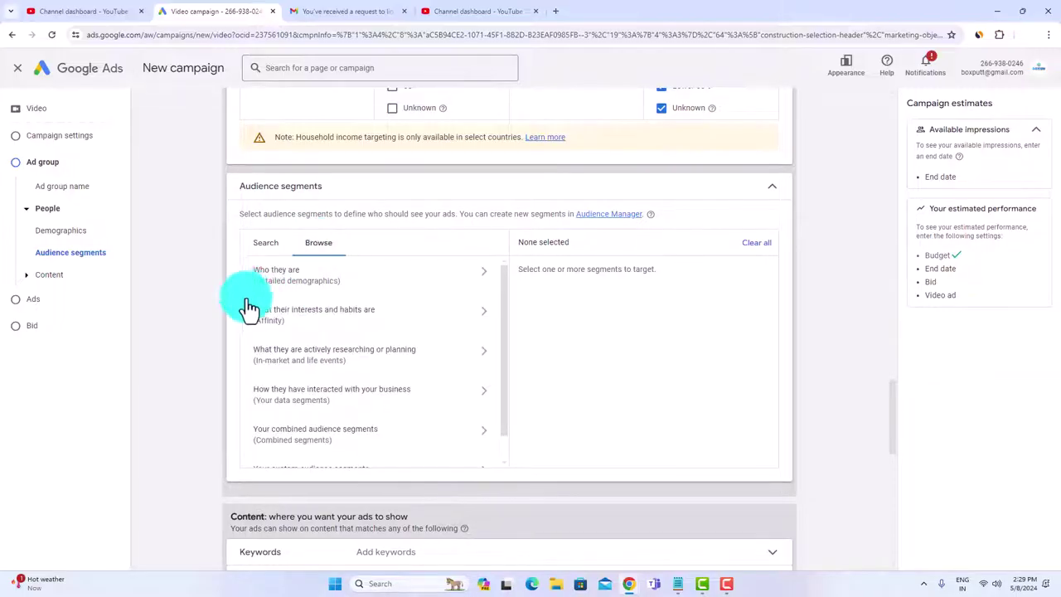
left_click(266, 244)
scroll(354, 358, "down", 2)
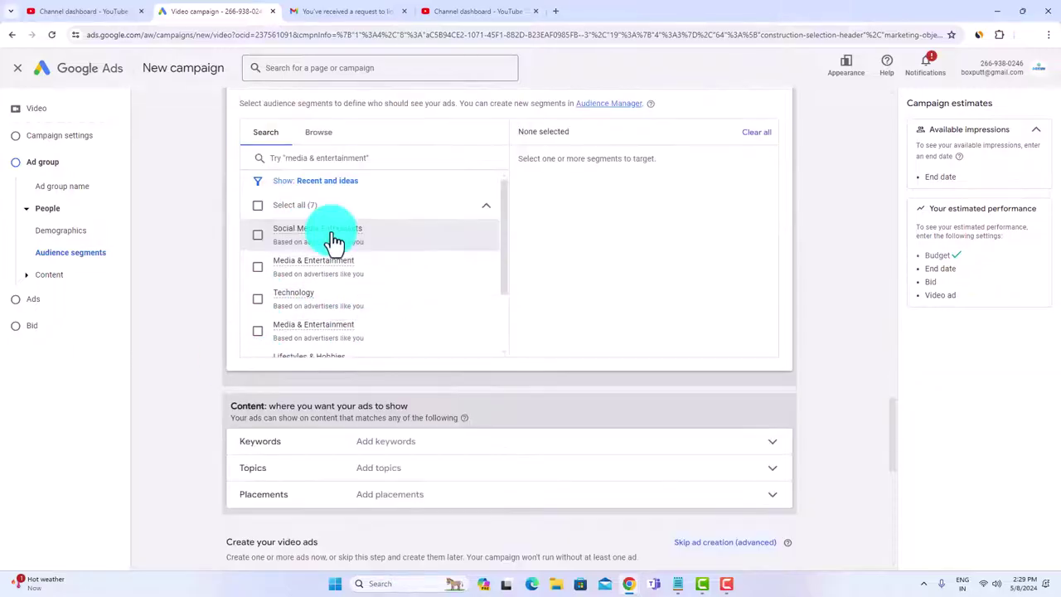
left_click(331, 237)
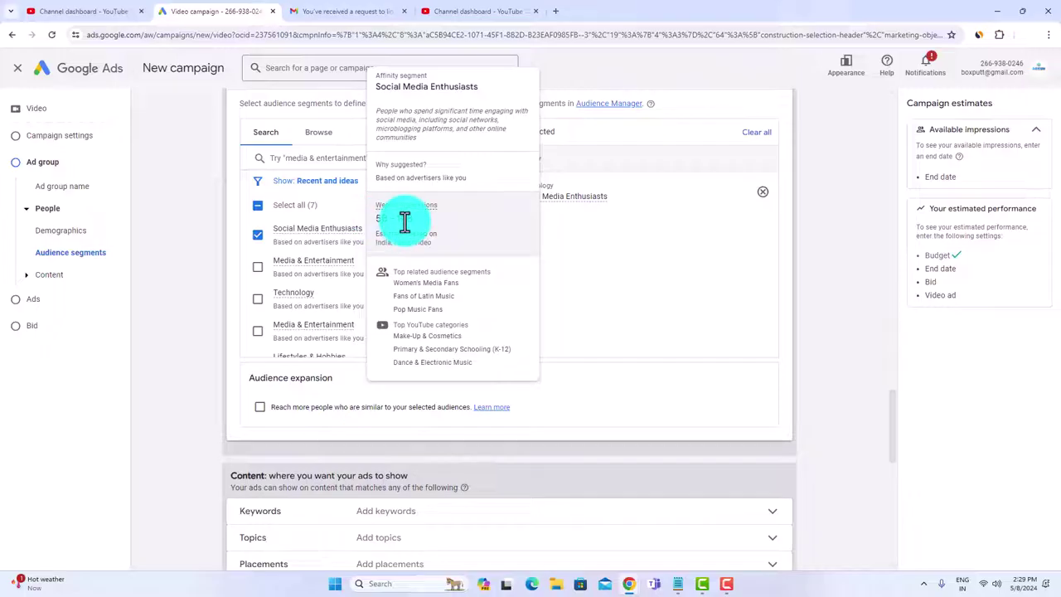
left_click(258, 269)
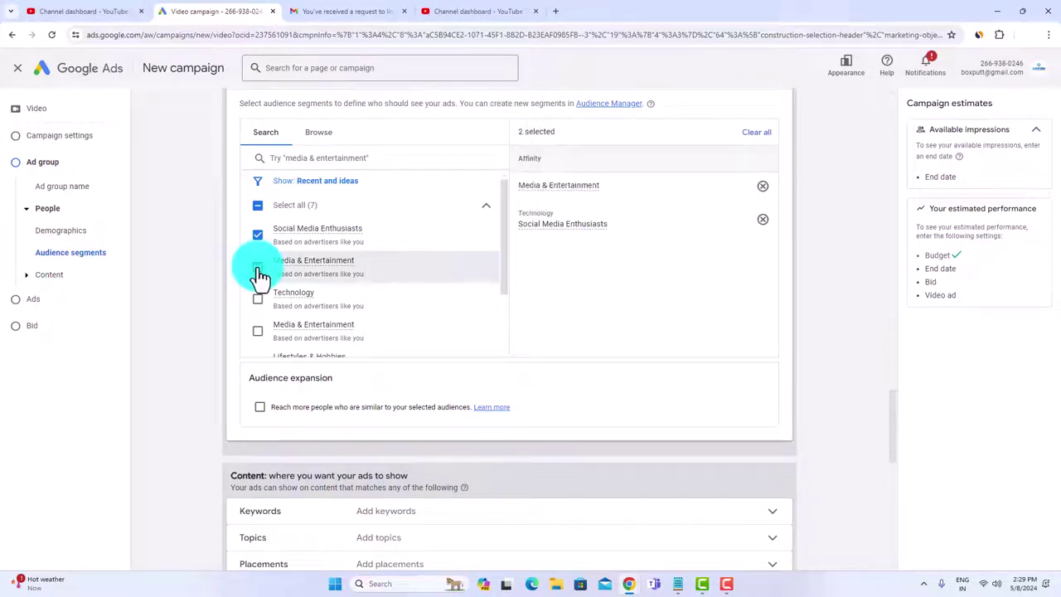
left_click(259, 236)
left_click(290, 273)
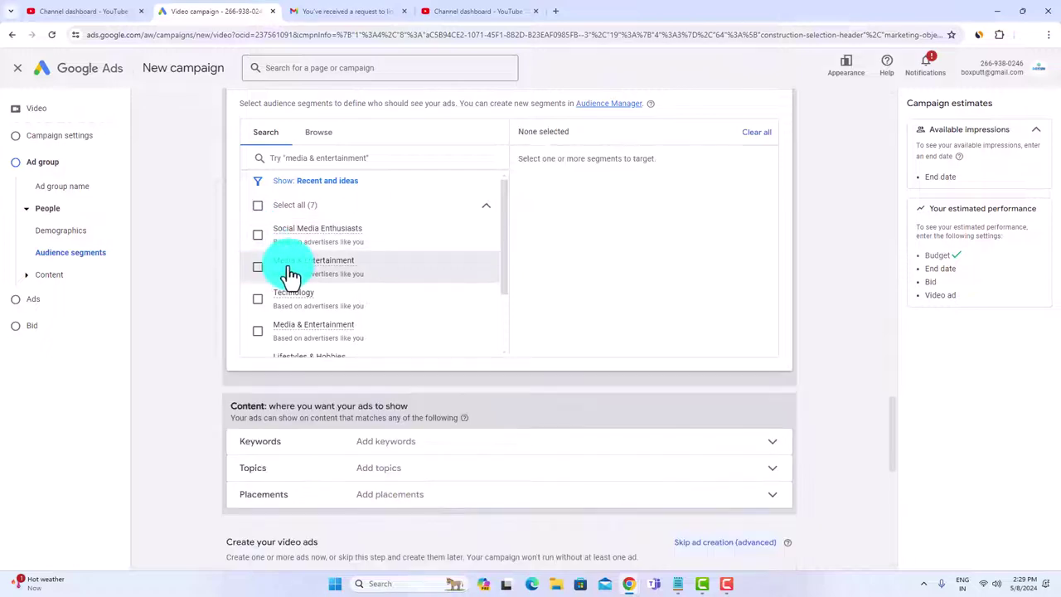
Step: Check the Media & Entertainment and Technology segment details, and target only the Social Media Enthusiasts segment
mouse_move(345, 268)
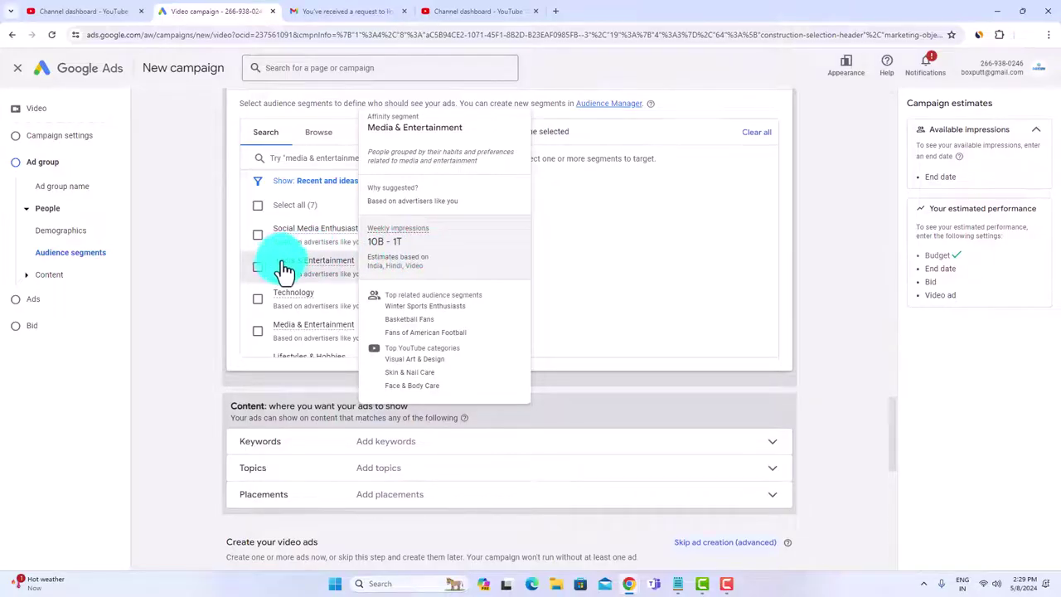
left_click(269, 311)
left_click(282, 305)
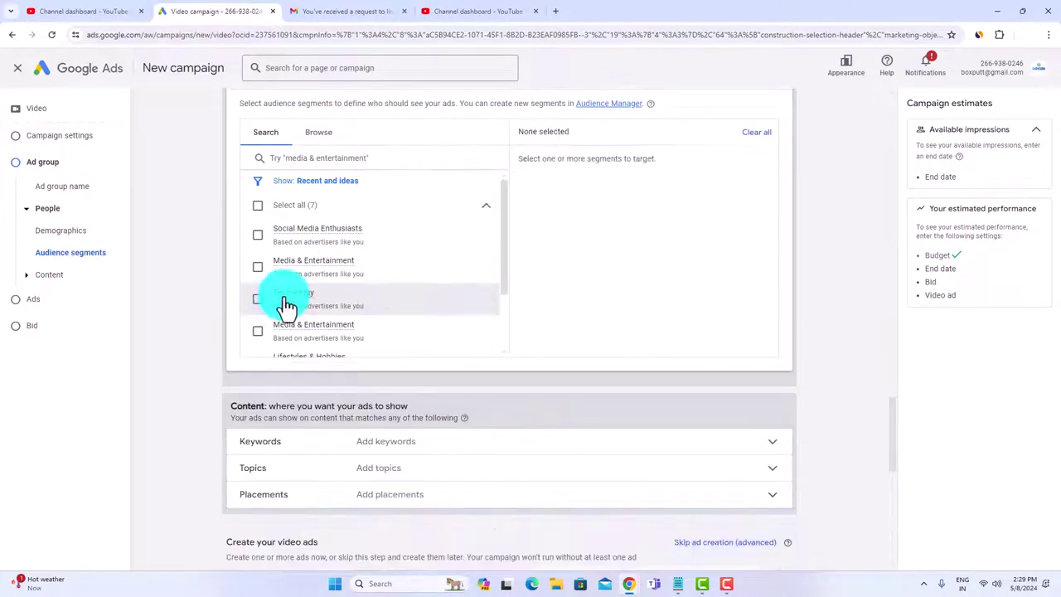
mouse_move(279, 308)
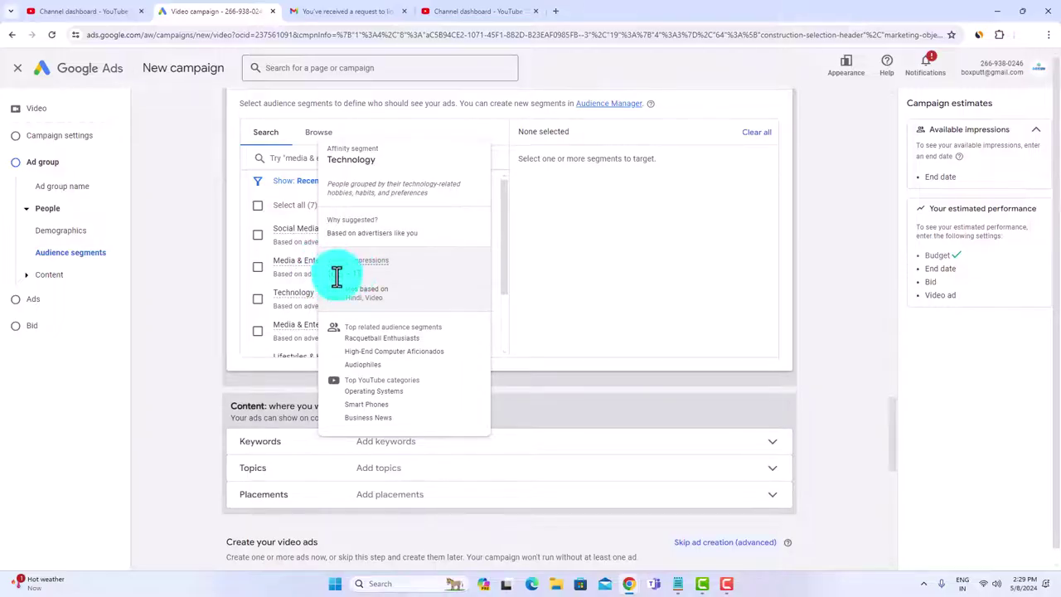
left_click(258, 236)
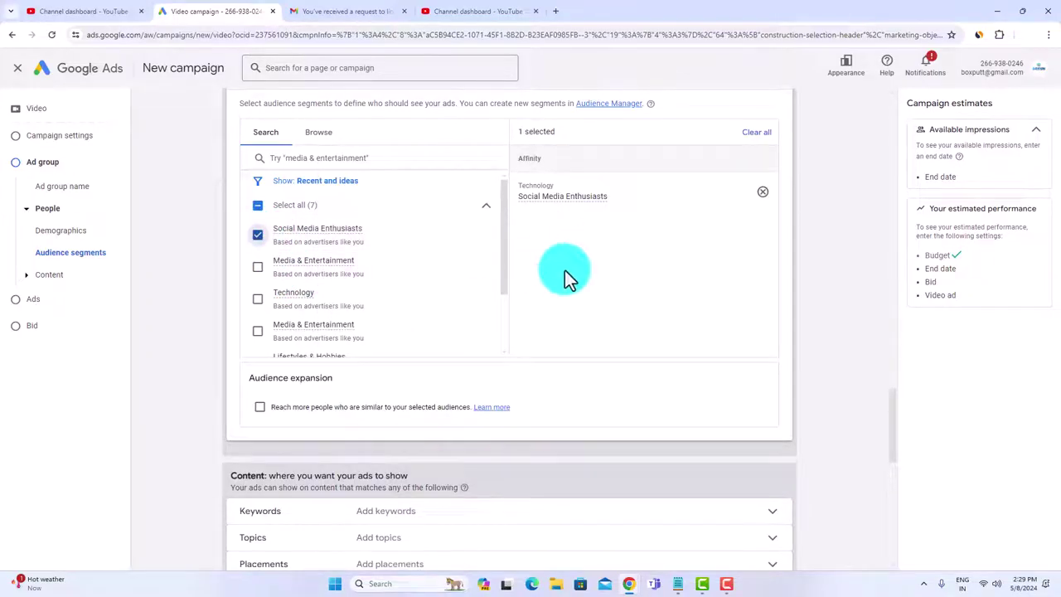
Step: Open the Keywords content targeting and examine its keyword ideas fields without entering any terms
scroll(522, 279, "down", 1)
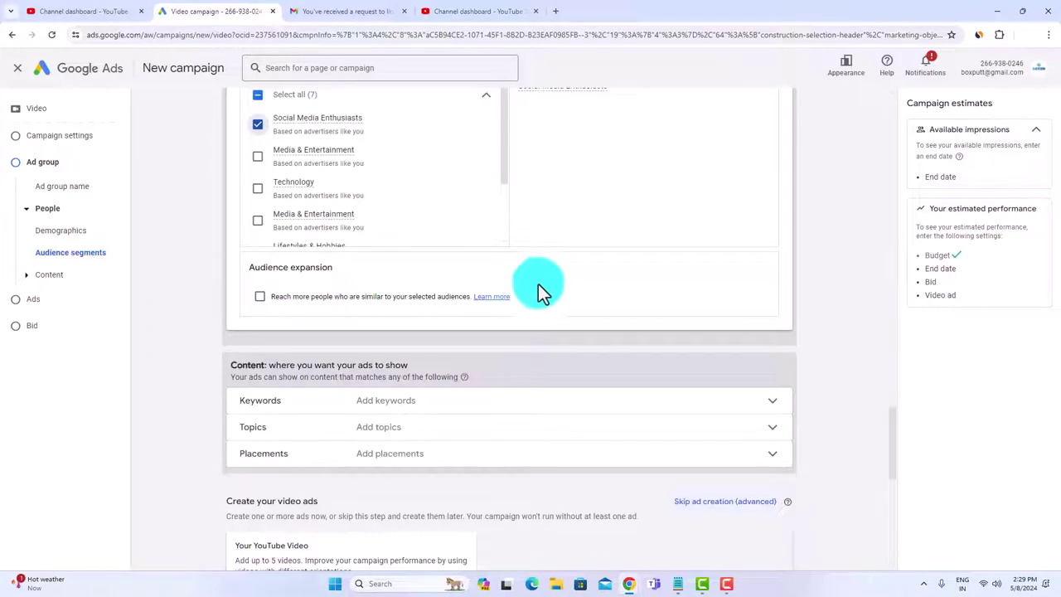
scroll(526, 269, "down", 2)
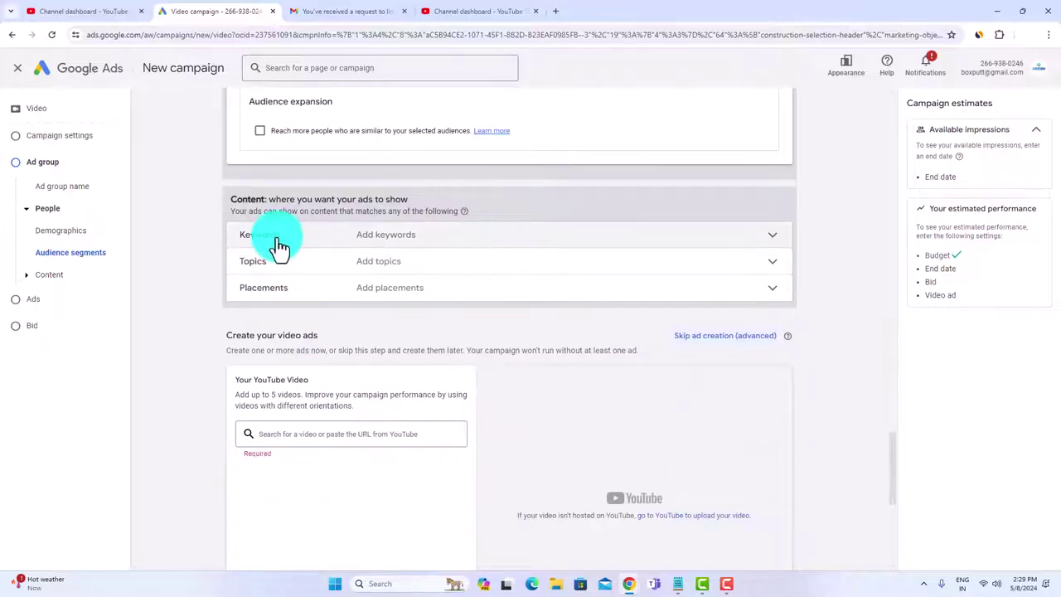
left_click(775, 243)
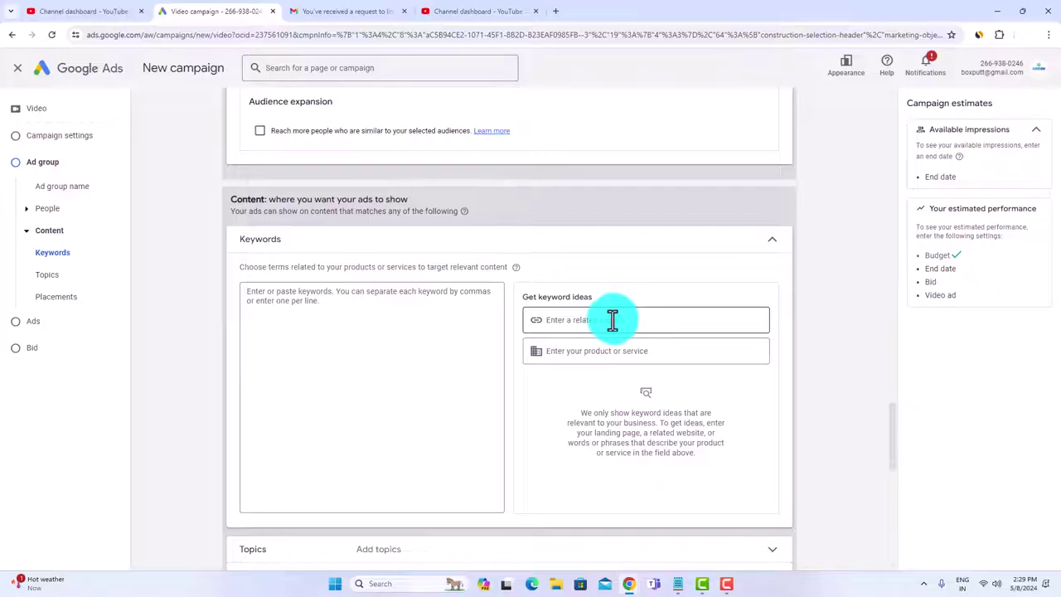
left_click(612, 320)
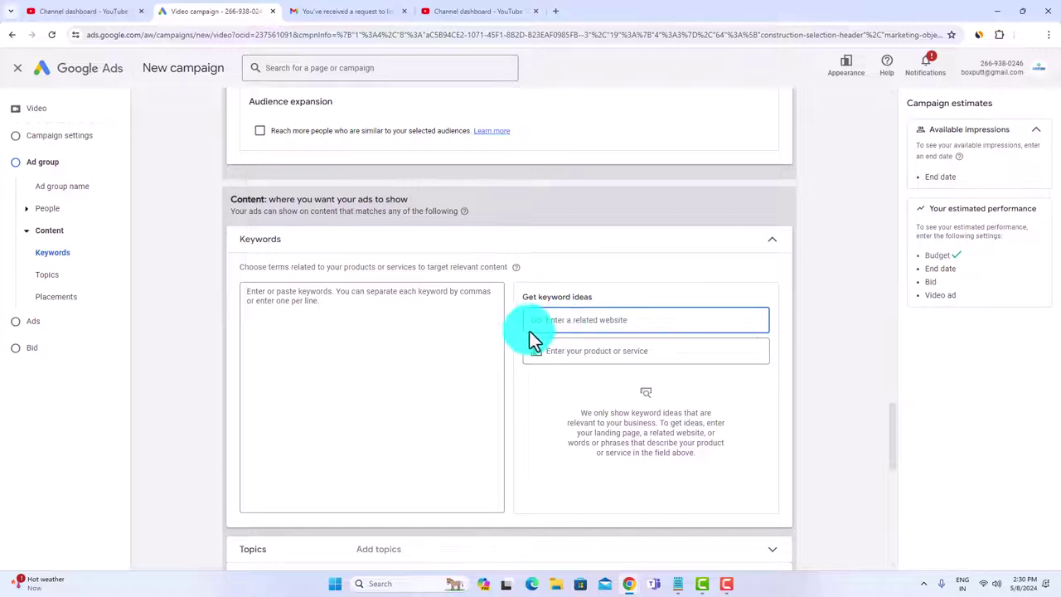
Step: Open the Topics and Placements content targeting and examine their options without adding any
scroll(593, 351, "down", 2)
scroll(497, 340, "down", 1)
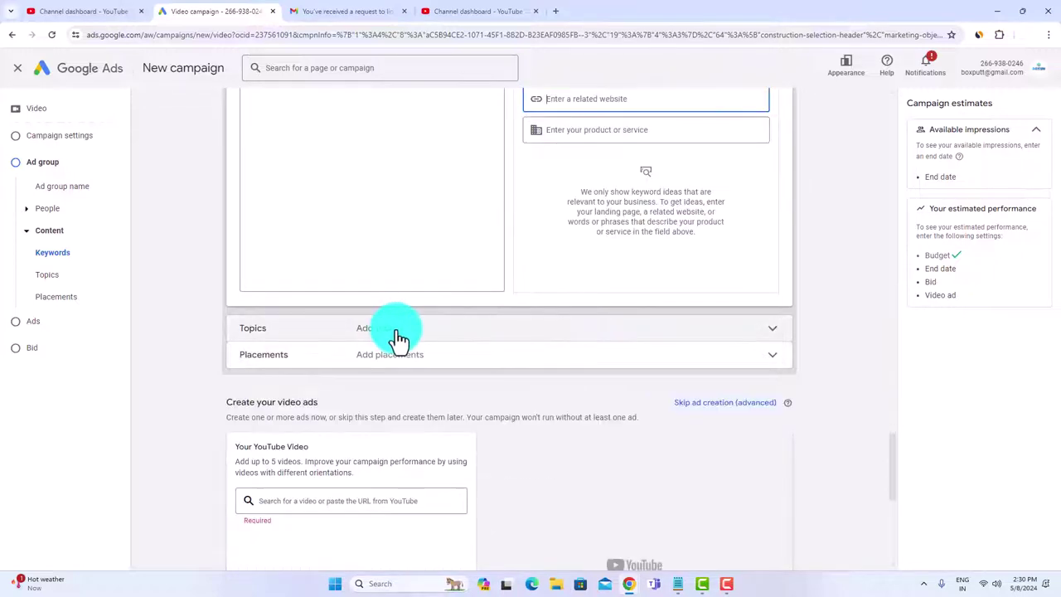
left_click(396, 332)
left_click(323, 302)
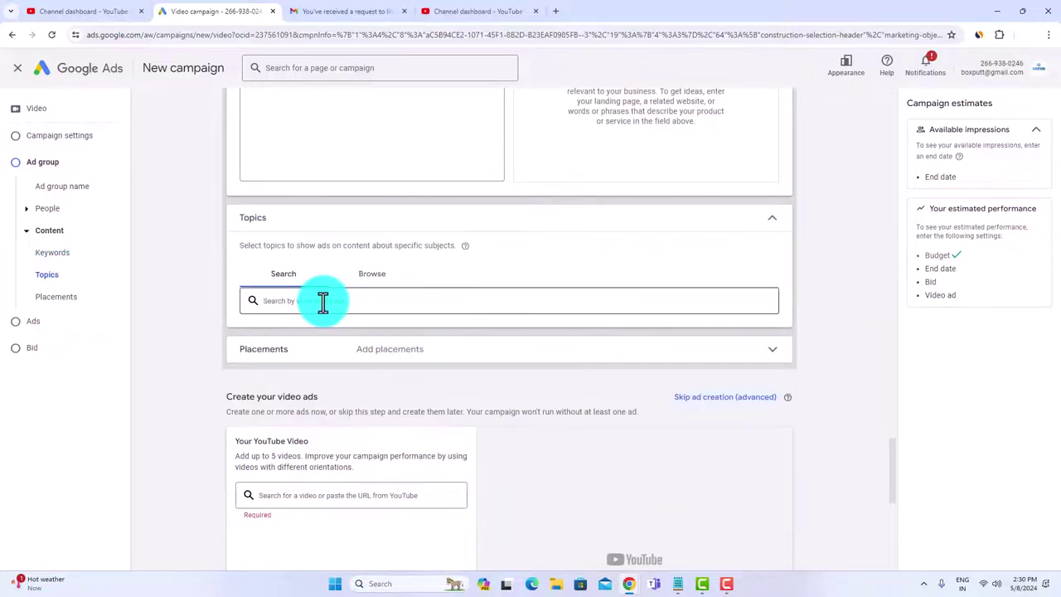
scroll(433, 357, "down", 1)
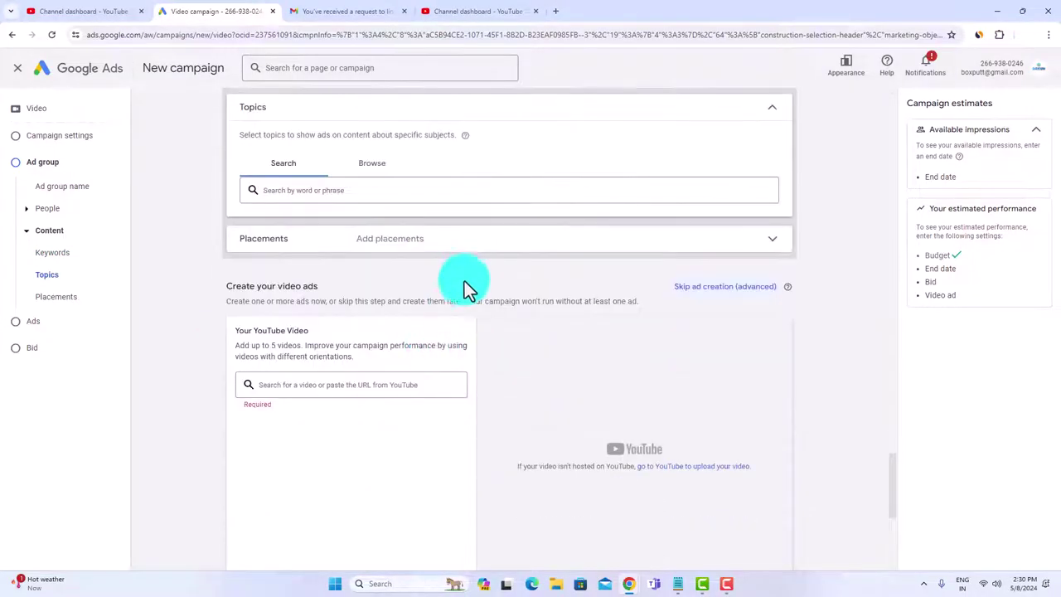
left_click(456, 240)
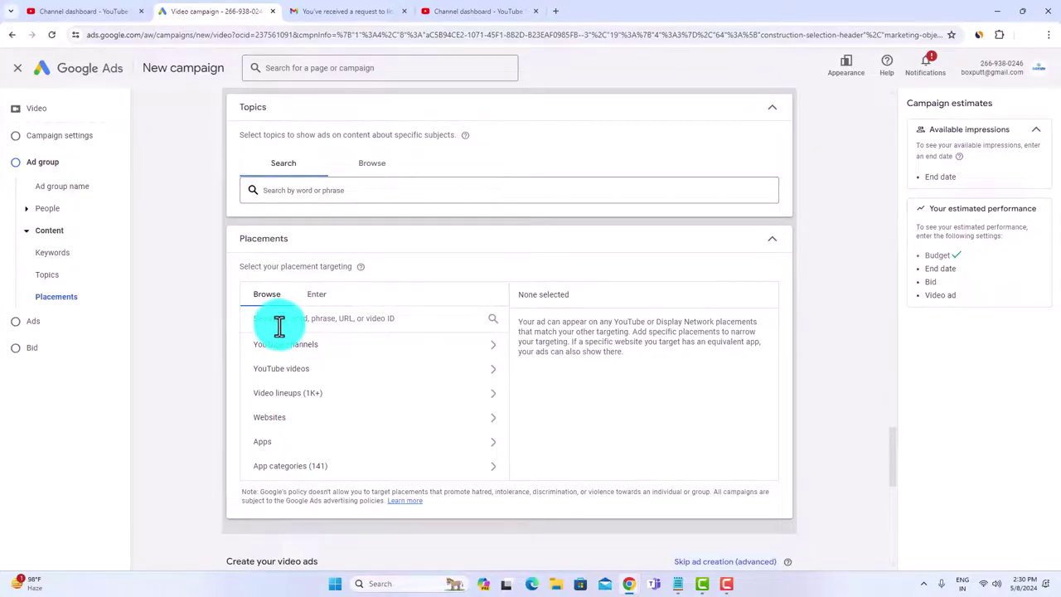
left_click(42, 11)
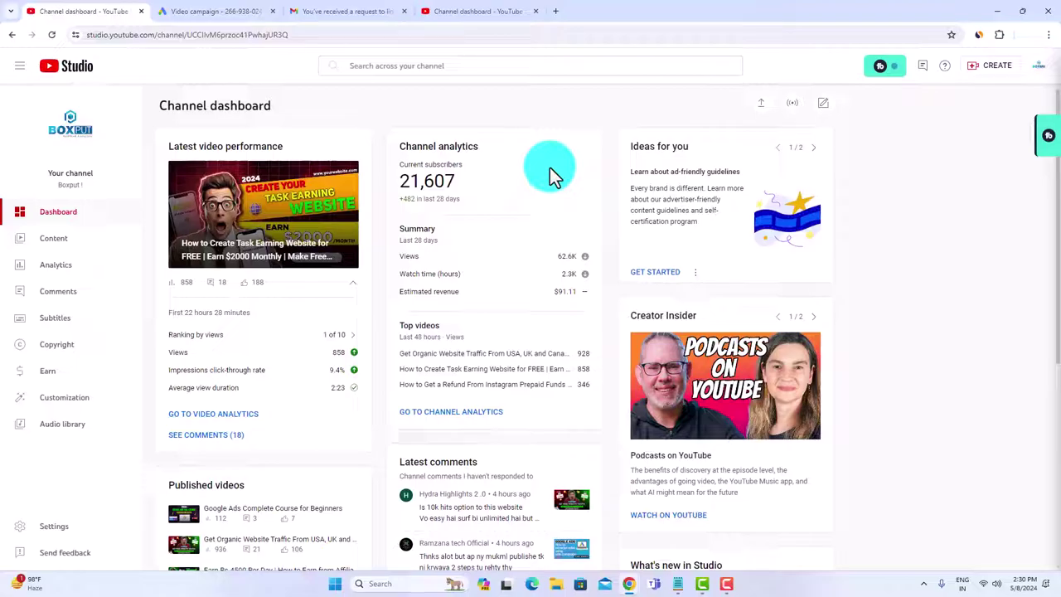
left_click(456, 12)
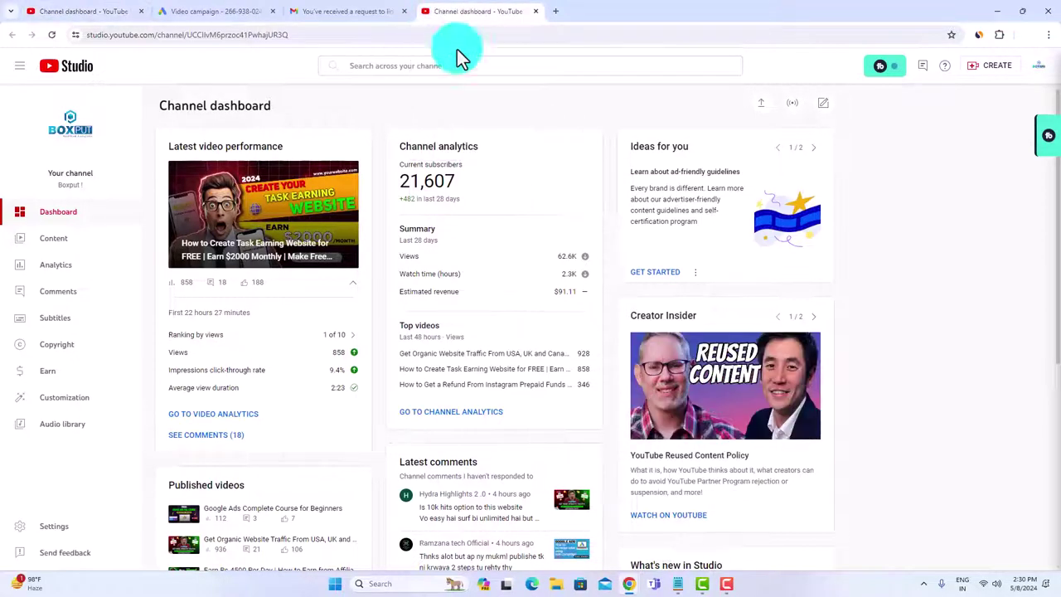
left_click(93, 12)
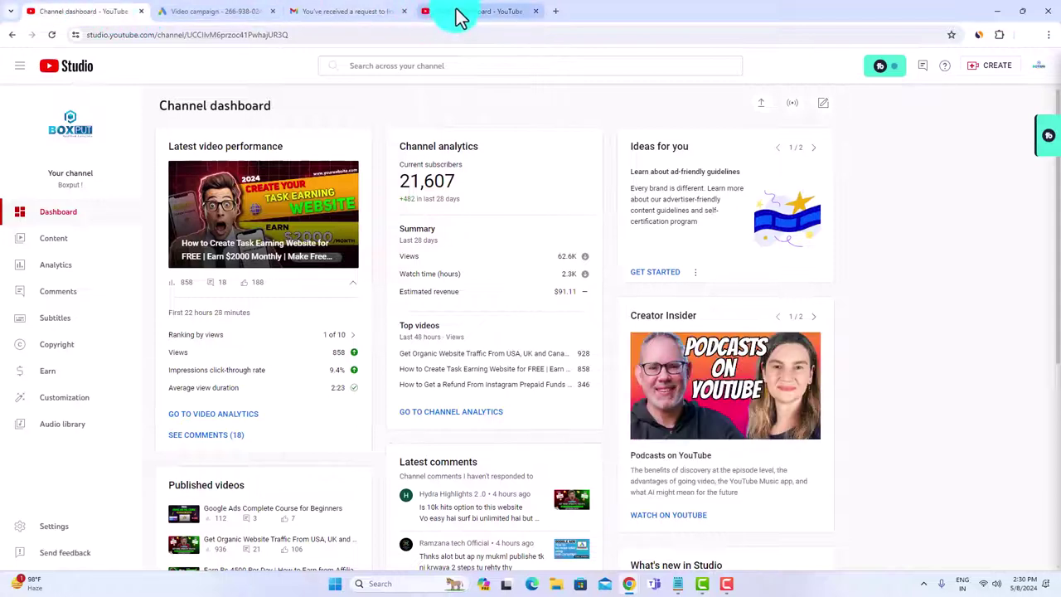
left_click(457, 12)
left_click(264, 12)
Step: Search the placements for "earn money" and target the YouTube channels Make Money Matt, Learn to Make Honest Money Online and CashPro
left_click(316, 322)
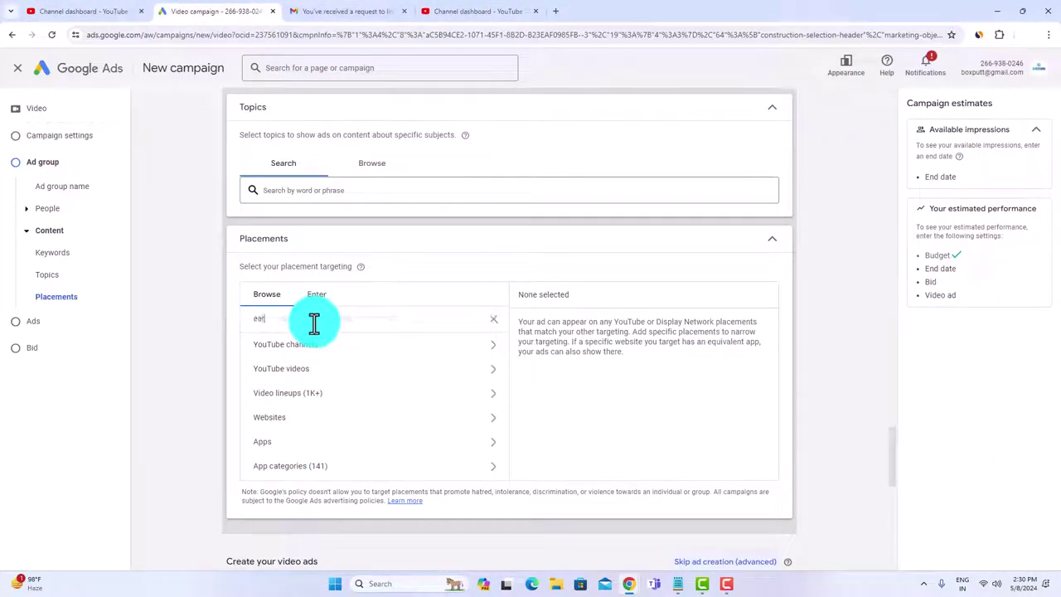
type("earn mo")
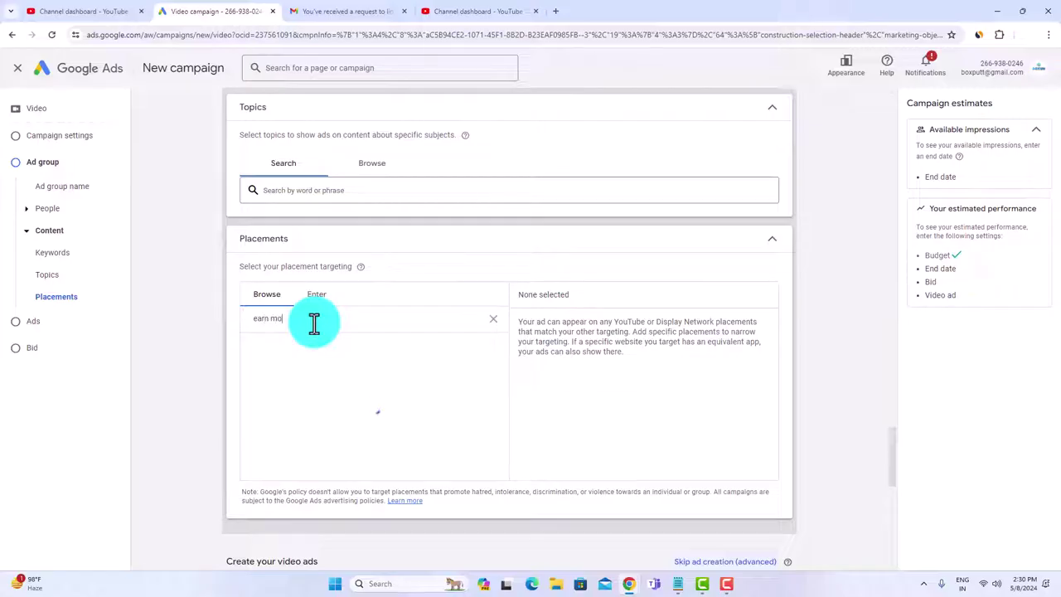
type("ney")
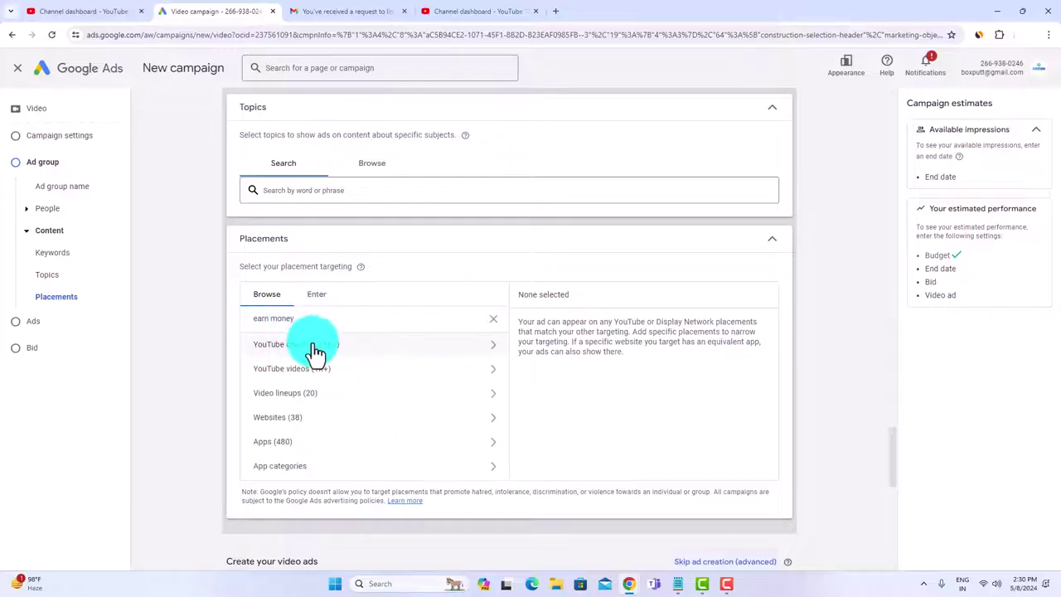
left_click(329, 348)
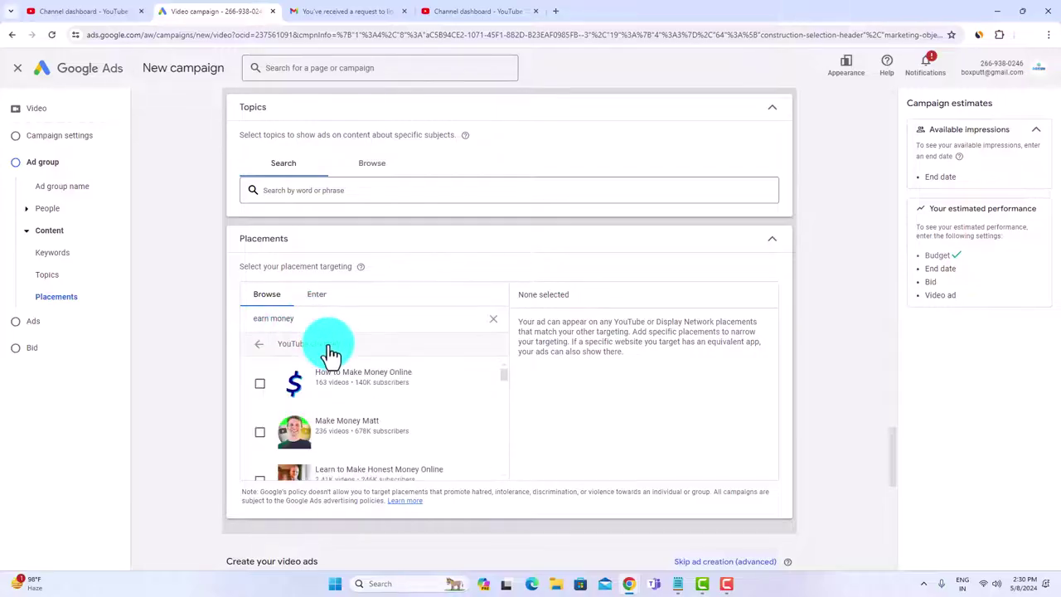
left_click(260, 431)
scroll(358, 408, "down", 2)
left_click(260, 372)
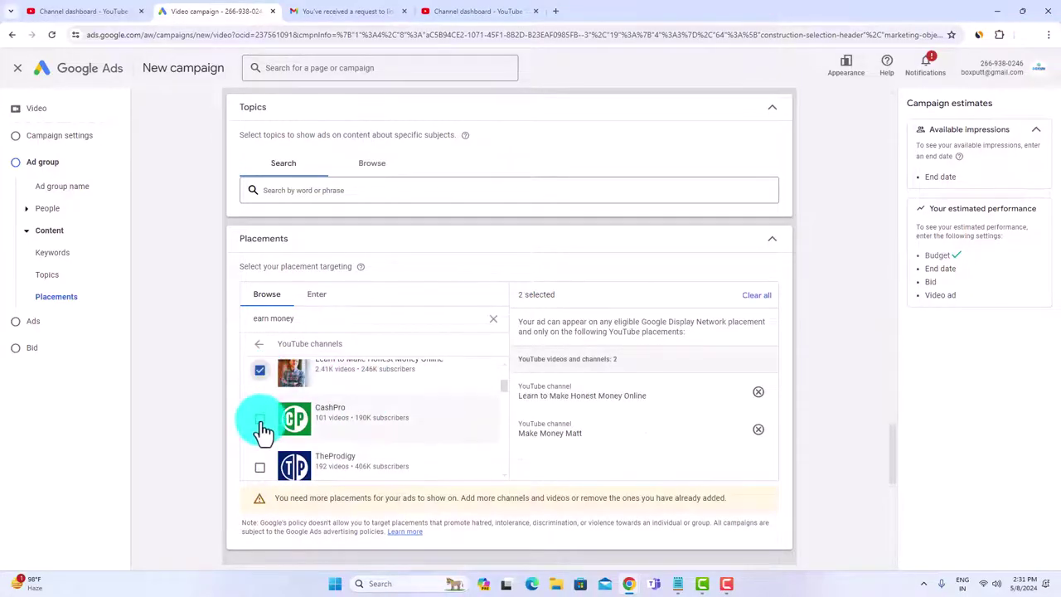
left_click(260, 418)
Step: Add the first five YouTube videos found for "earn money" to the placements, from "Earn Money Online" through "How I Made My First ₹10,000", and collapse Placements
left_click(259, 344)
left_click(328, 371)
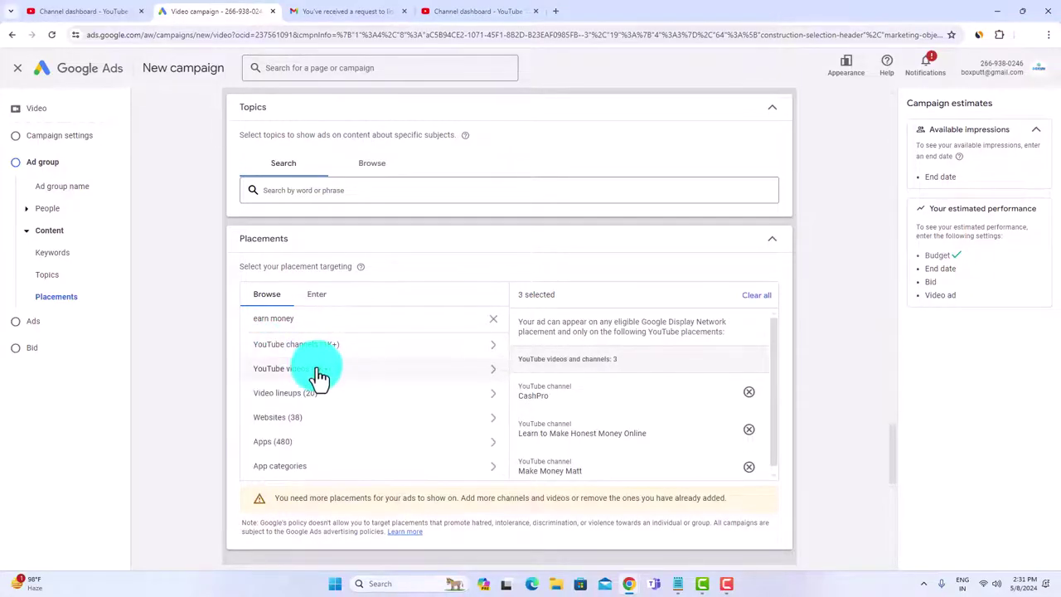
left_click(260, 383)
left_click(261, 429)
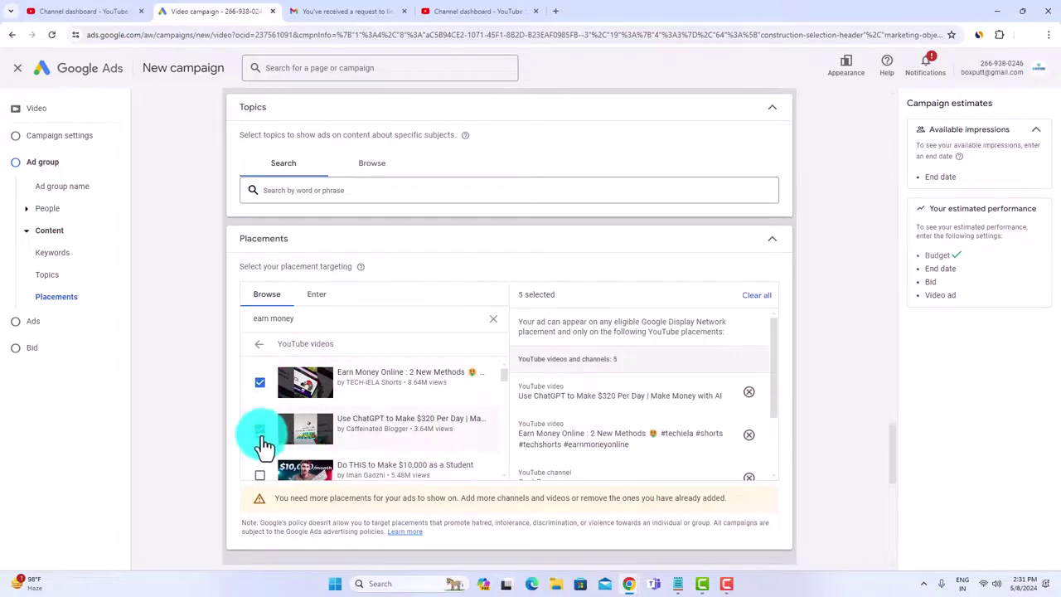
scroll(265, 431, "down", 2)
left_click(260, 371)
left_click(260, 412)
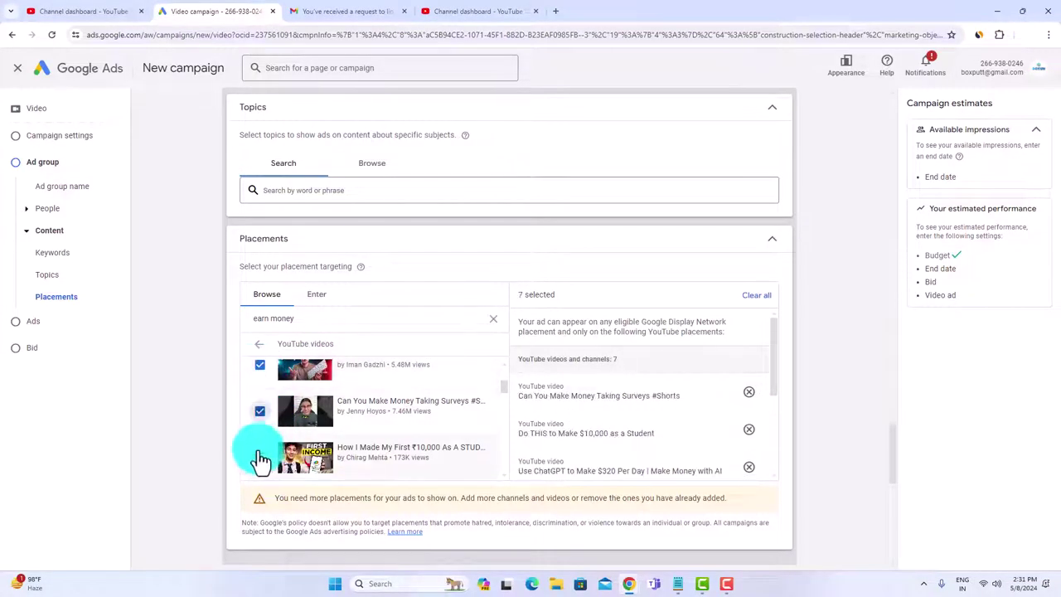
left_click(259, 457)
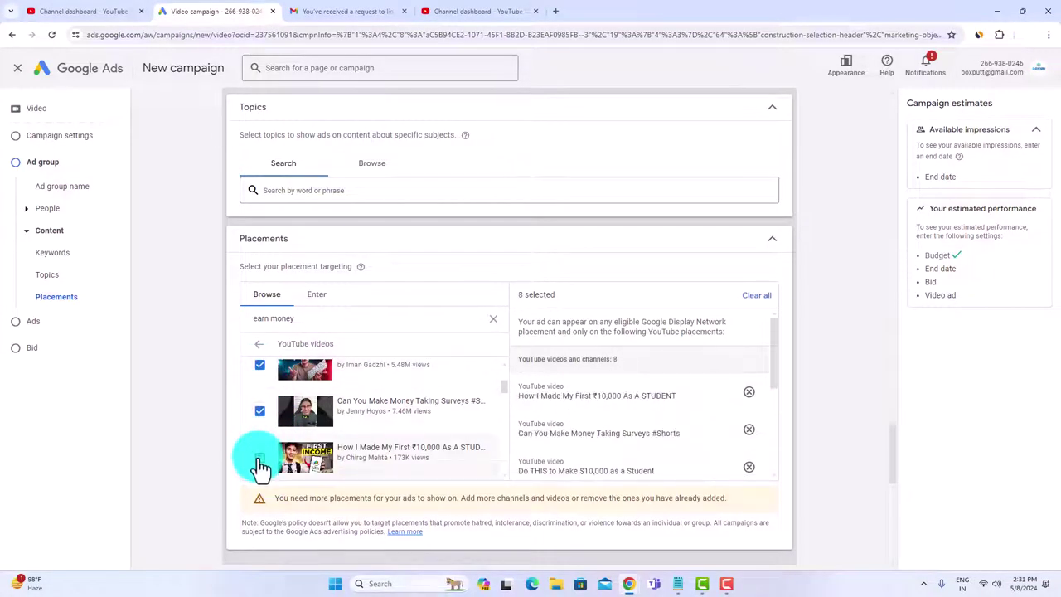
left_click(773, 247)
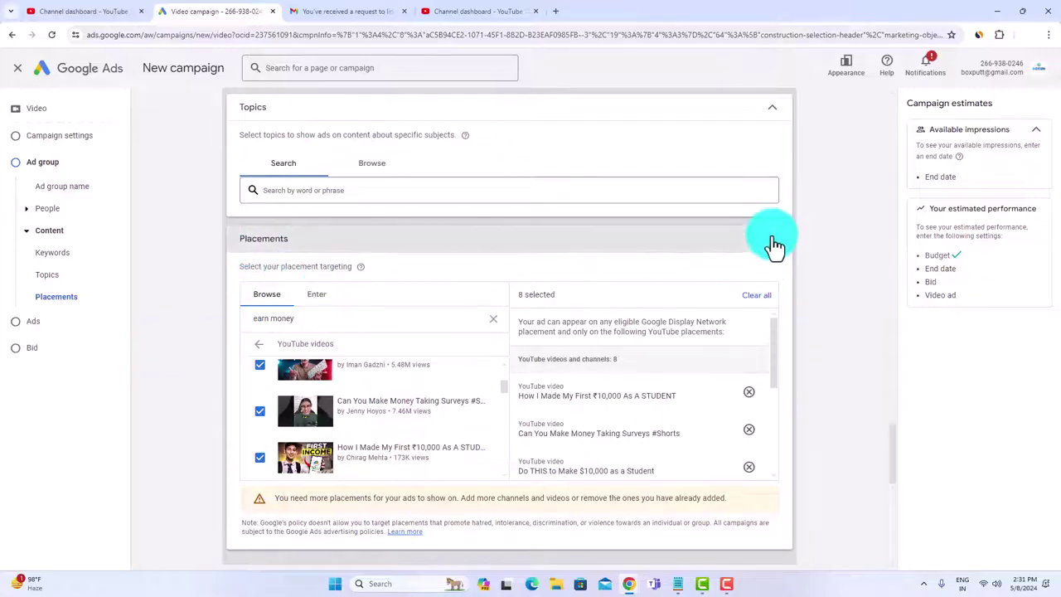
Step: Search for "boxput" in the video ad's YouTube video field and choose the Boxput ! video "Get Daily 1000+ Free Visitors"
scroll(746, 282, "down", 2)
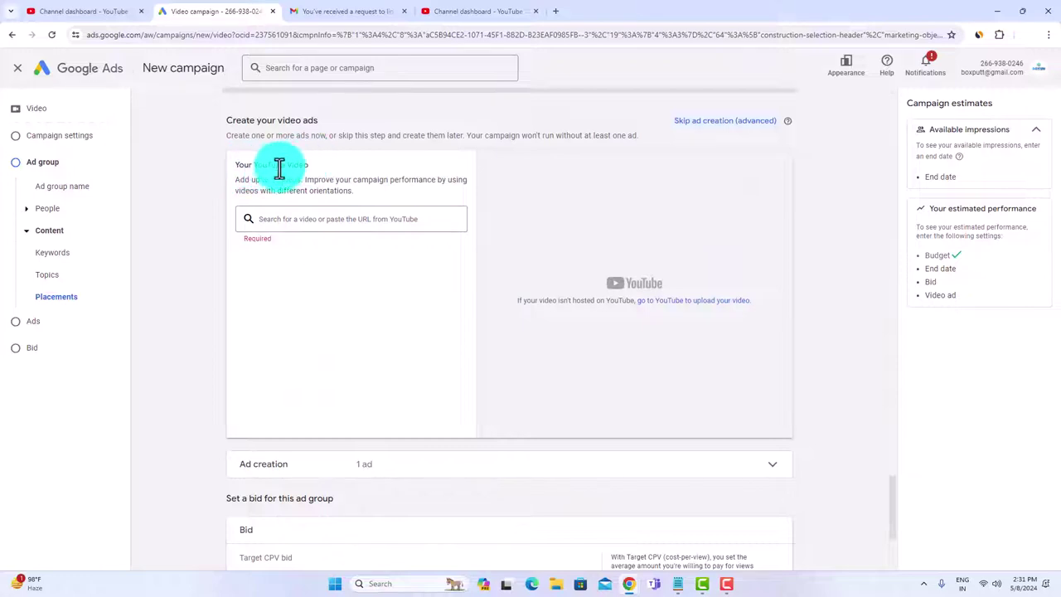
left_click(326, 222)
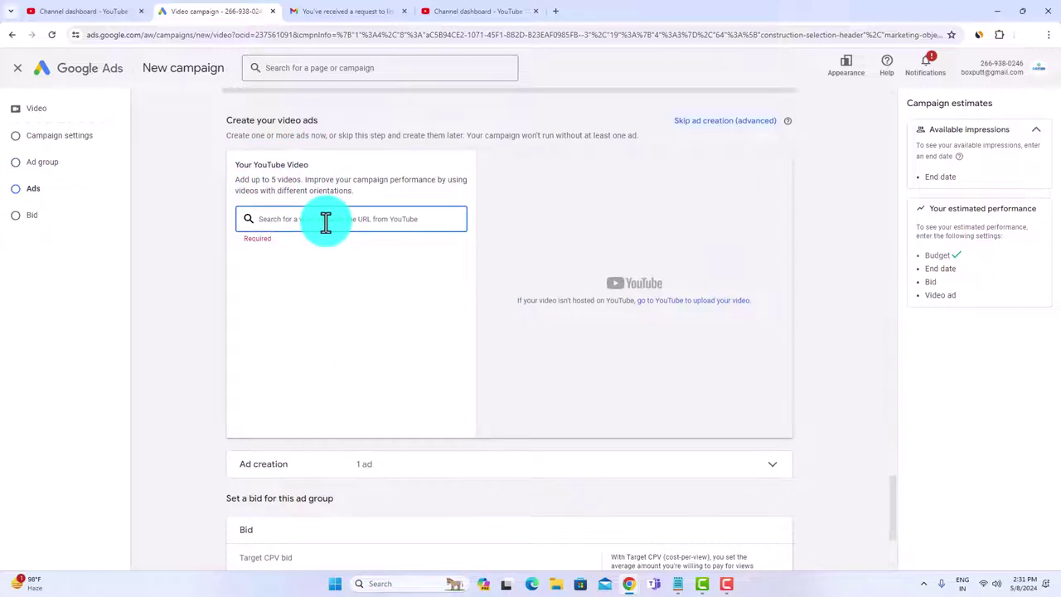
type("box")
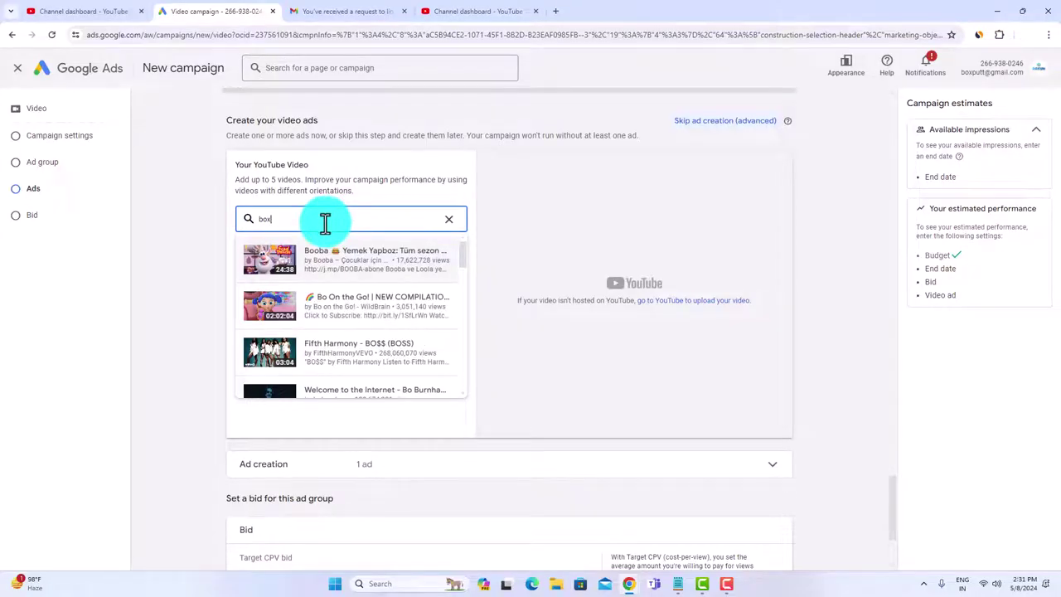
type("put")
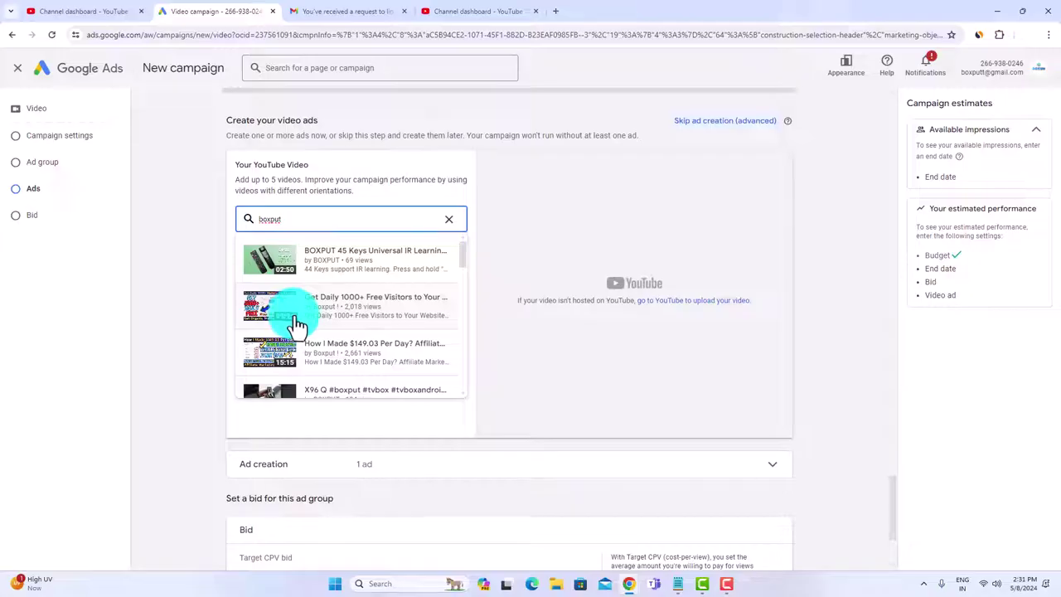
left_click(331, 316)
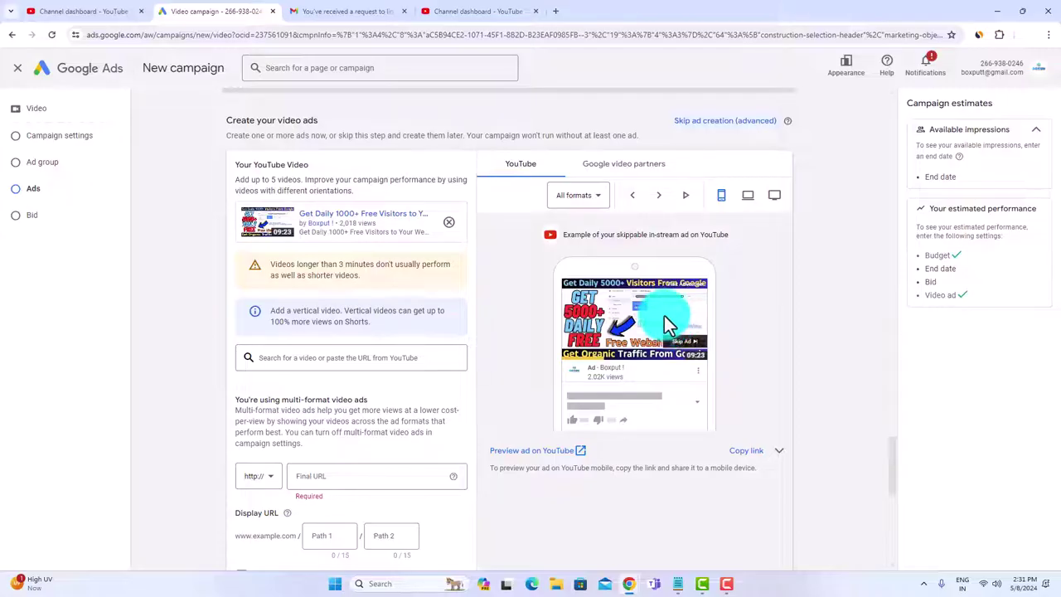
Step: Open the Boxput ! channel page on YouTube and copy its URL for the ad's final URL
scroll(630, 307, "down", 1)
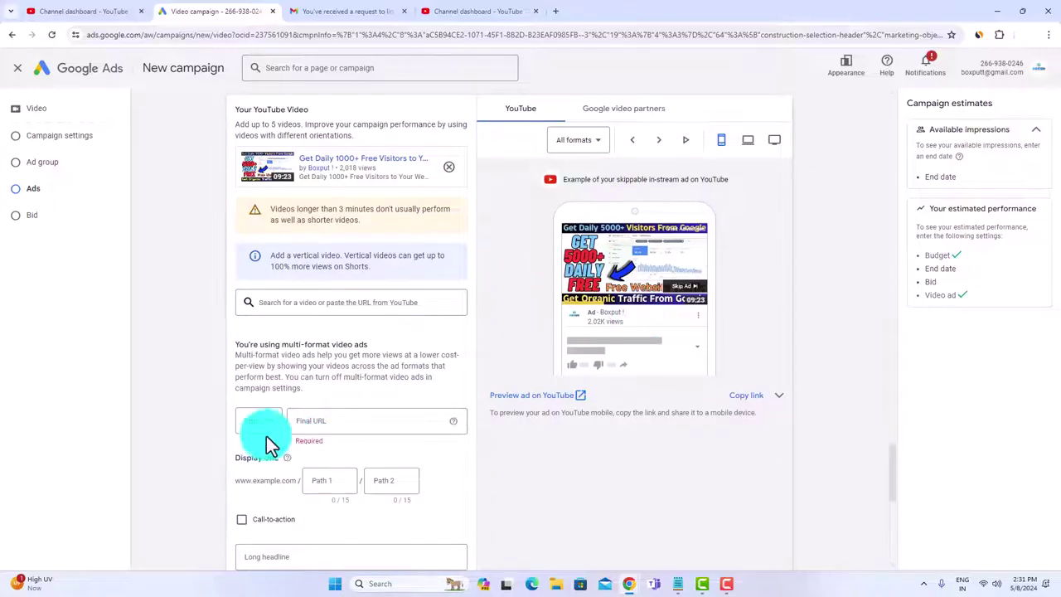
left_click(320, 422)
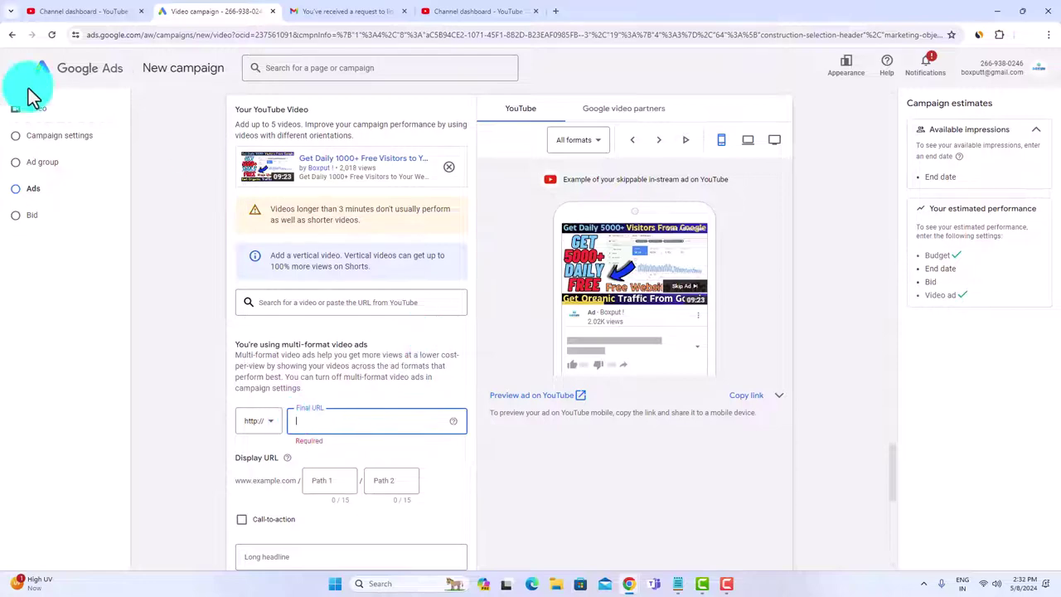
left_click(83, 12)
left_click(460, 11)
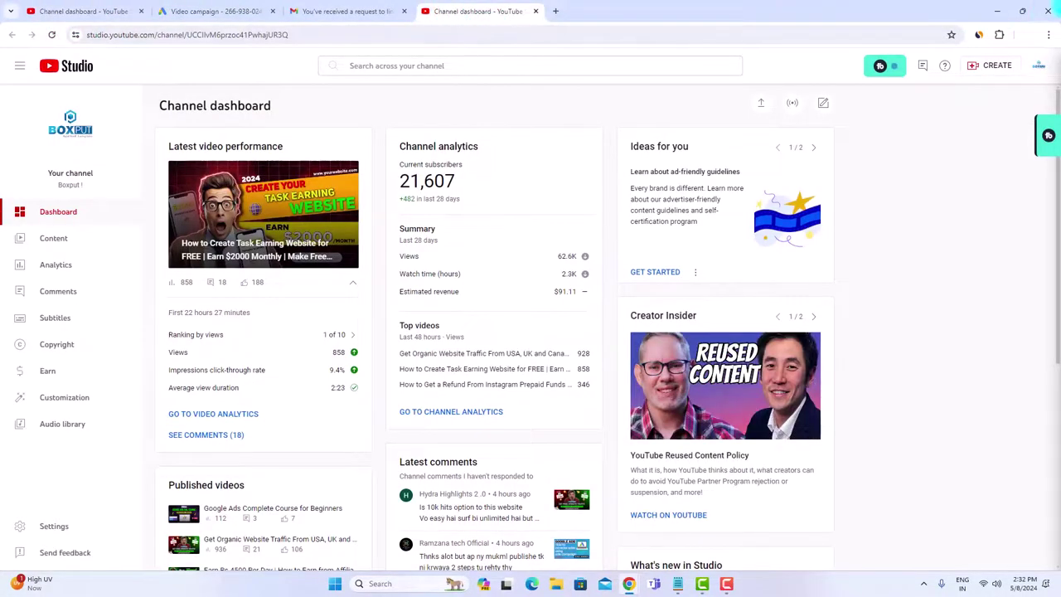
left_click(1037, 66)
left_click(948, 133)
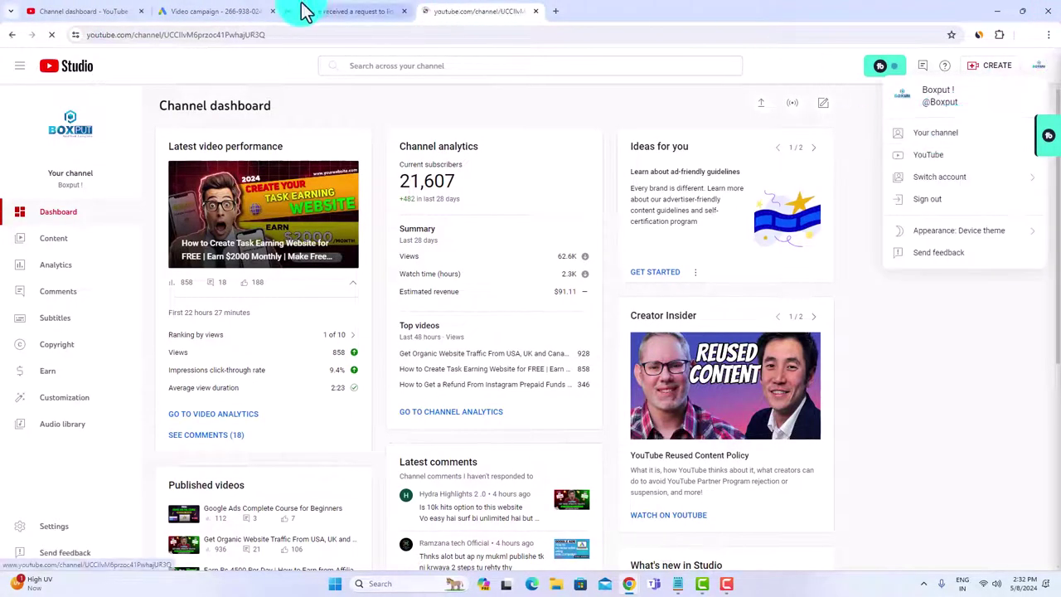
right_click(259, 35)
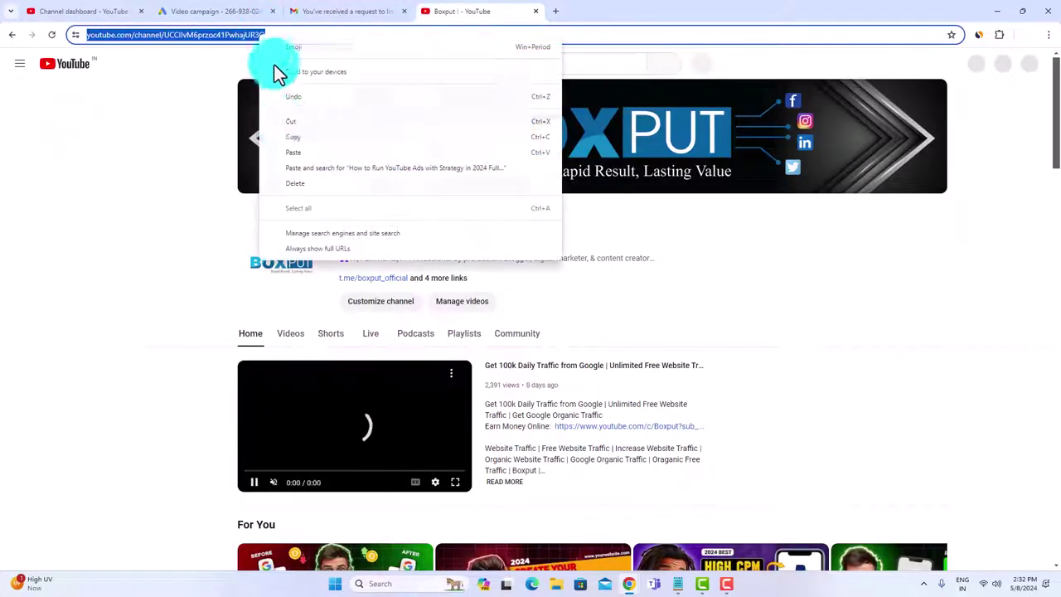
left_click(302, 138)
Step: Return to the Google Ads campaign and paste the copied YouTube channel address as the ad's final URL
key("ctrl+2")
left_click(320, 434)
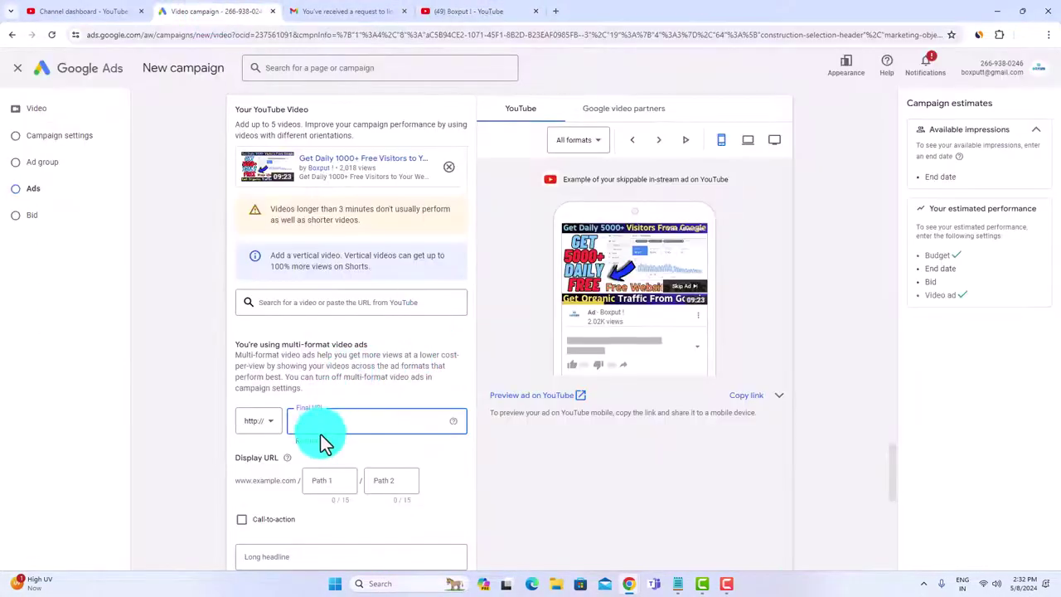
key("ctrl+v")
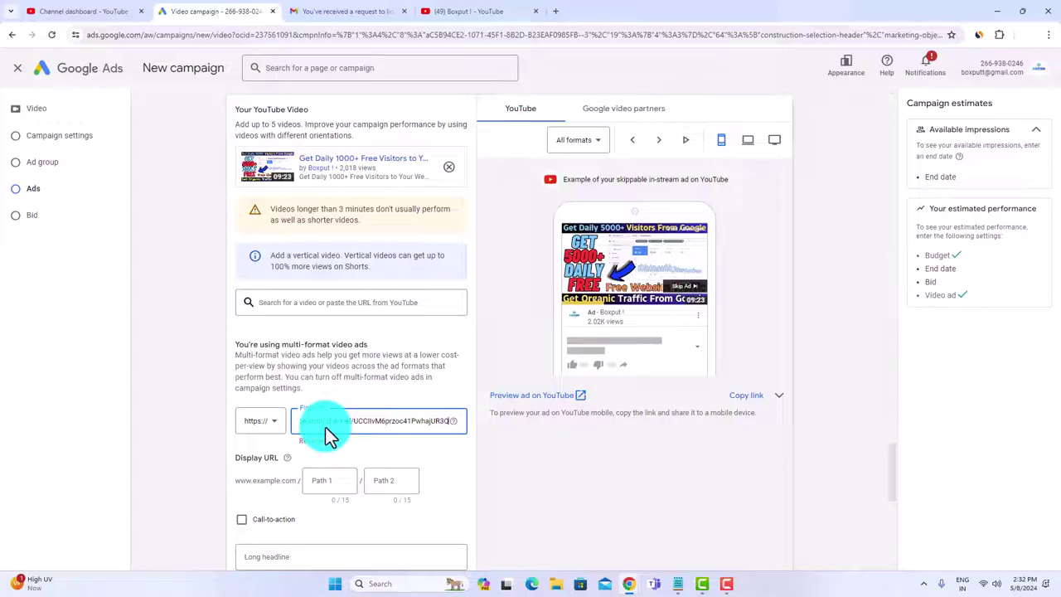
left_click(351, 402)
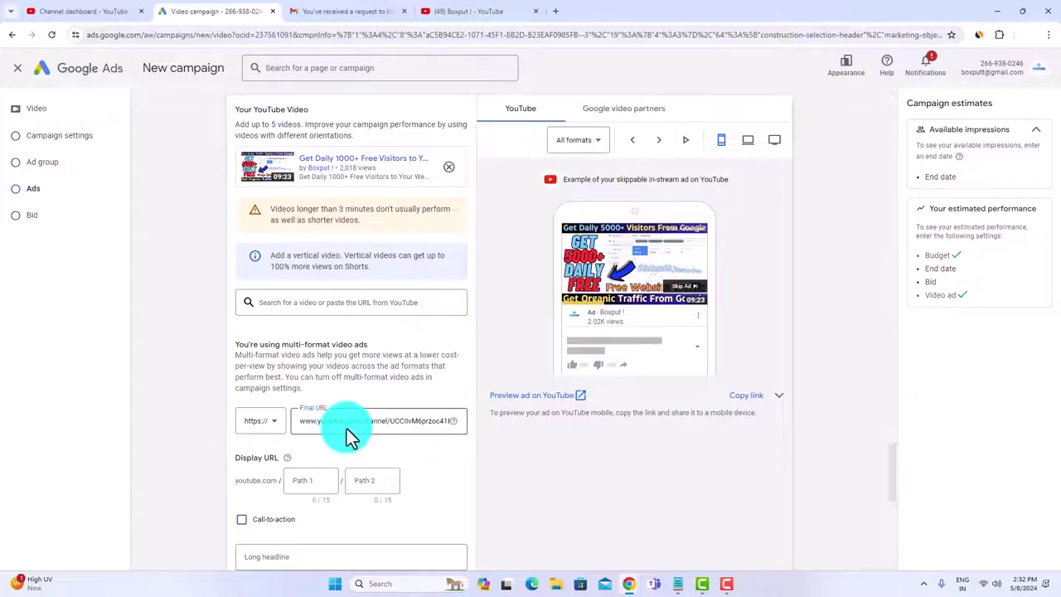
Step: Set the ad's display URL paths to "free website" and "traffic"
scroll(331, 418, "down", 2)
left_click(306, 373)
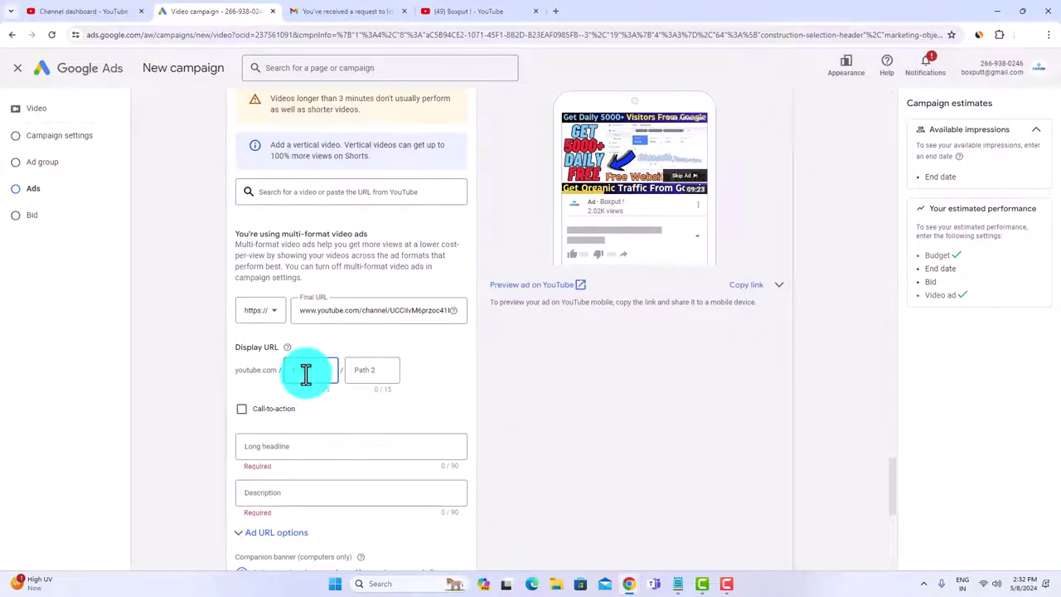
type("f")
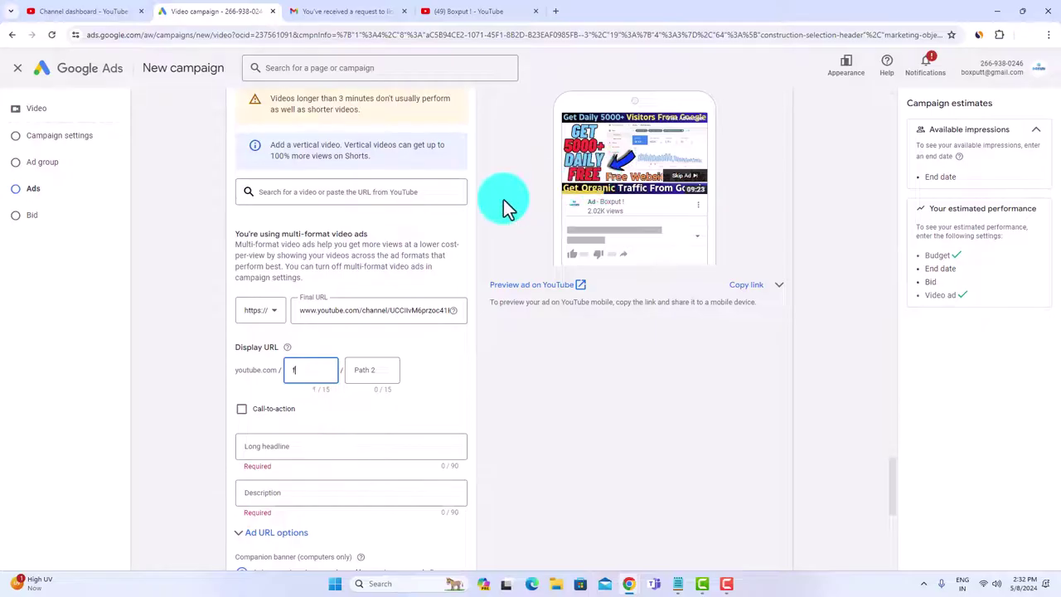
type("ree website")
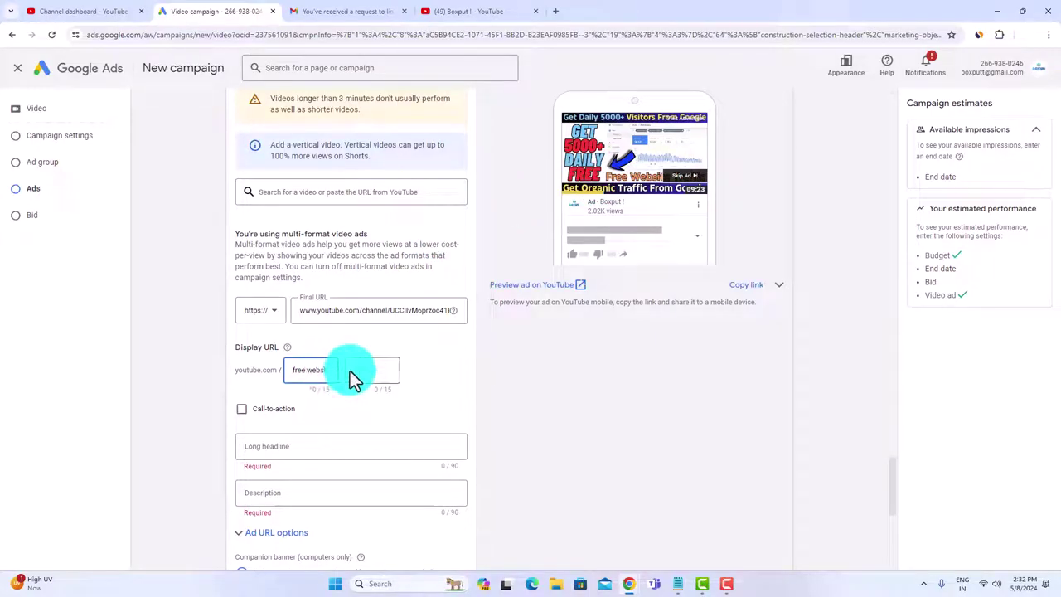
left_click(380, 370)
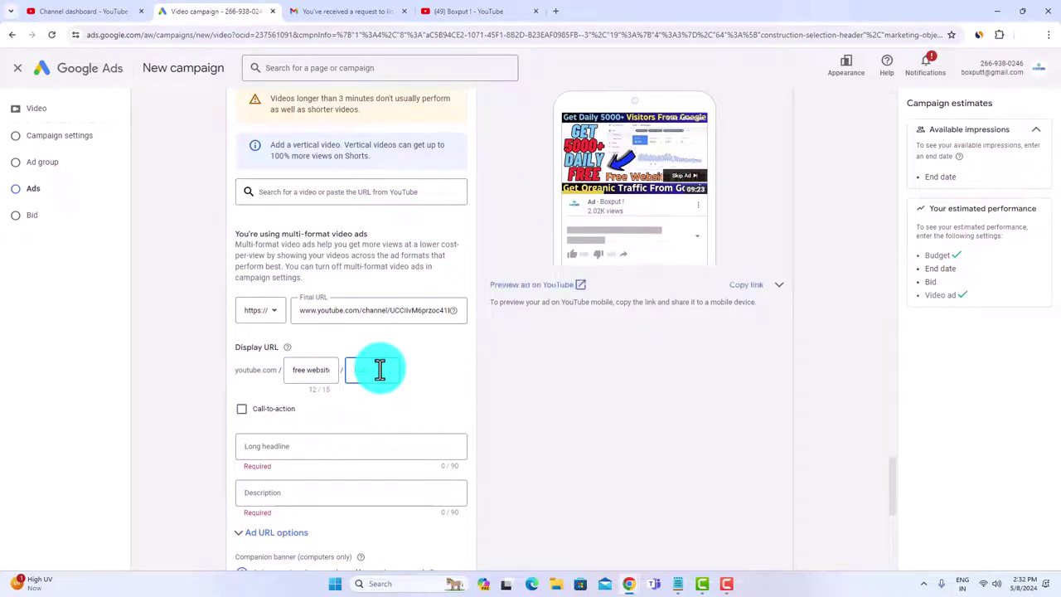
type("traffic")
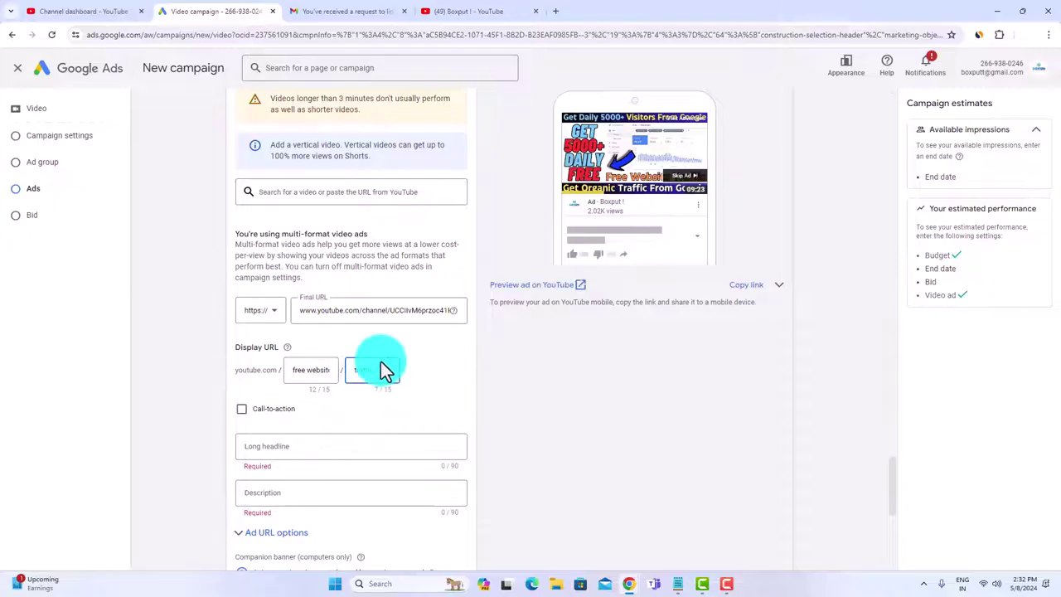
Step: Enter "boxput" as the video ad's long headline and "website" as its description
scroll(379, 372, "down", 1)
left_click(278, 340)
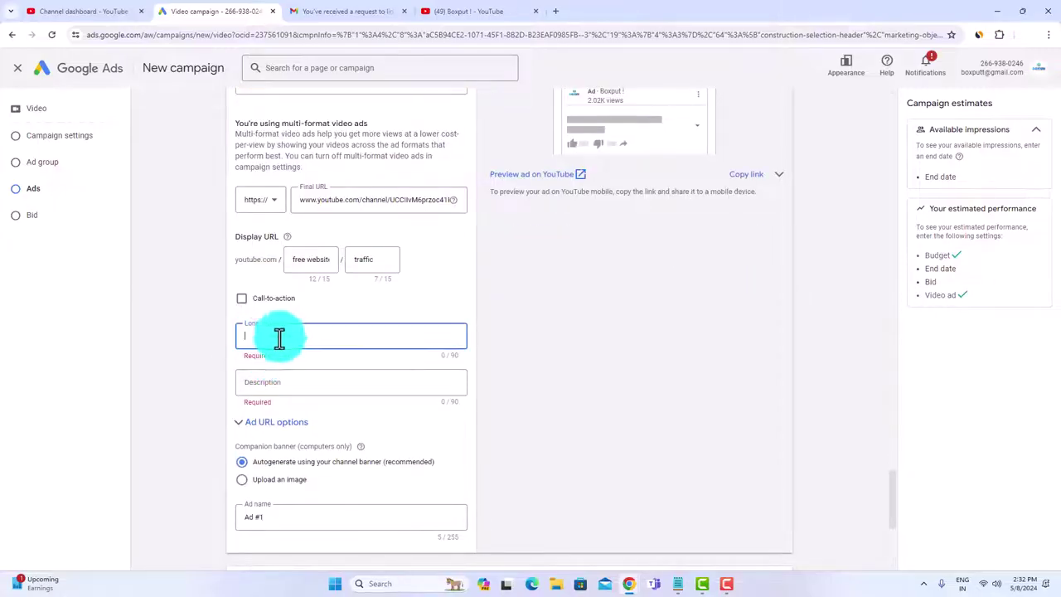
type("bo")
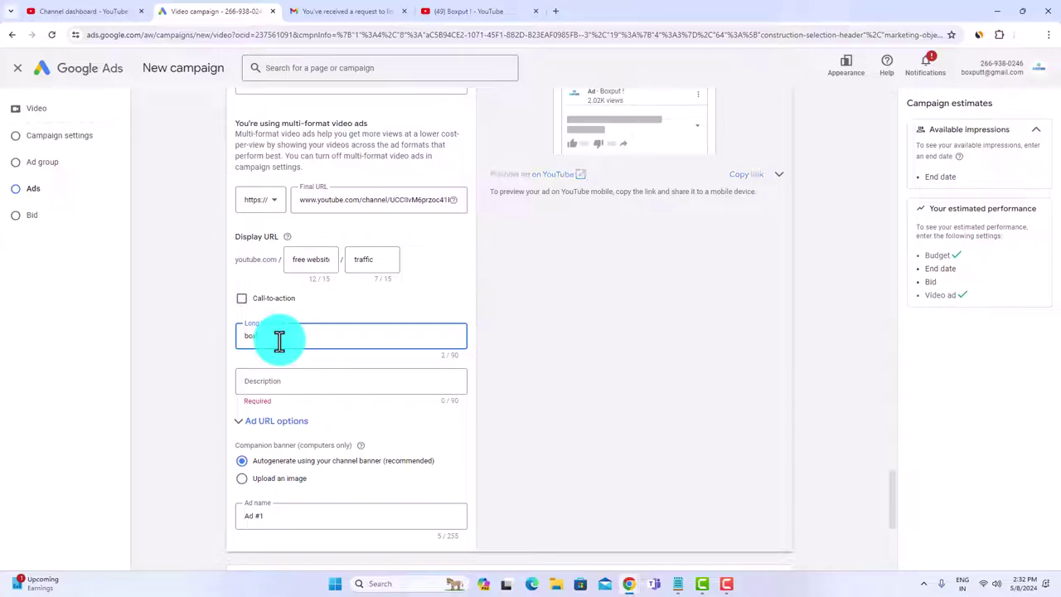
type("xput")
left_click(265, 384)
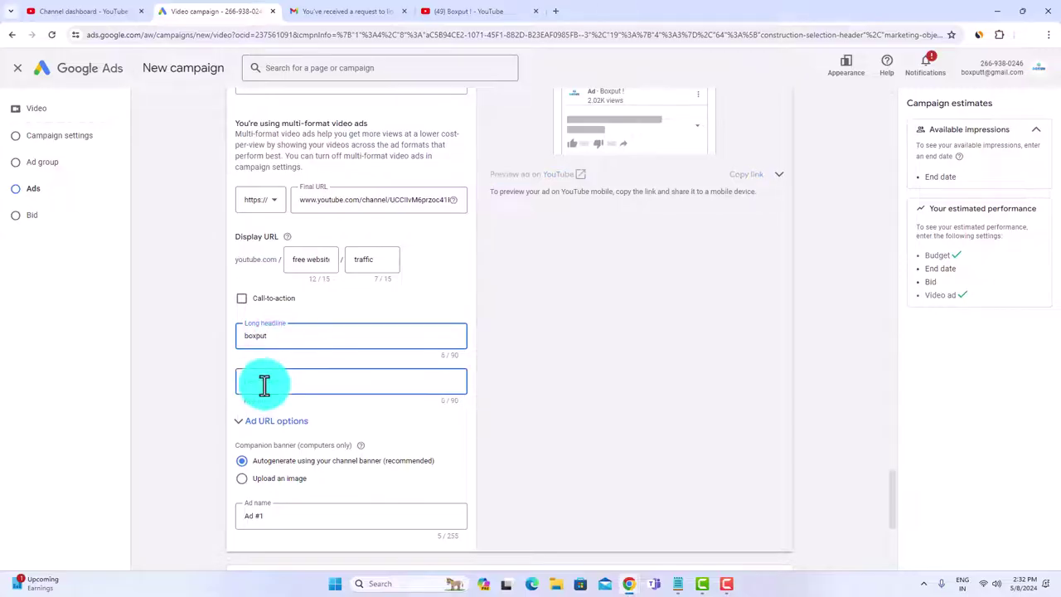
type("fre")
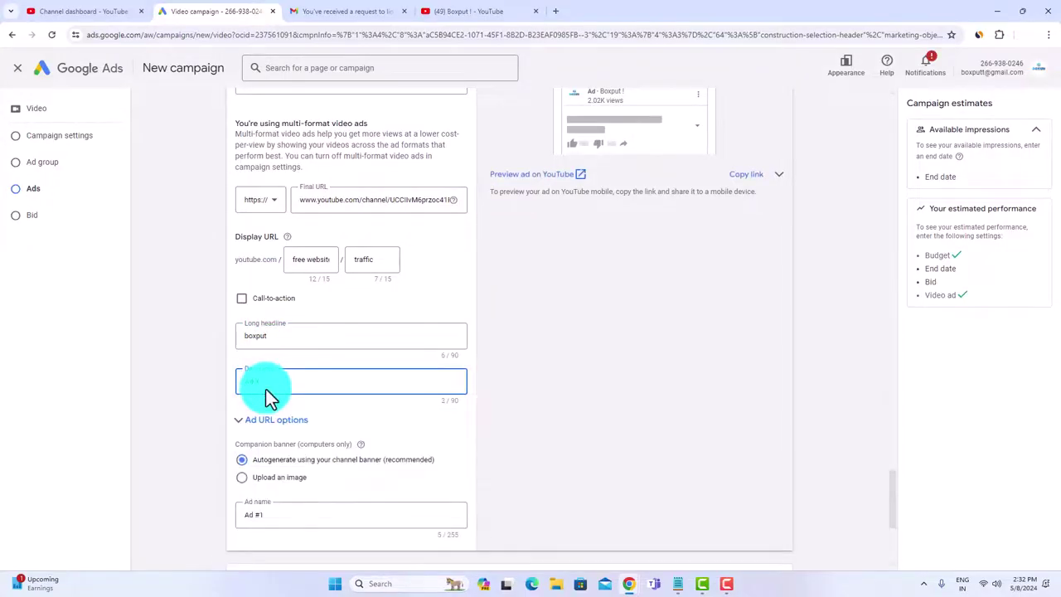
type("e")
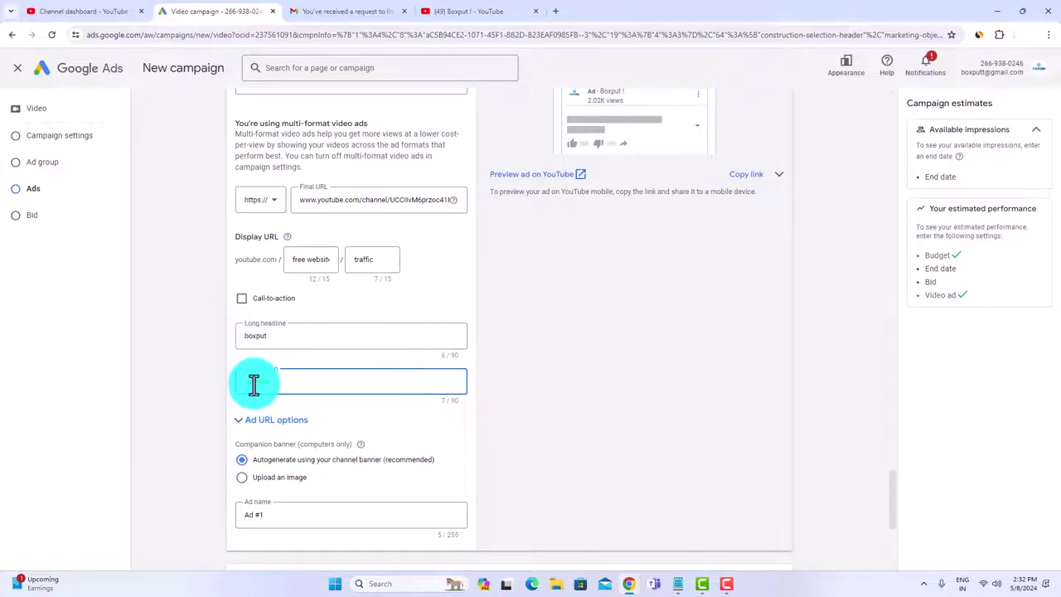
Step: Set the ad group's target CPV bid to ₹0.10 and submit the campaign for creation
scroll(447, 329, "down", 1)
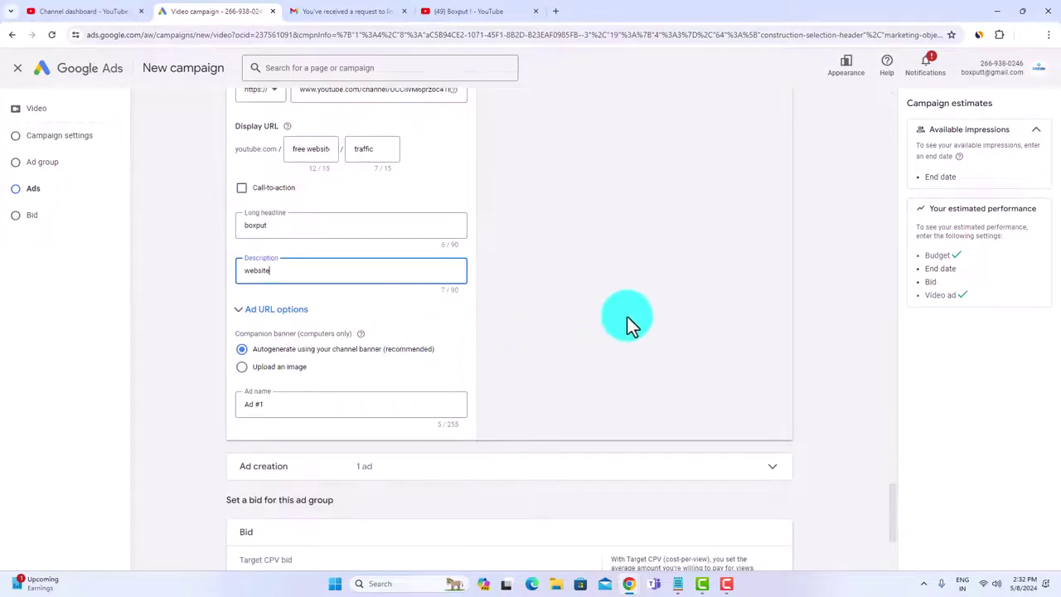
scroll(628, 324, "up", 4)
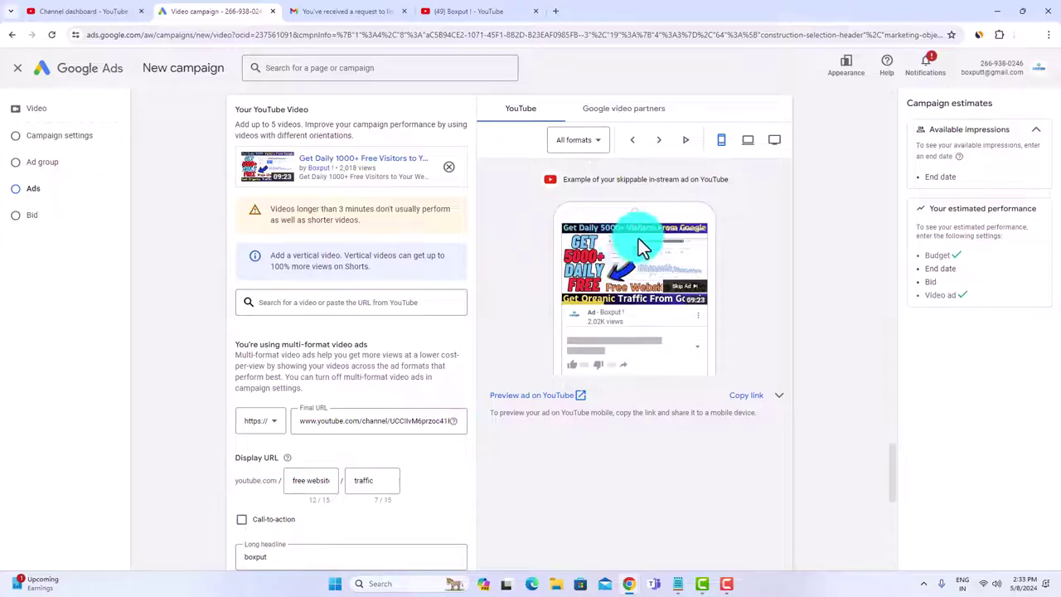
scroll(544, 286, "down", 1)
scroll(546, 291, "down", 4)
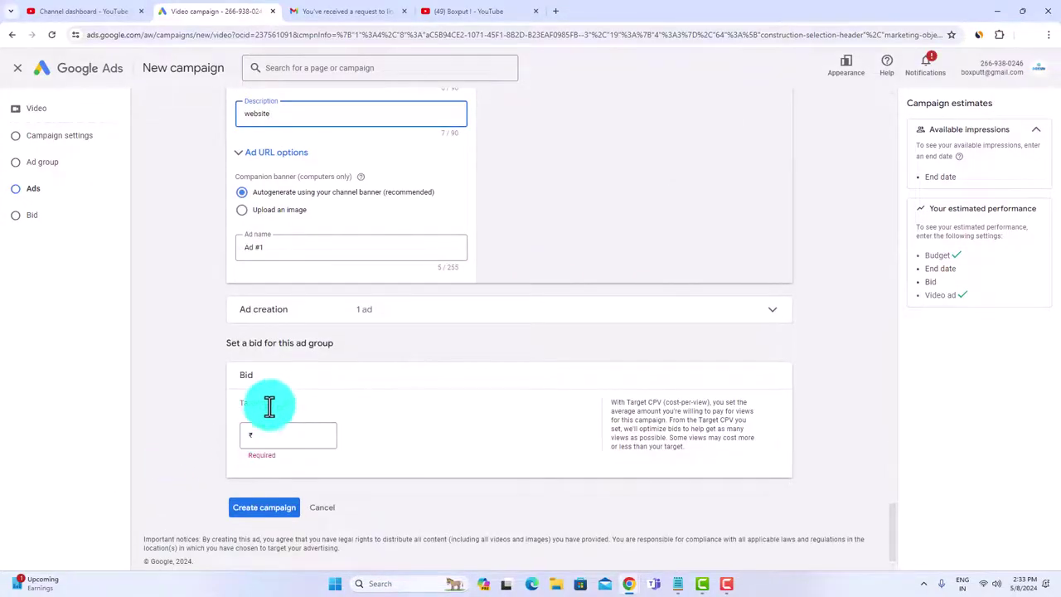
left_click(271, 438)
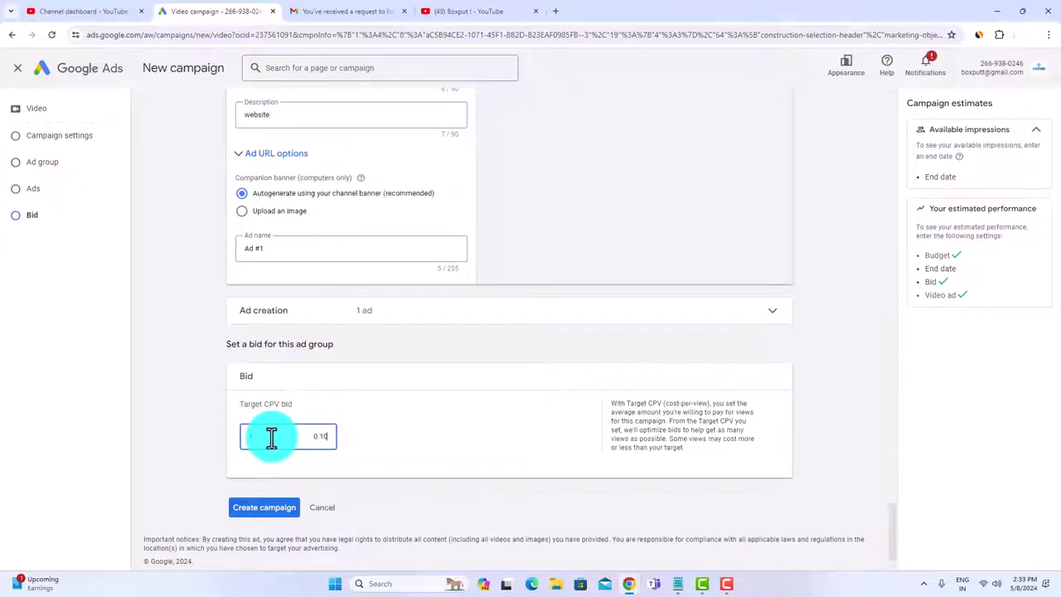
type("1")
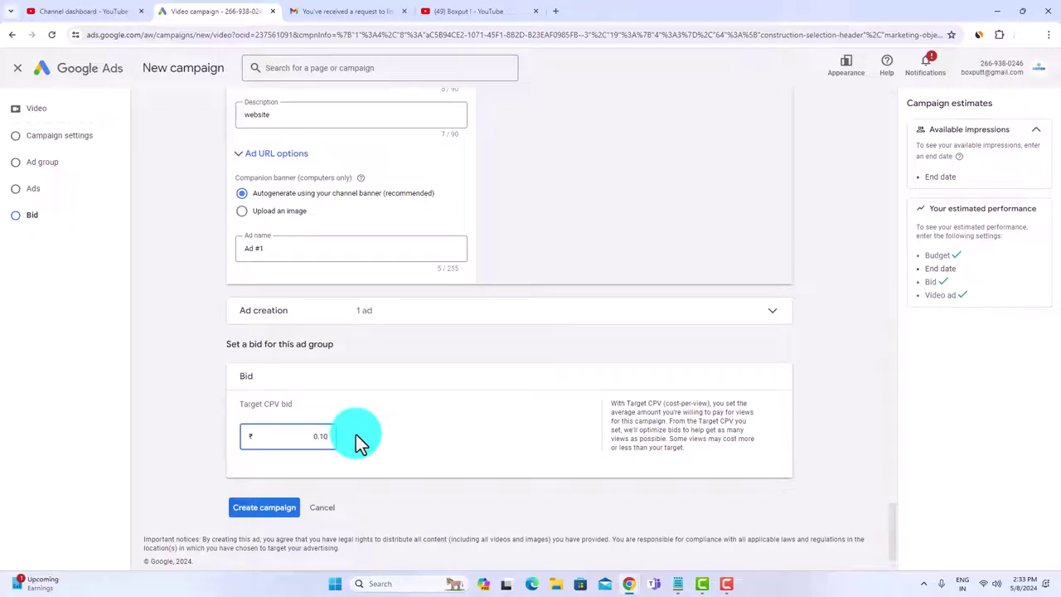
left_click(255, 509)
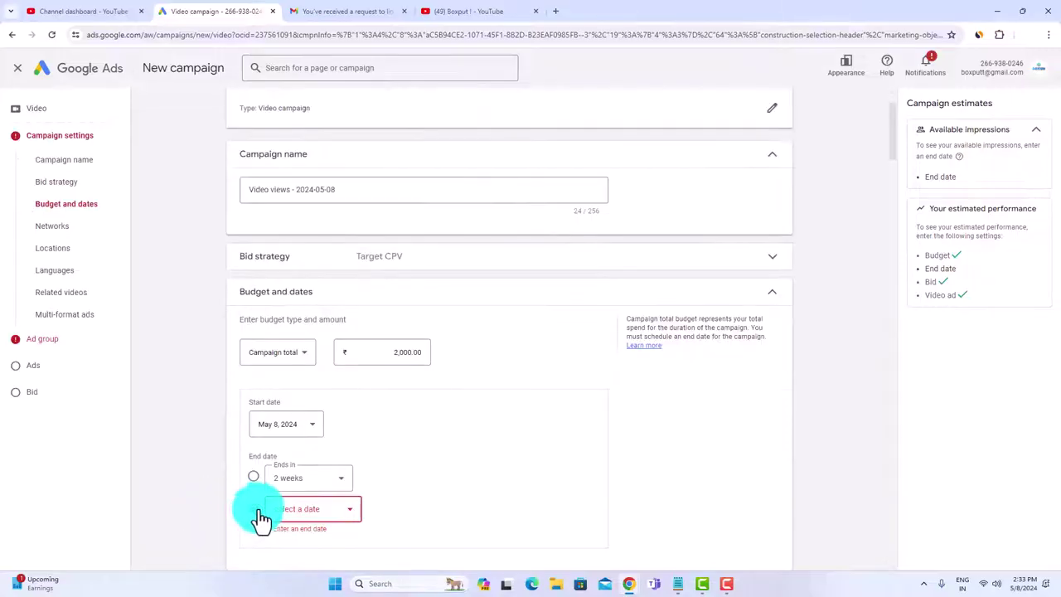
Step: Try a fixed campaign end date, first May 8, 2024 and then May 15, 2024
left_click(257, 513)
left_click(306, 508)
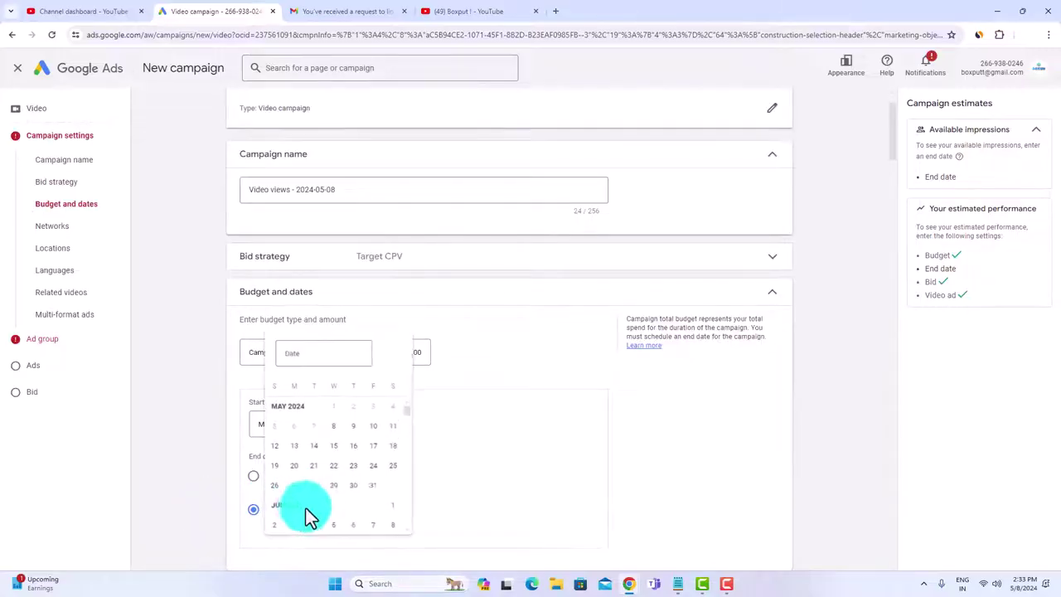
left_click(338, 432)
scroll(323, 493, "down", 1)
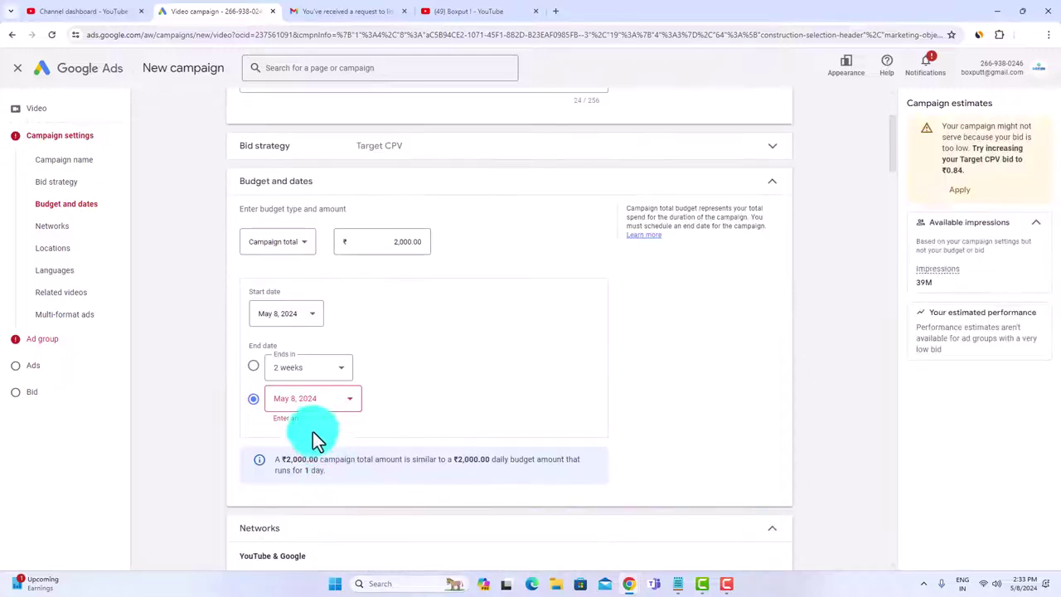
left_click(324, 402)
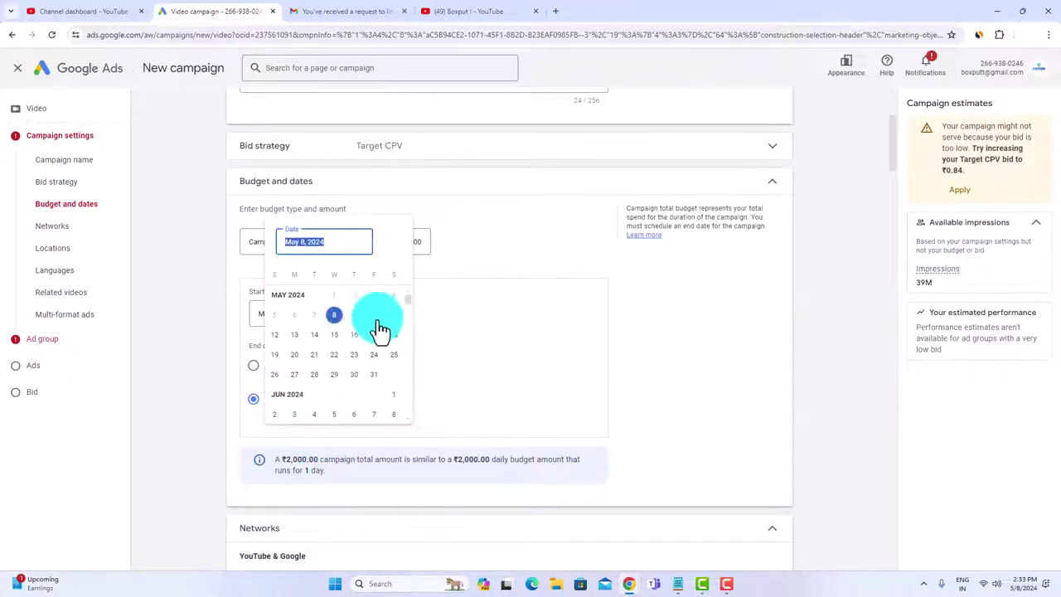
left_click(334, 334)
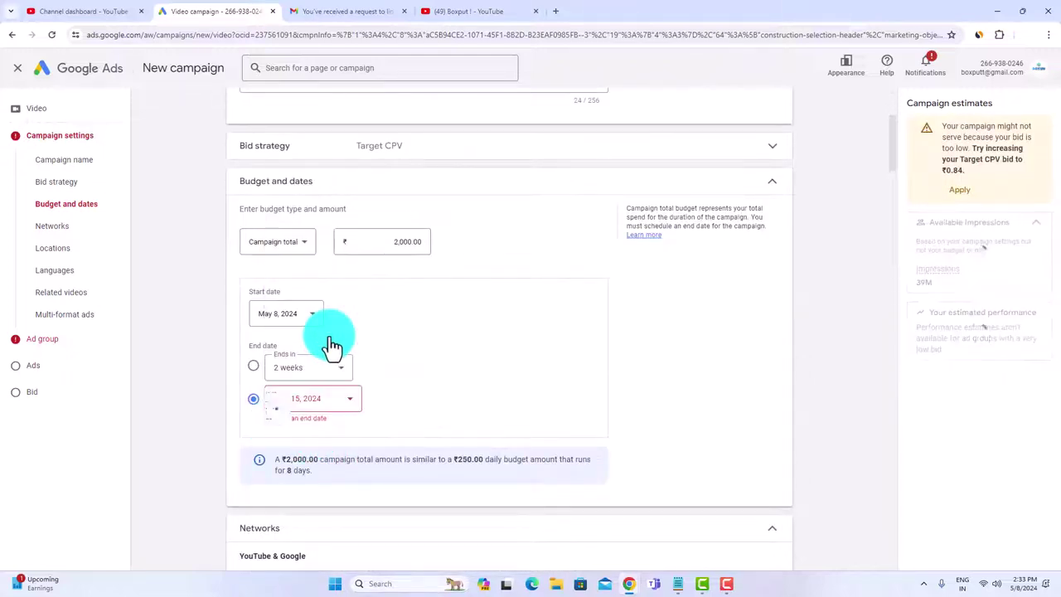
Step: Set the campaign to end in 2 weeks and submit it for creation again
left_click(276, 377)
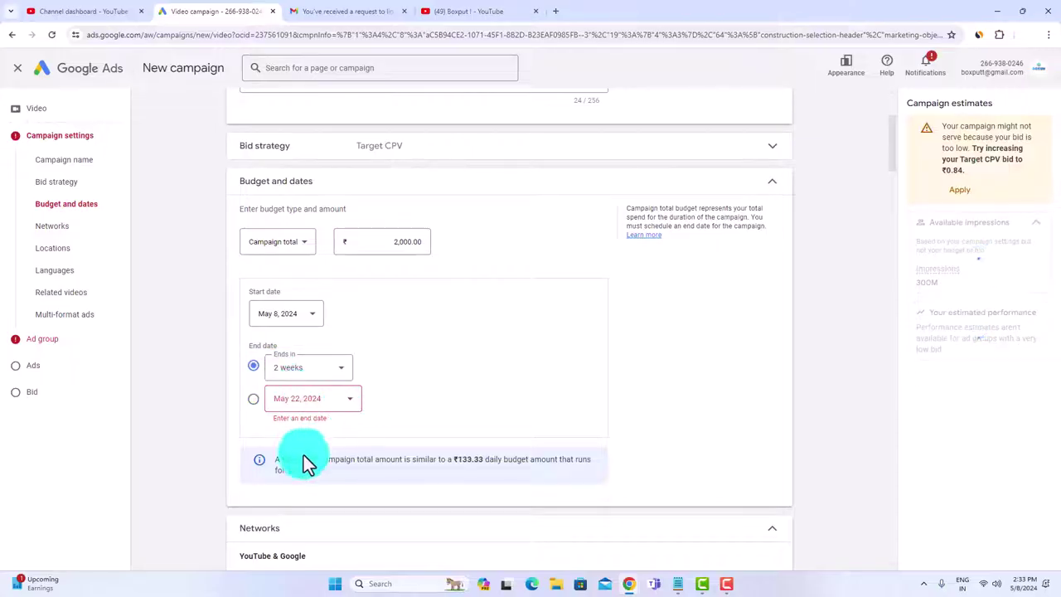
scroll(304, 455, "down", 20)
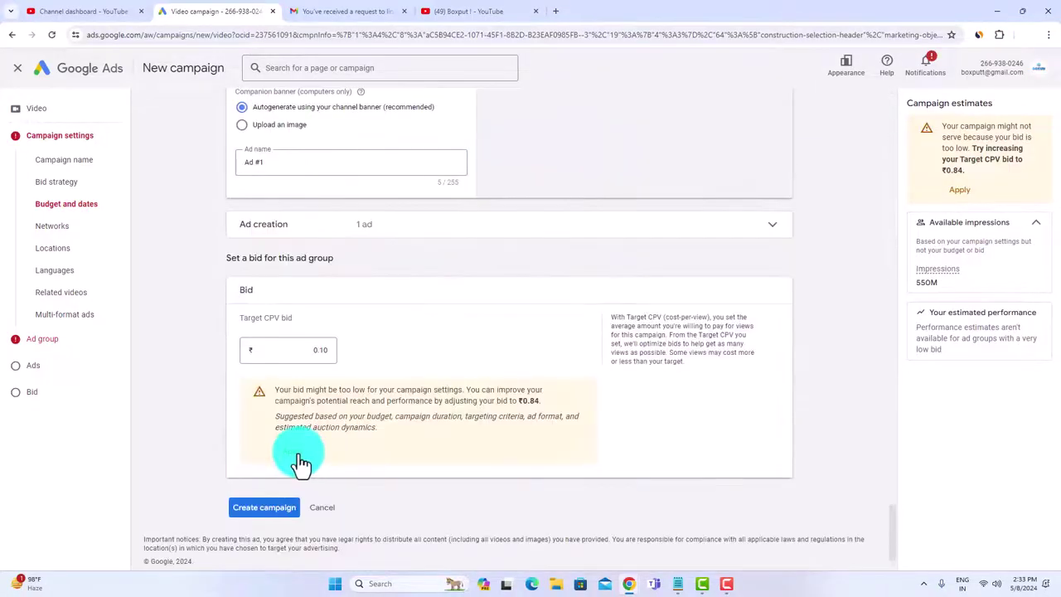
left_click(266, 508)
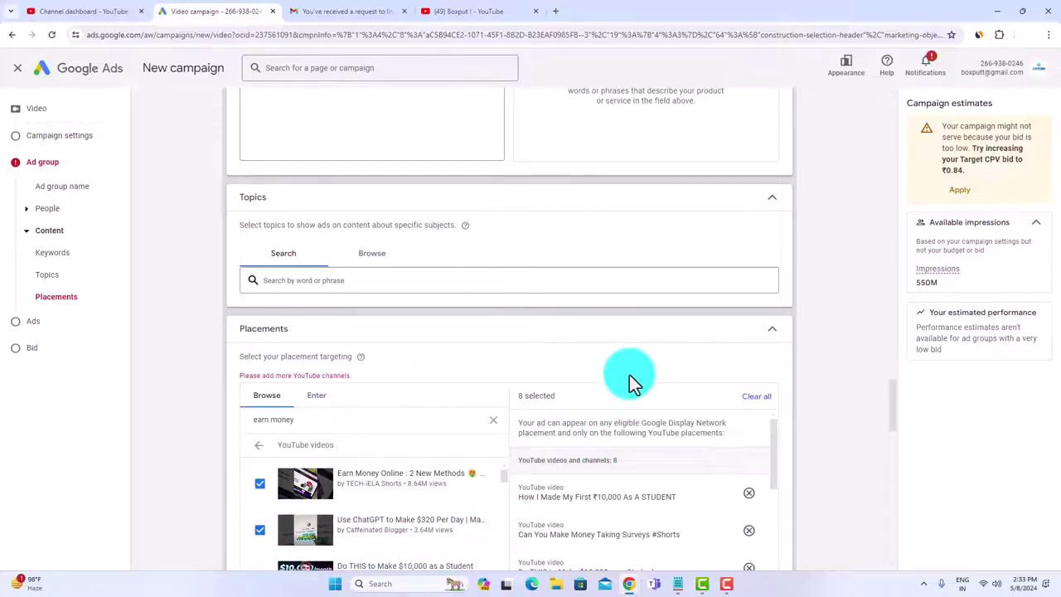
Step: Add the YouTube channels How to Make Money Online, TheProdigy, Make Fast Money, R2 Make Money and Earn Money Online The Easy Way as placements
scroll(317, 370, "down", 1)
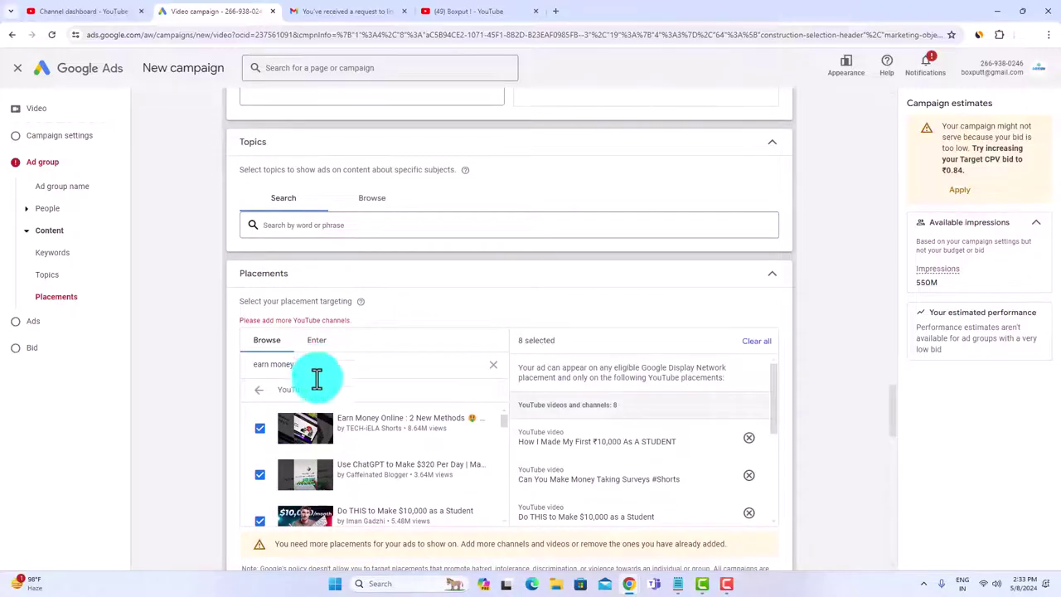
left_click(259, 390)
left_click(298, 387)
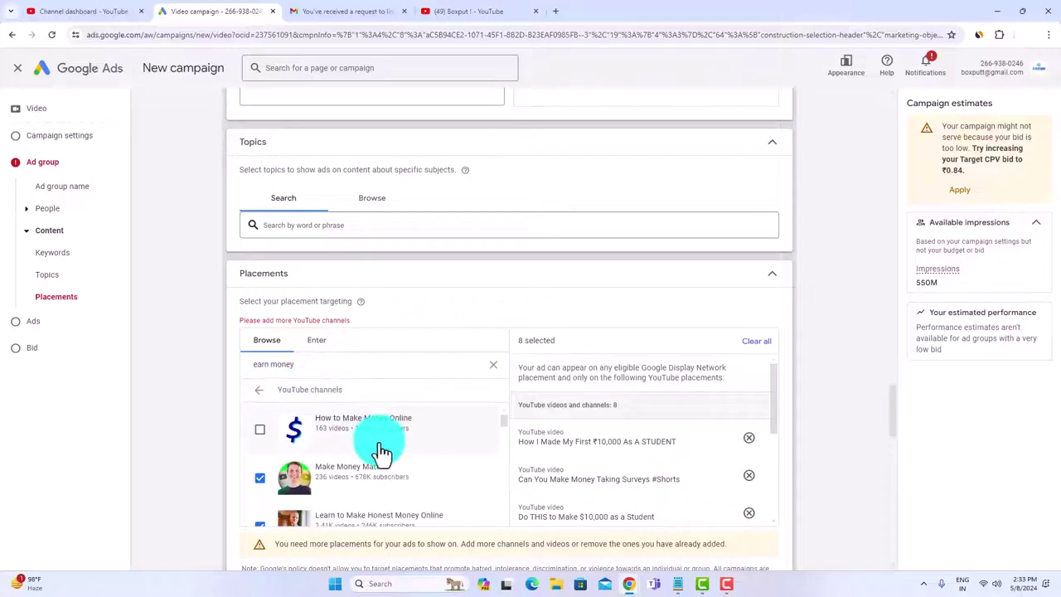
left_click(260, 429)
scroll(351, 434, "down", 2)
left_click(257, 454)
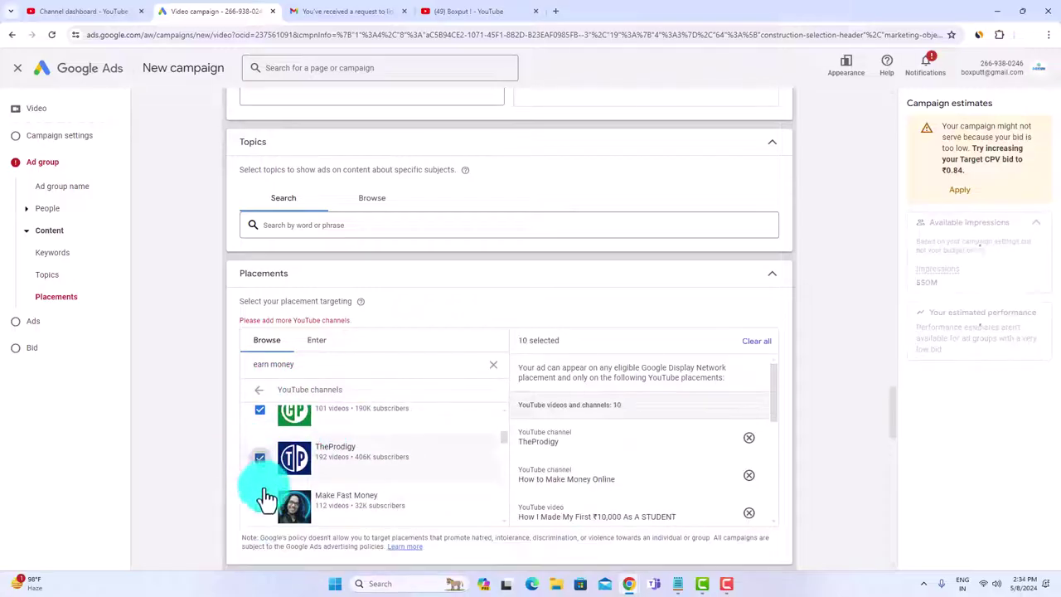
left_click(260, 502)
scroll(338, 486, "down", 3)
left_click(260, 438)
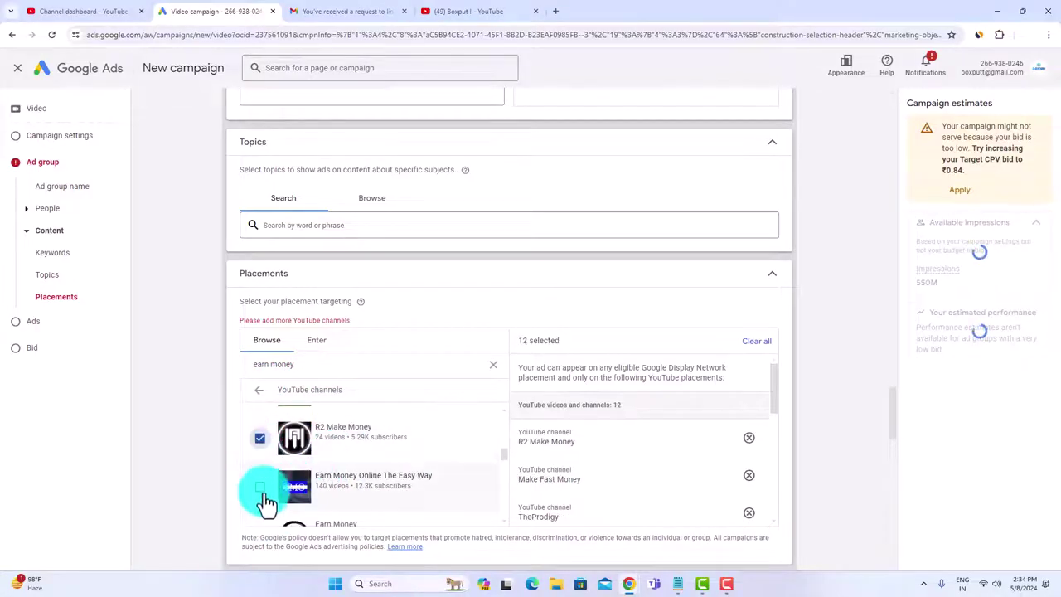
left_click(261, 488)
Step: Add OkaySai, MAKE MONEY NOT EXCUSES, The Flash, FrozenReel and Make Money Records as channel placements and clear the placement search
scroll(290, 473, "down", 3)
left_click(259, 418)
left_click(259, 467)
left_click(260, 516)
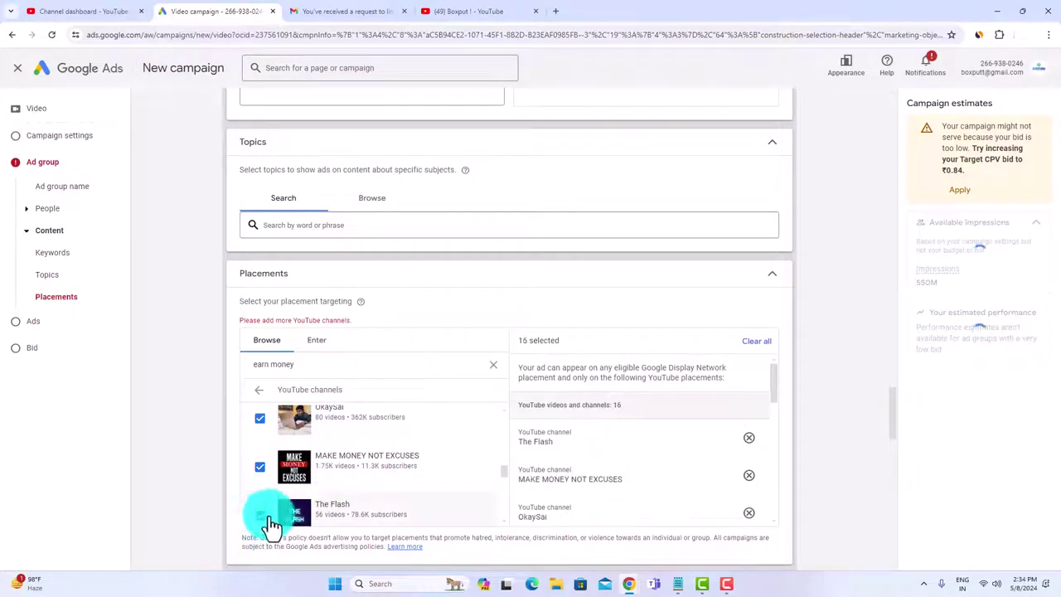
scroll(372, 483, "down", 2)
left_click(261, 450)
left_click(258, 497)
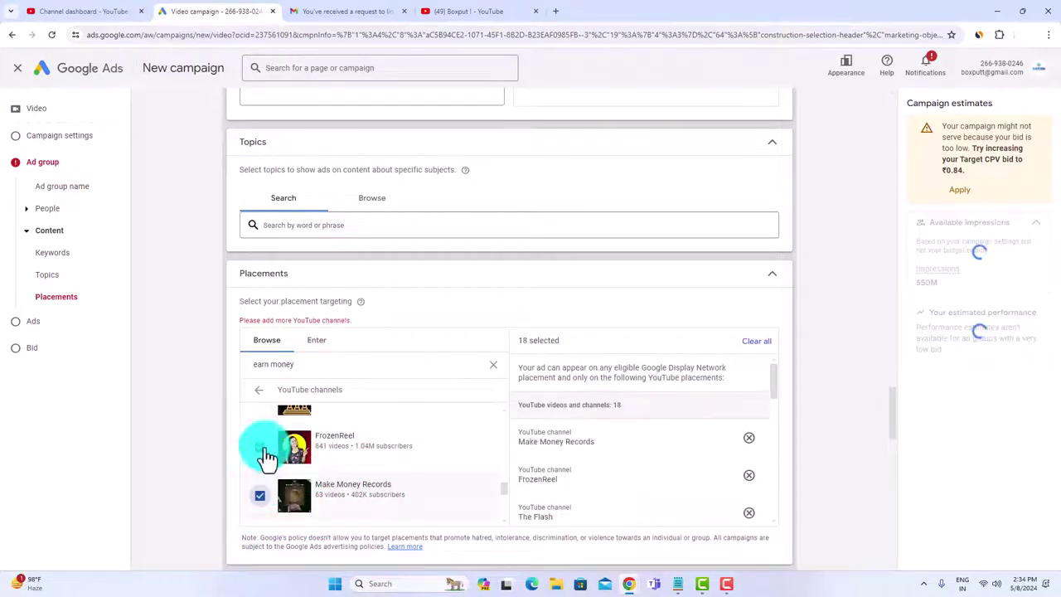
left_click(258, 389)
left_click(493, 364)
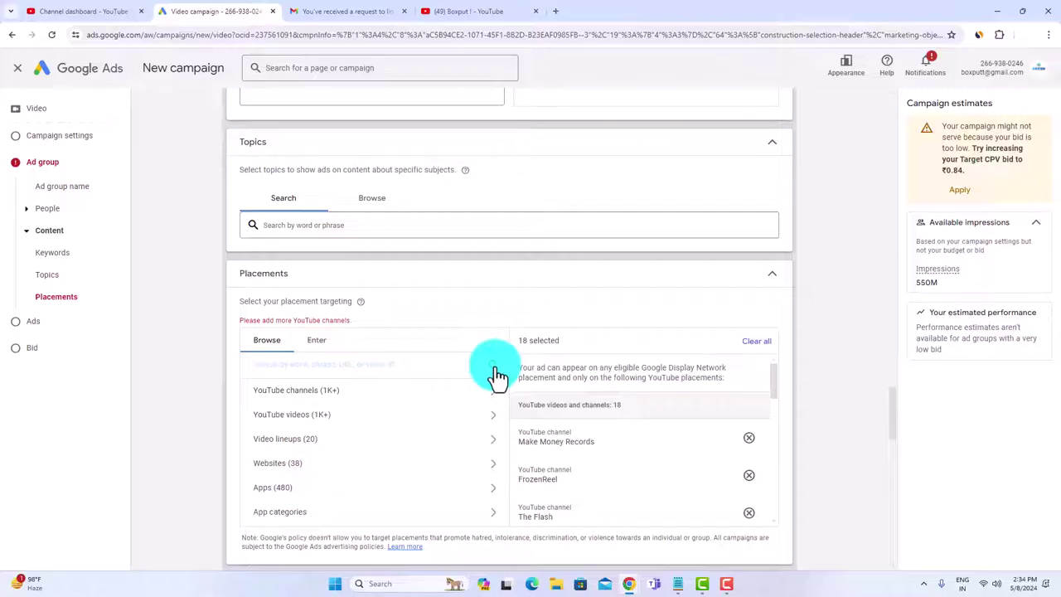
Step: Submit the campaign for creation with the expanded channel placements
scroll(762, 403, "down", 10)
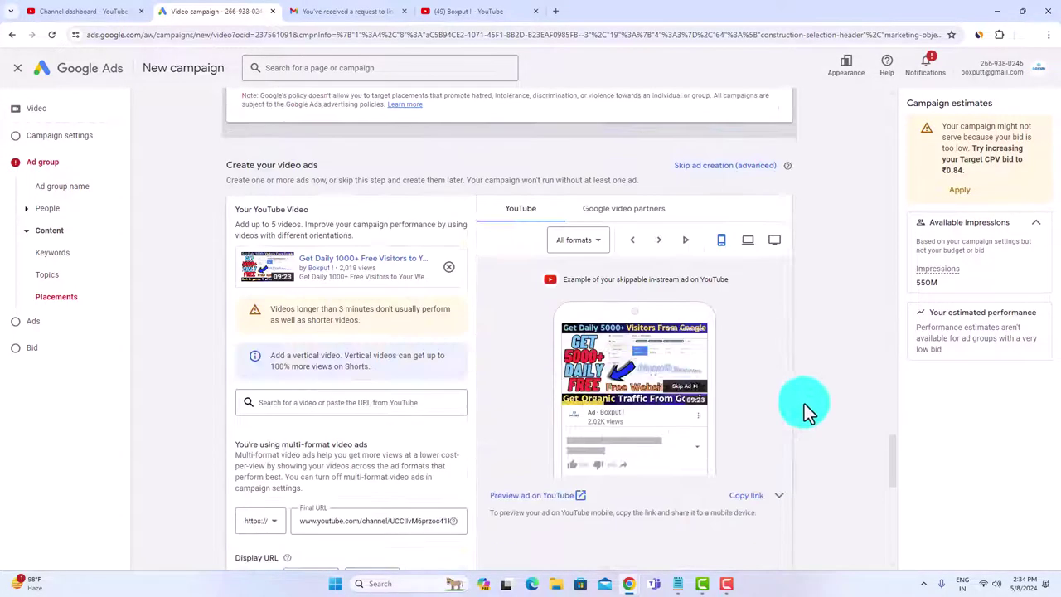
scroll(804, 404, "down", 5)
left_click(258, 507)
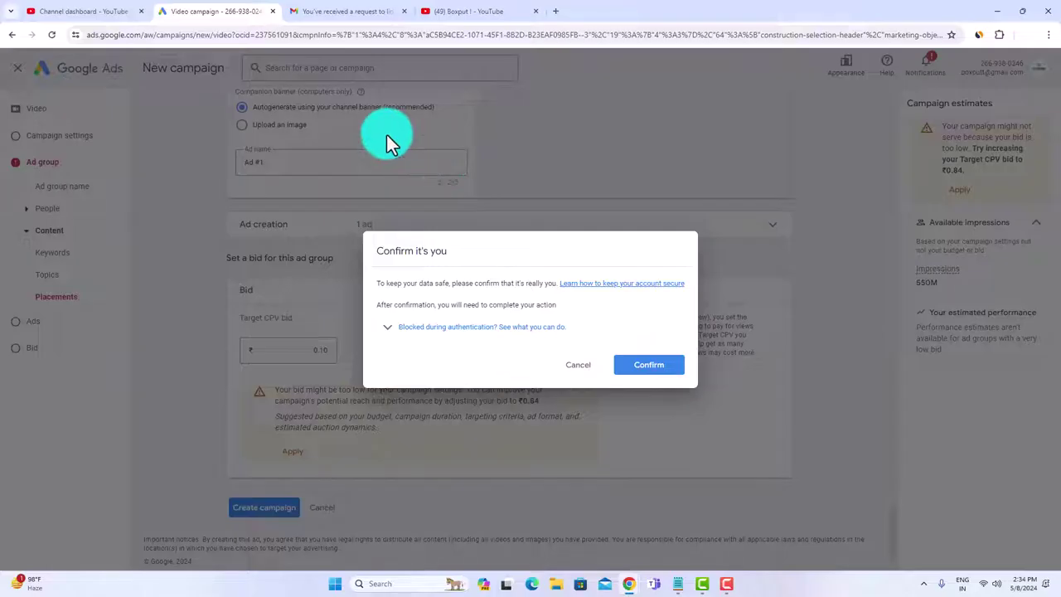
Step: Switch to YouTube Studio and the Boxput ! channel page on YouTube to review the channel
left_click(70, 12)
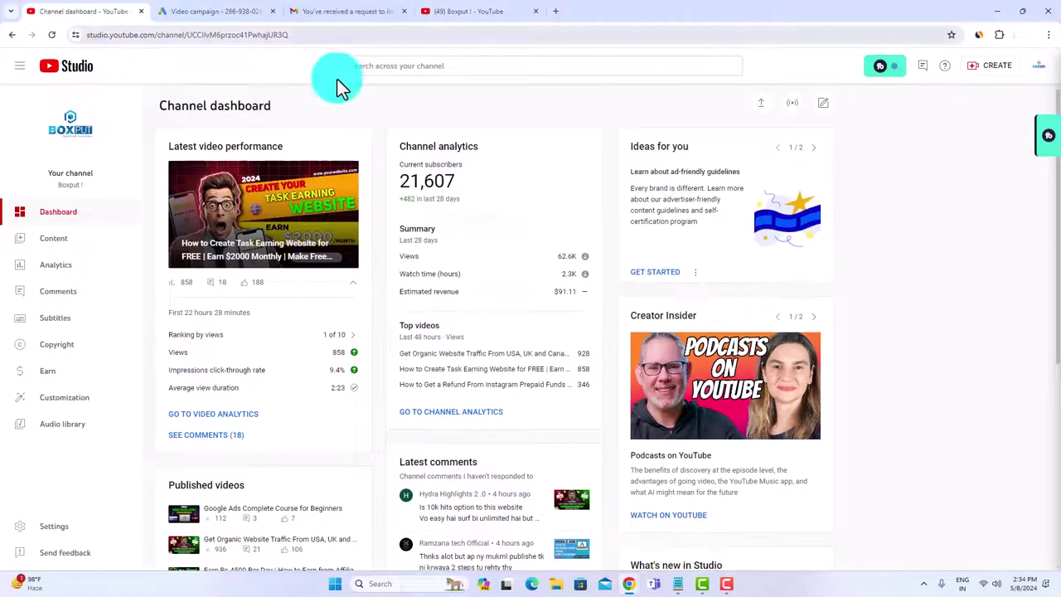
left_click(469, 11)
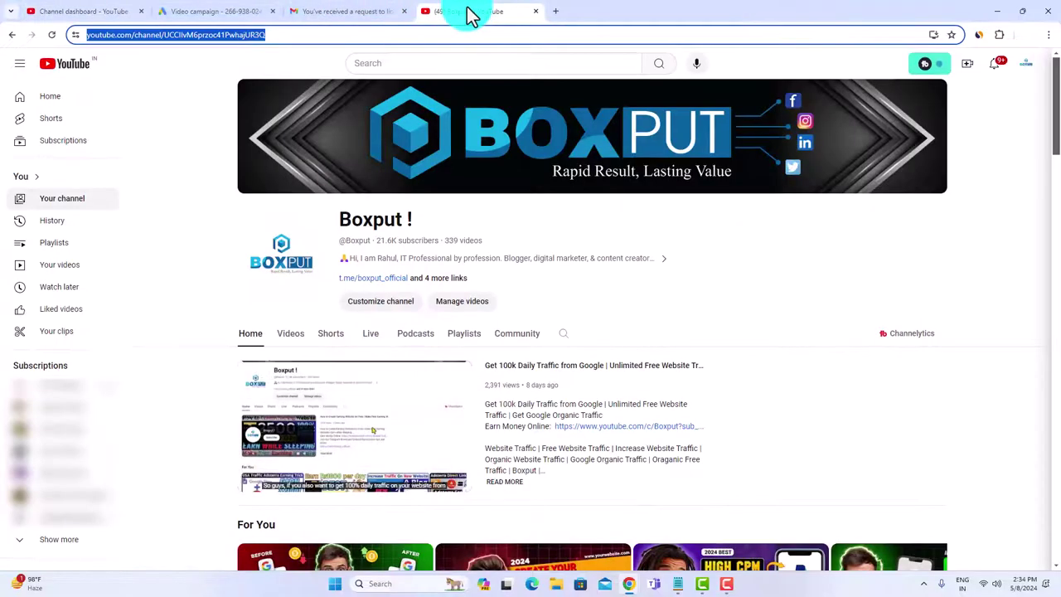
left_click(552, 356)
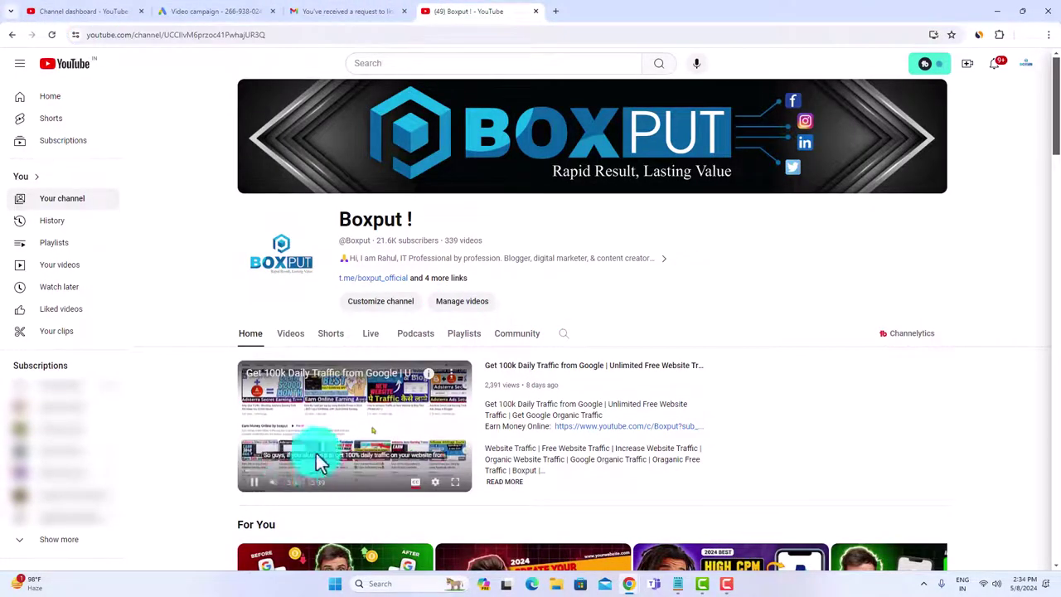
left_click(466, 486)
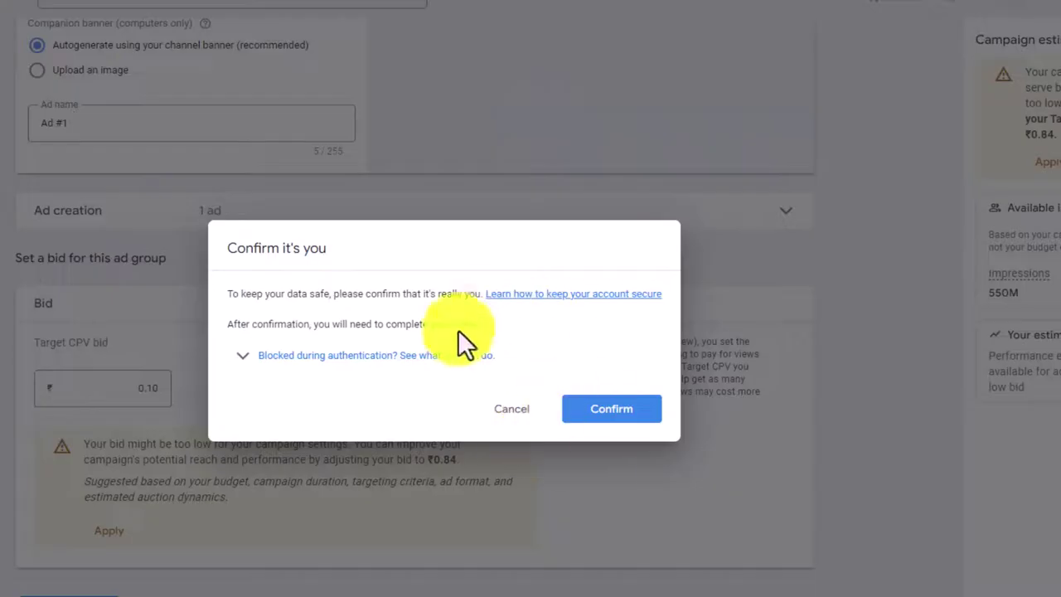
Step: Dismiss the identity confirmation dialog on the Google Ads campaign page
left_click(508, 411)
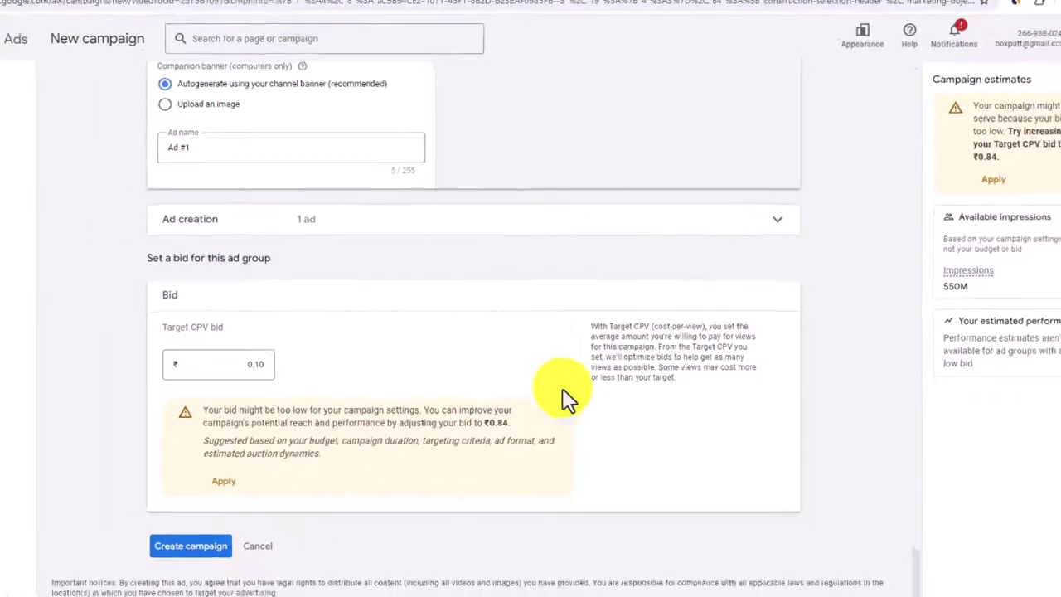
scroll(328, 195, "up", 3)
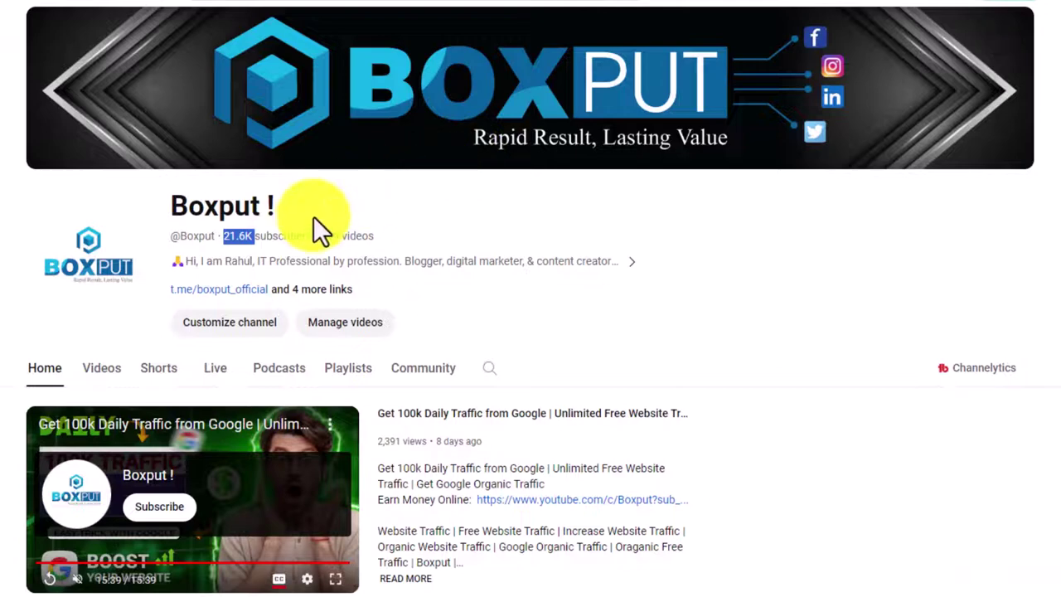
Step: Open YouTube Studio for the Boxput ! channel and review the Earn overview down to the YouTube Partner Program options
left_click(315, 221)
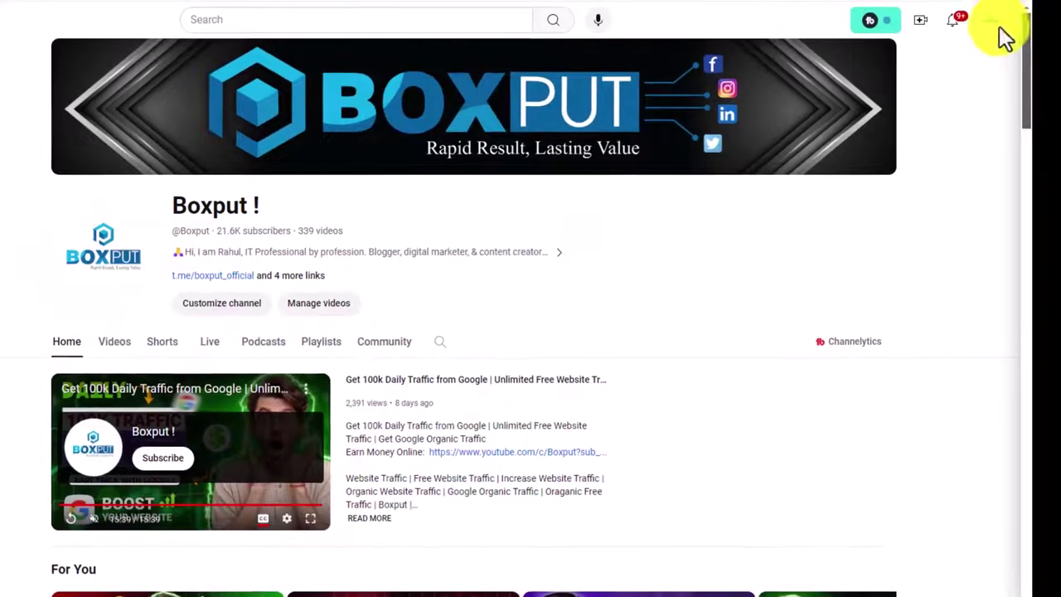
left_click(990, 25)
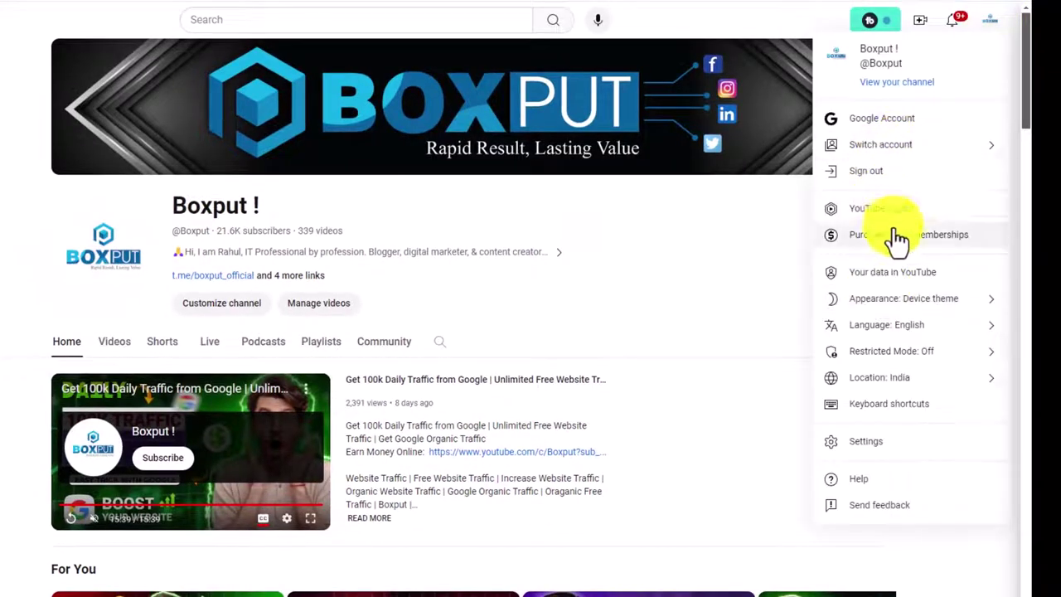
left_click(899, 217)
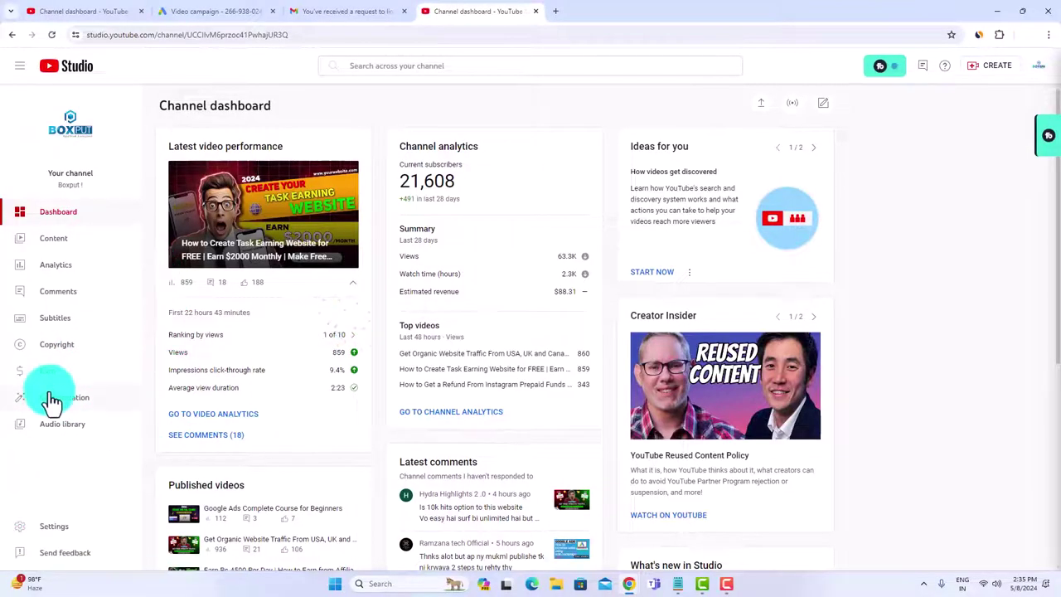
left_click(63, 349)
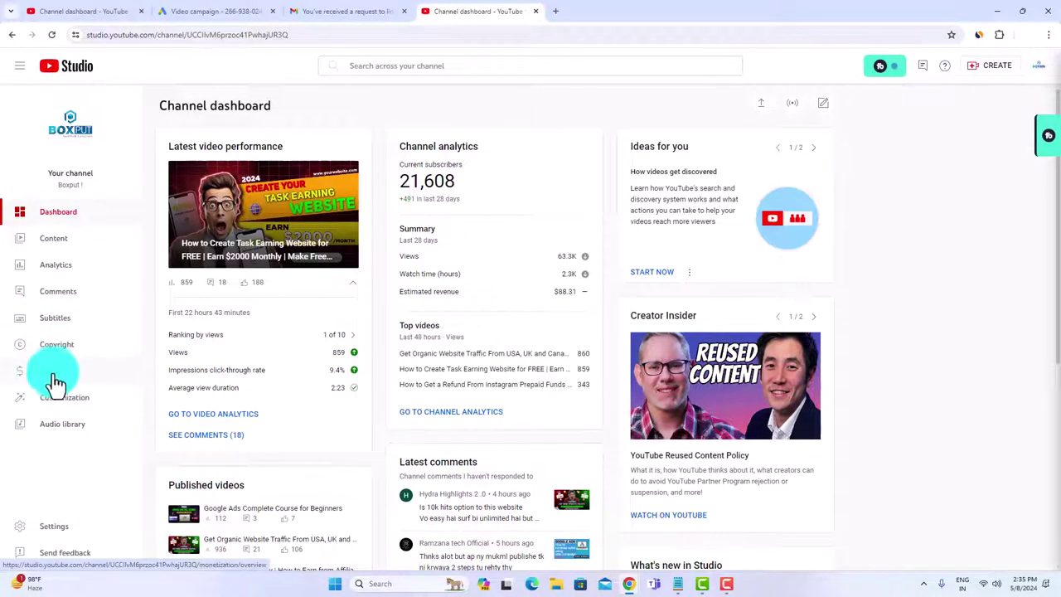
left_click(52, 377)
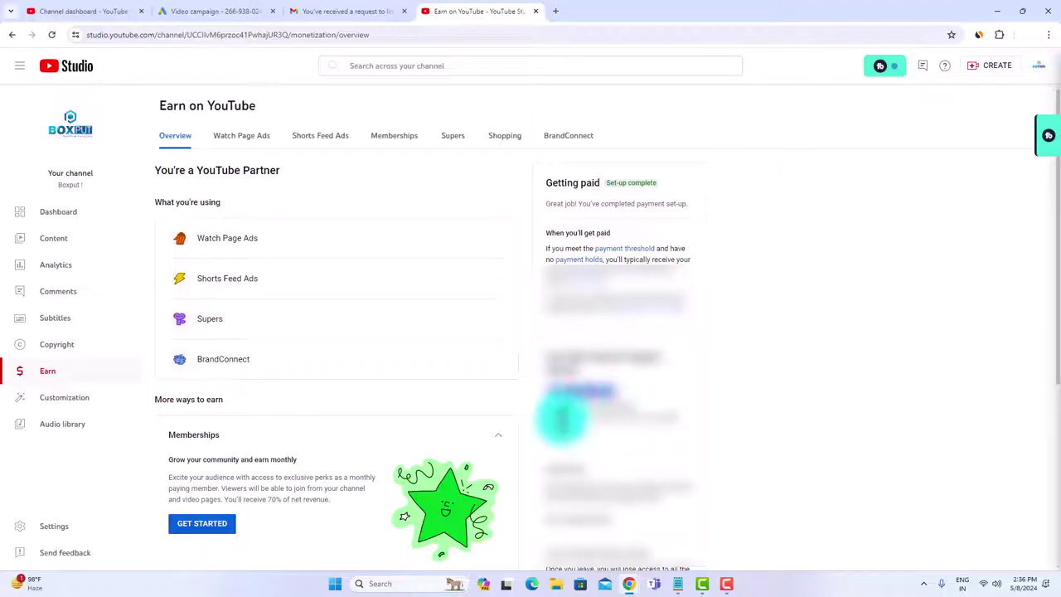
scroll(562, 419, "down", 2)
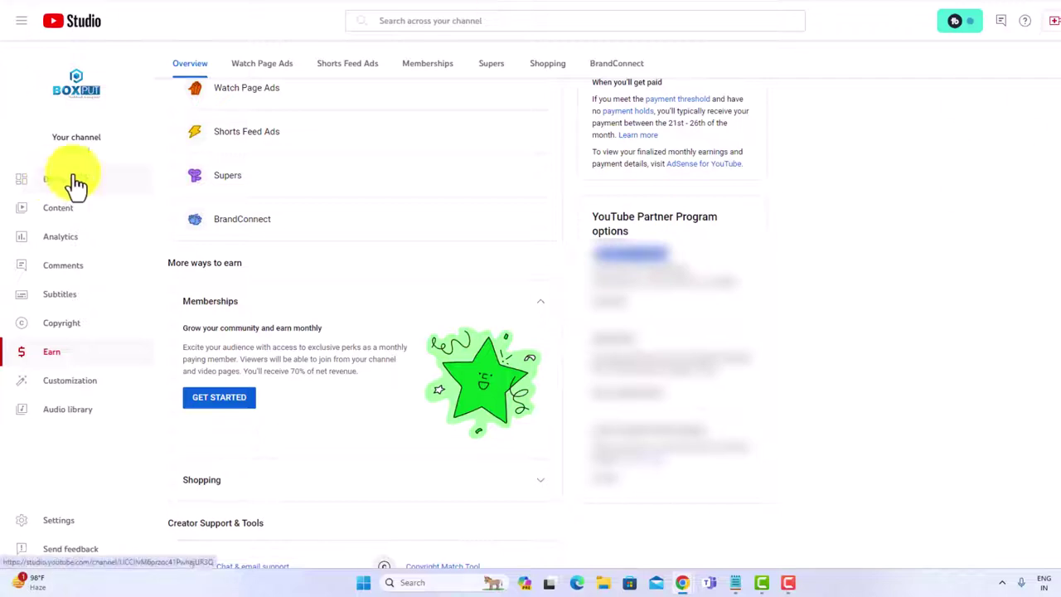
Step: Open the Boxput ! channel page from the Studio dashboard and skip its featured video to the end
left_click(72, 21)
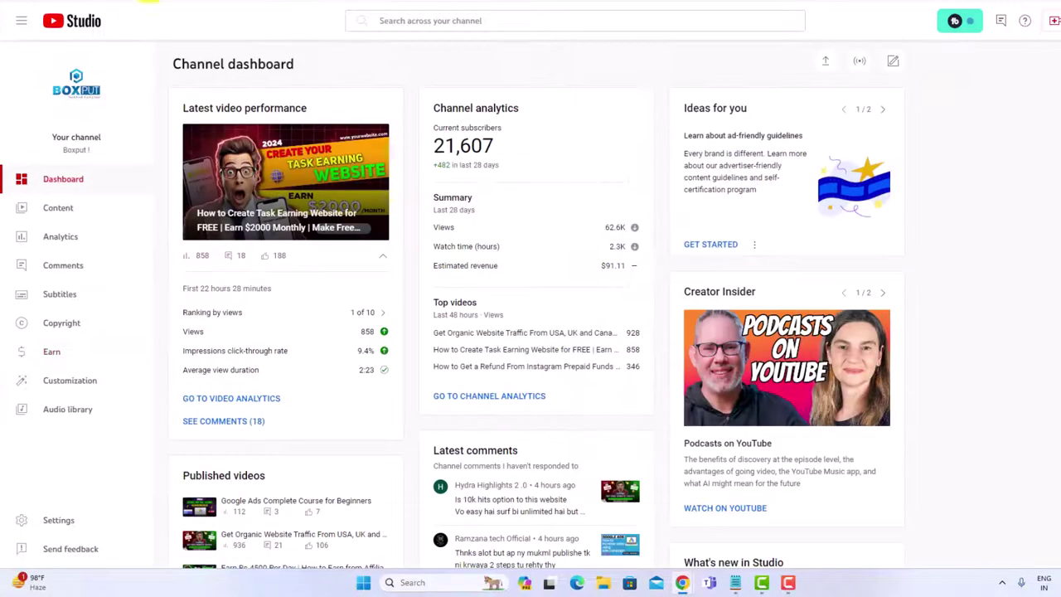
left_click(954, 21)
left_click(1033, 98)
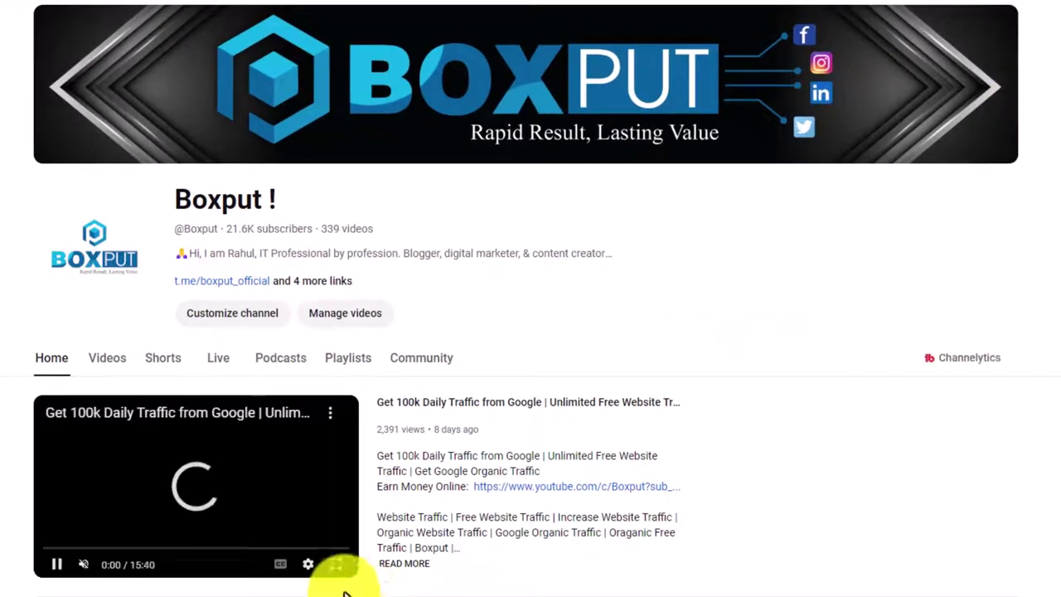
left_click_drag(48, 548, 365, 543)
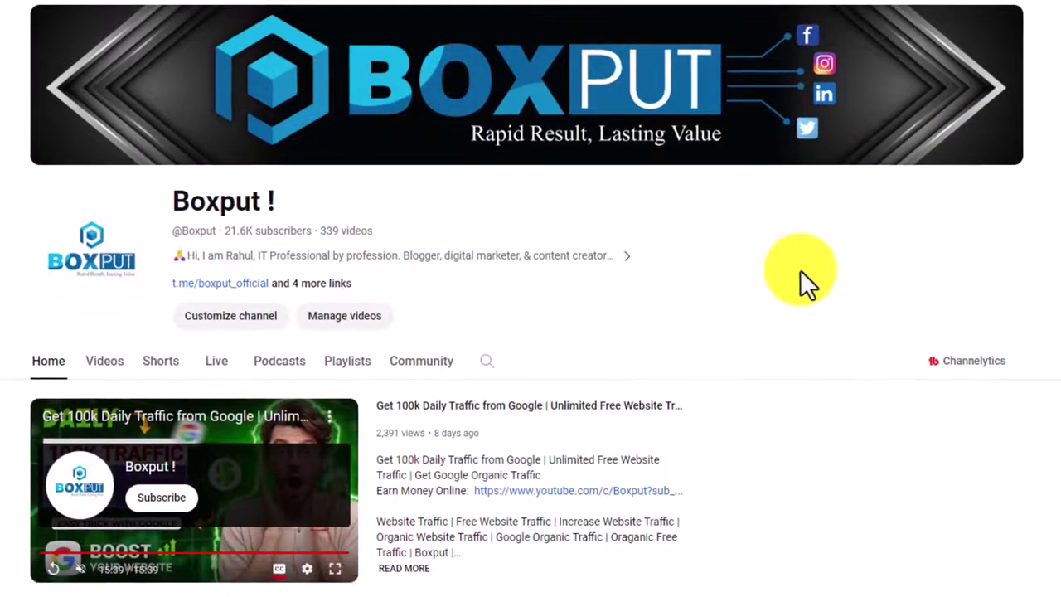
Step: Examine the video sections on the channel's home page, from For You through Master Class by Boxput, and return to the channel header
scroll(800, 270, "down", 2)
scroll(806, 273, "down", 9)
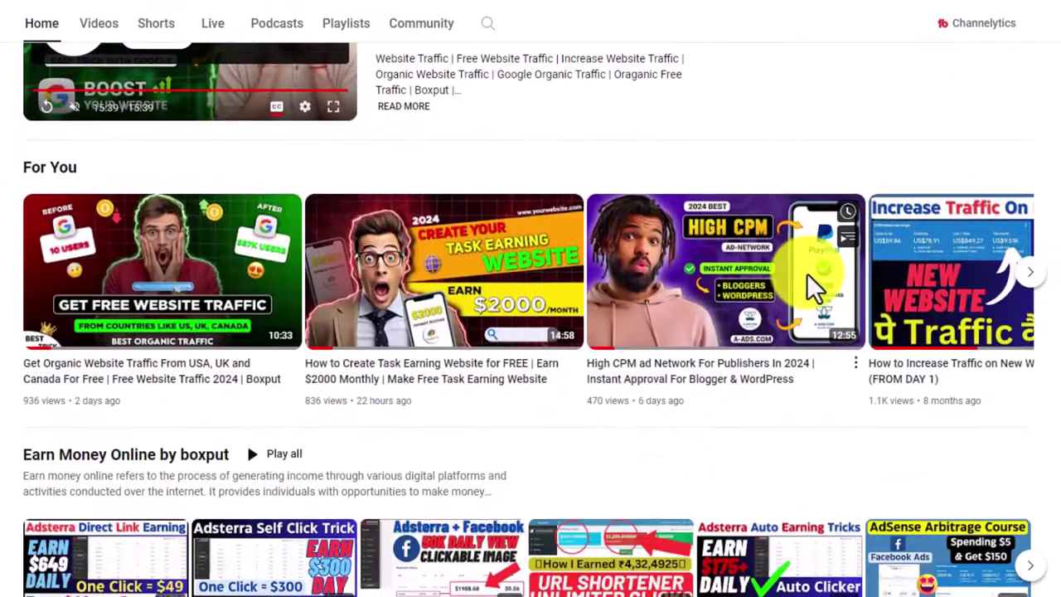
scroll(812, 286, "down", 1)
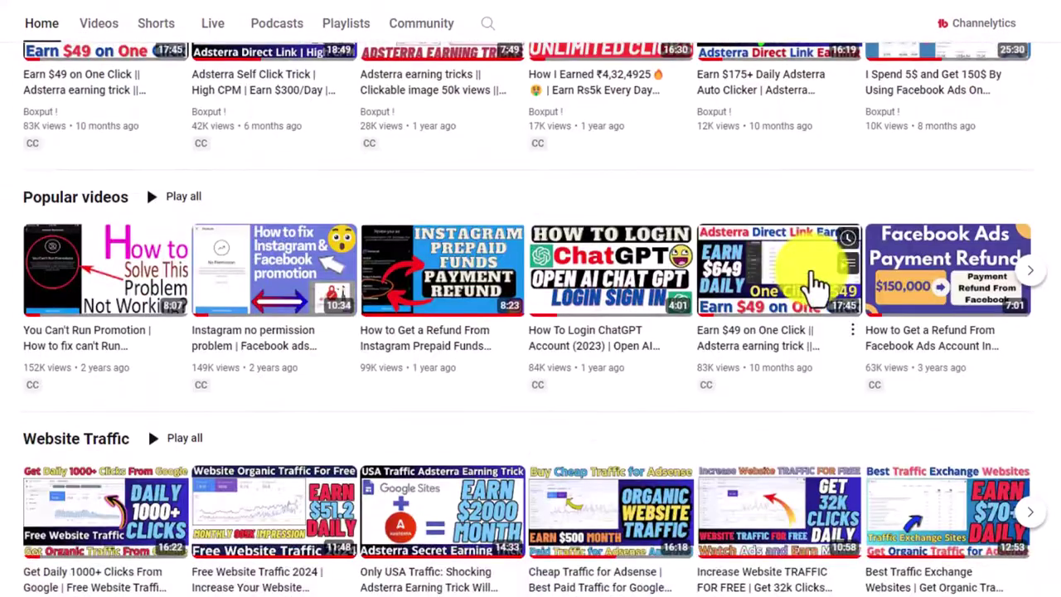
scroll(817, 286, "down", 3)
scroll(817, 286, "down", 2)
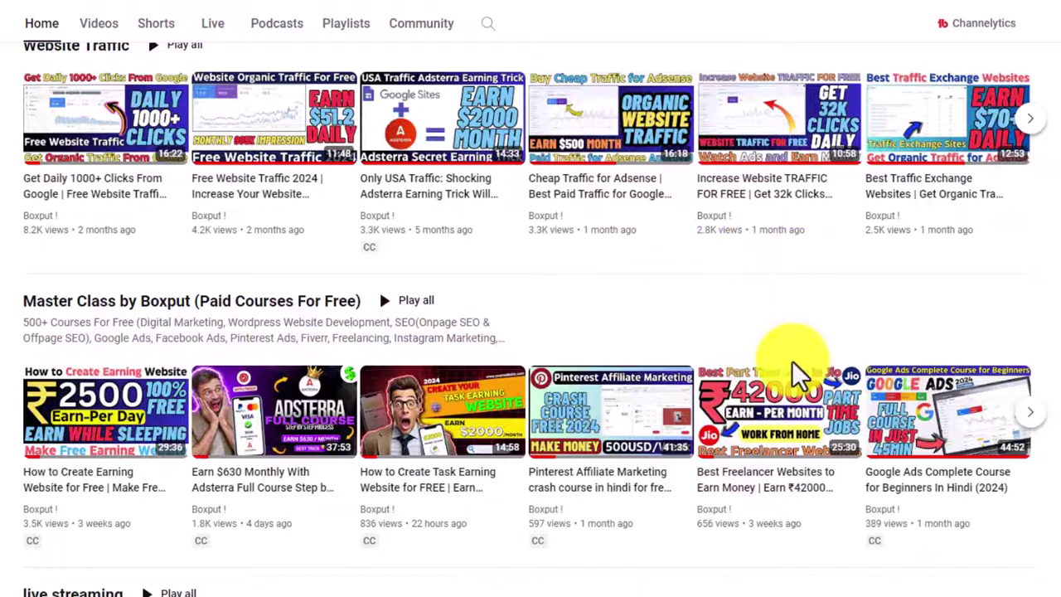
scroll(791, 360, "up", 10)
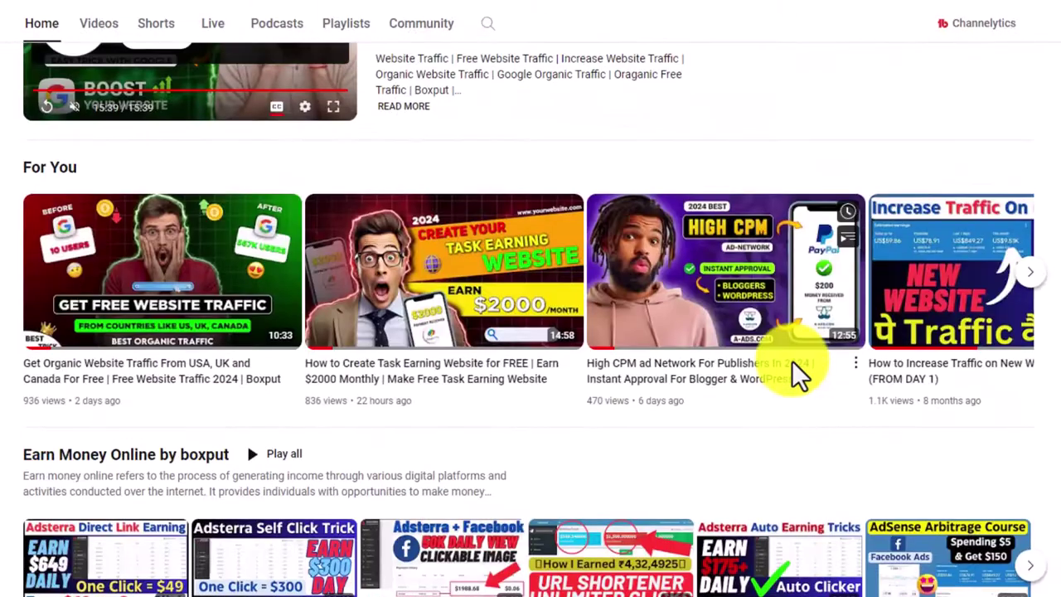
scroll(792, 365, "up", 4)
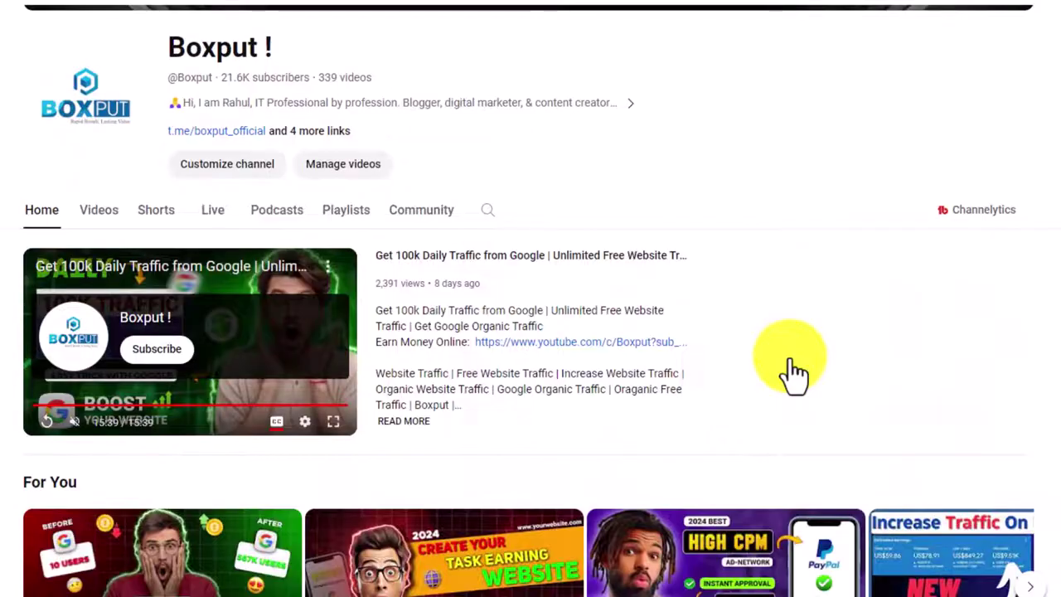
scroll(792, 365, "up", 2)
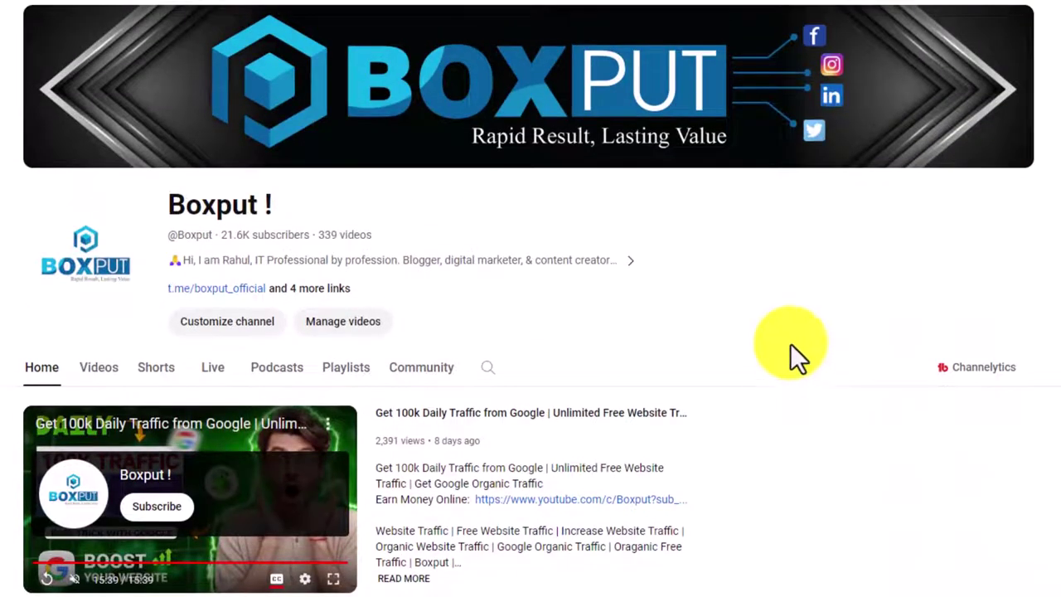